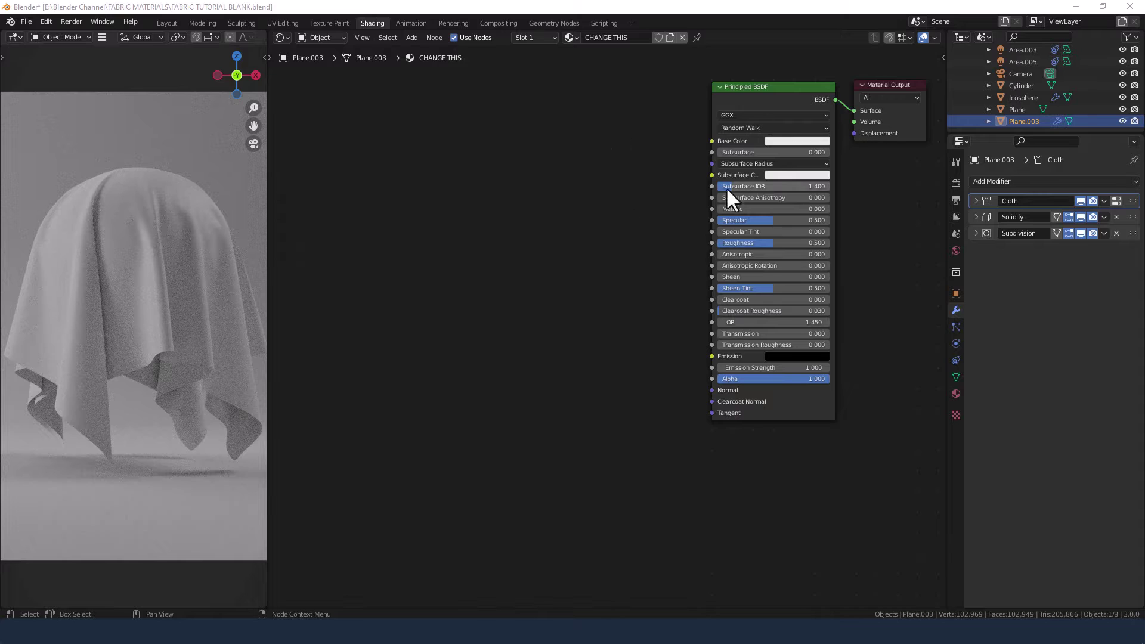
# Set the 3D viewport to Rendered shading and select the draped cloth plane.
pyautogui.click(156, 295)
pyautogui.press('z')
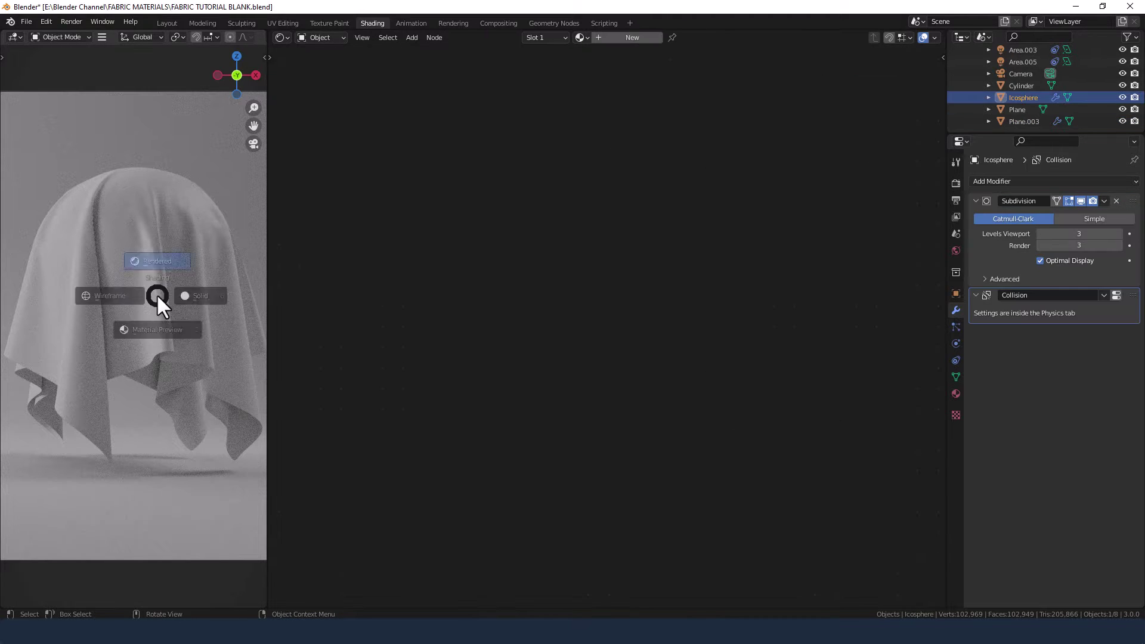
pyautogui.click(158, 230)
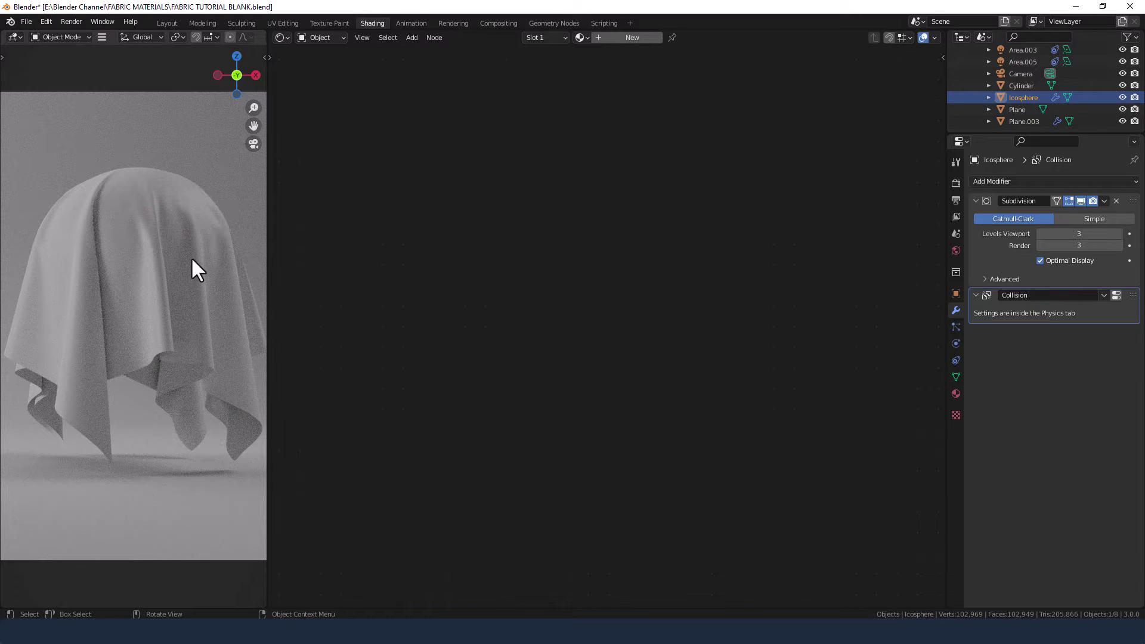
pyautogui.click(126, 222)
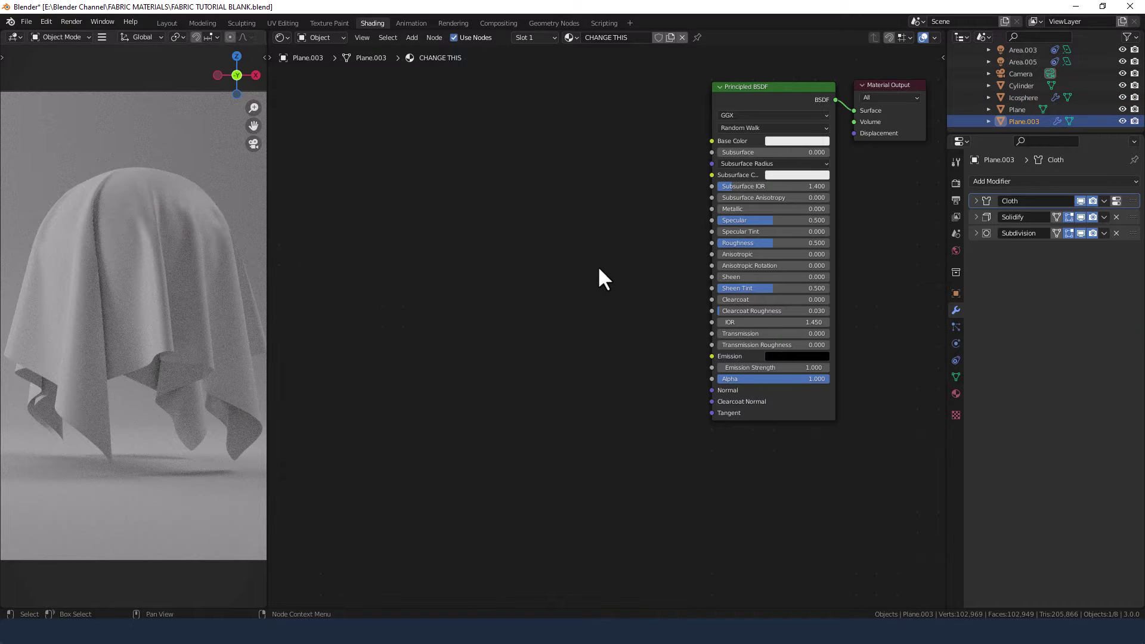
# Add a UV Map node and connect its UV output to the Base Color of the Principled BSDF.
pyautogui.moveTo(598, 264); pyautogui.dragTo(598, 309, button='middle')
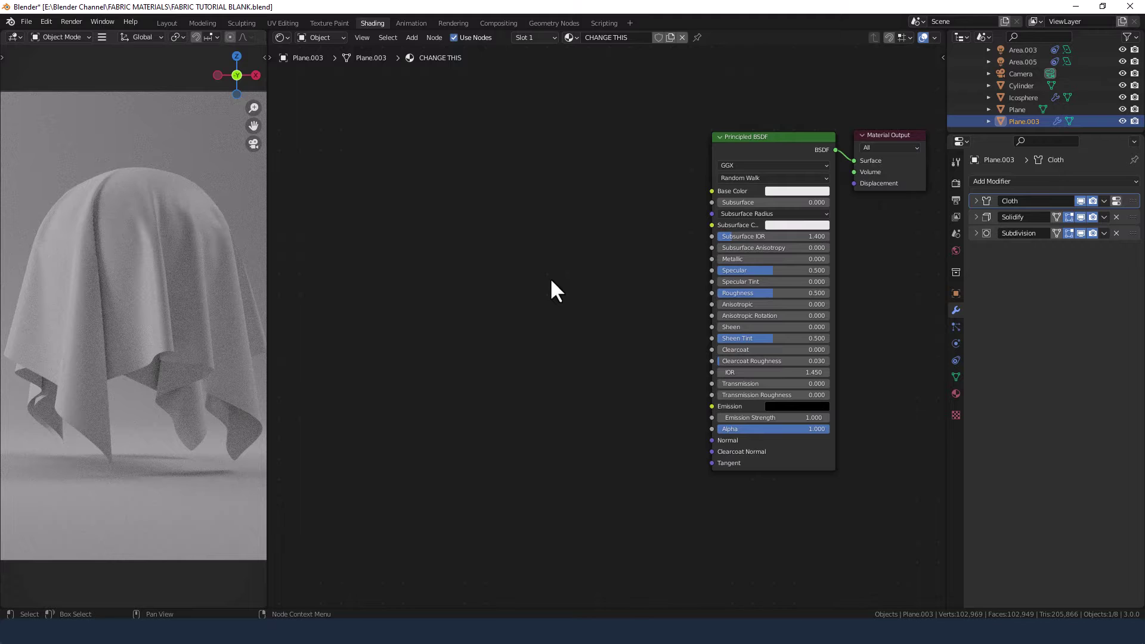
pyautogui.hotkey('shift', 'a')
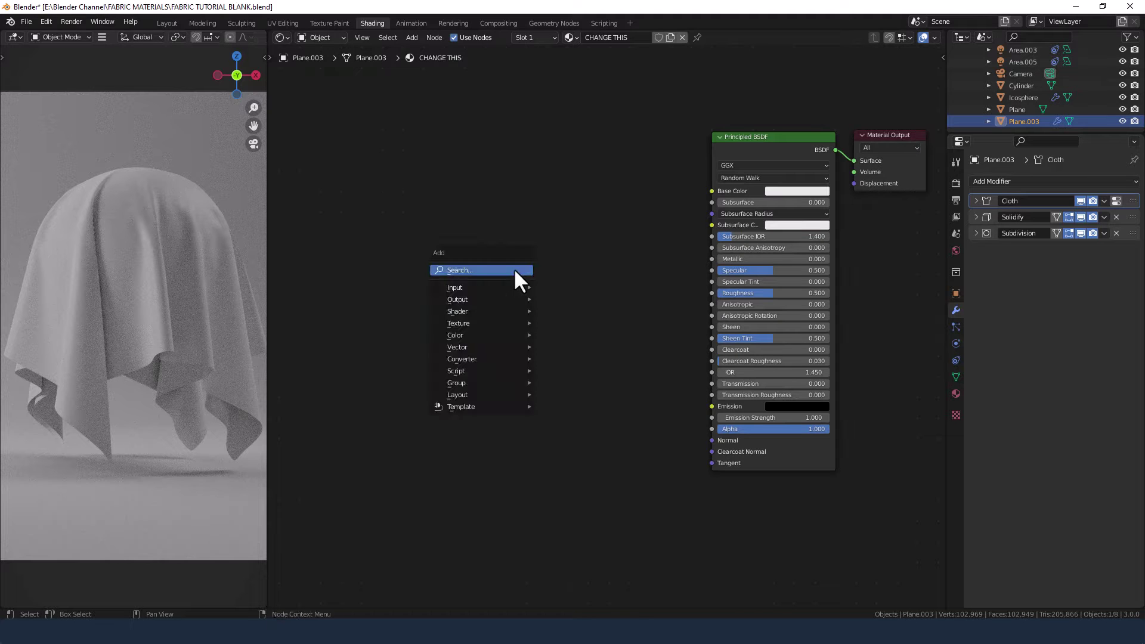
pyautogui.click(513, 270)
pyautogui.write('uv')
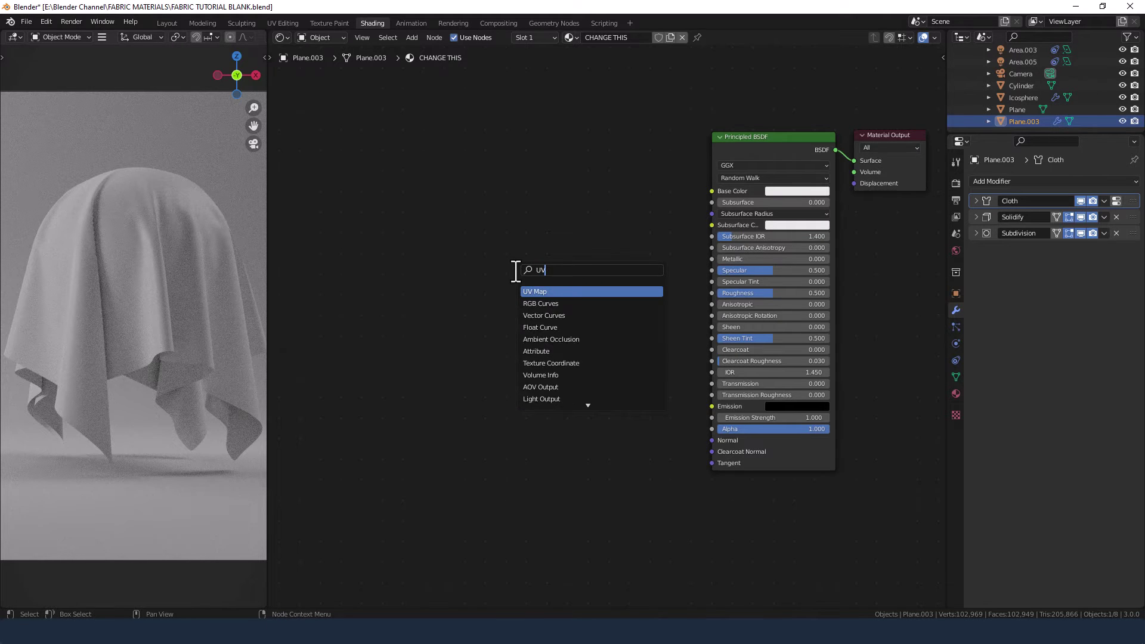
pyautogui.press('Return')
pyautogui.click(311, 211)
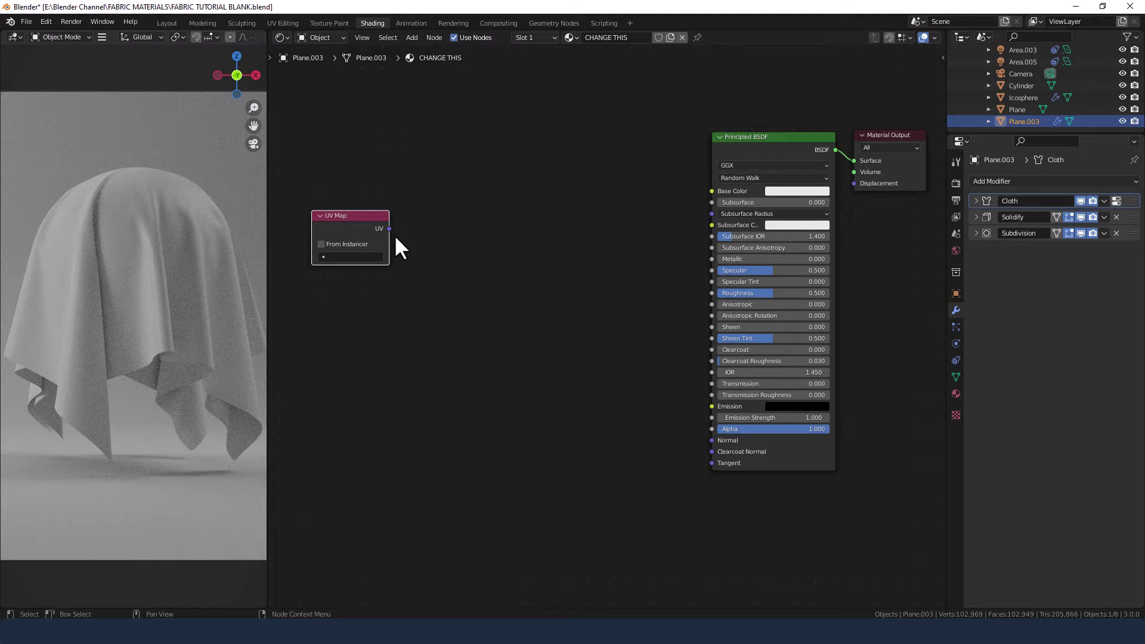
pyautogui.moveTo(388, 229); pyautogui.dragTo(711, 192)
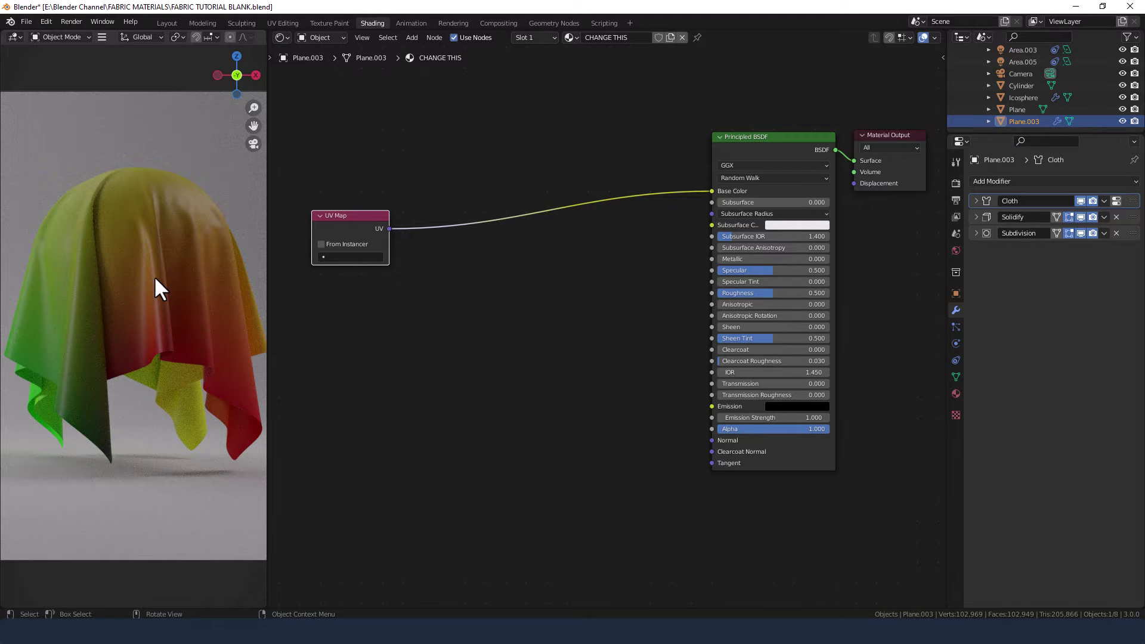
# Show the scene from the top view and hide the Cylinder object so the cloth is unobstructed.
pyautogui.press('KP_7')
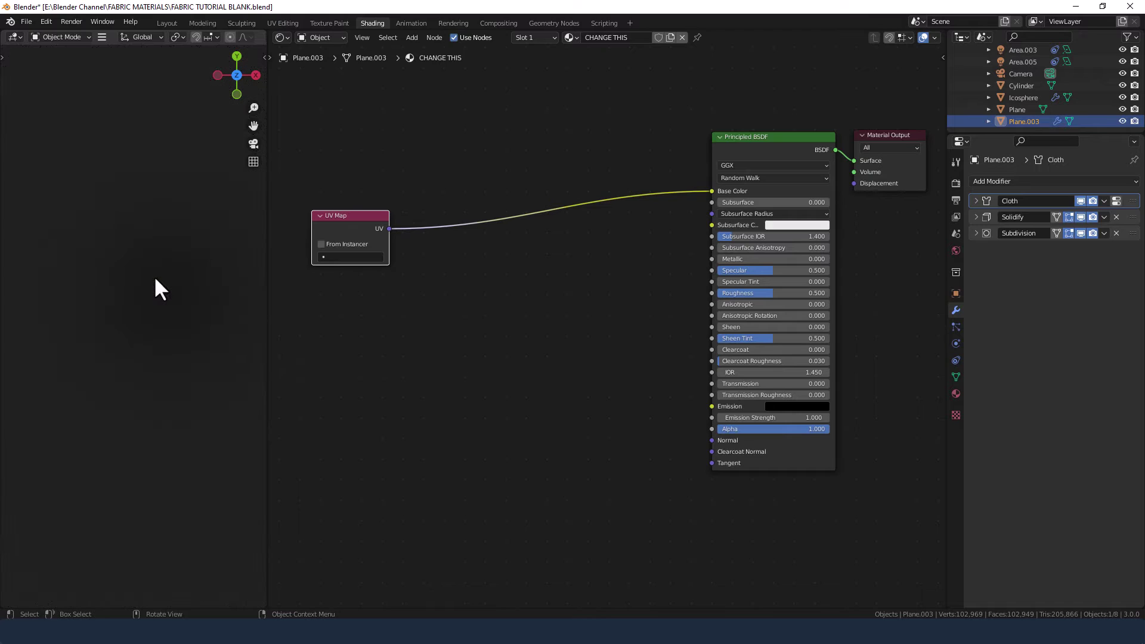
pyautogui.press('shift')
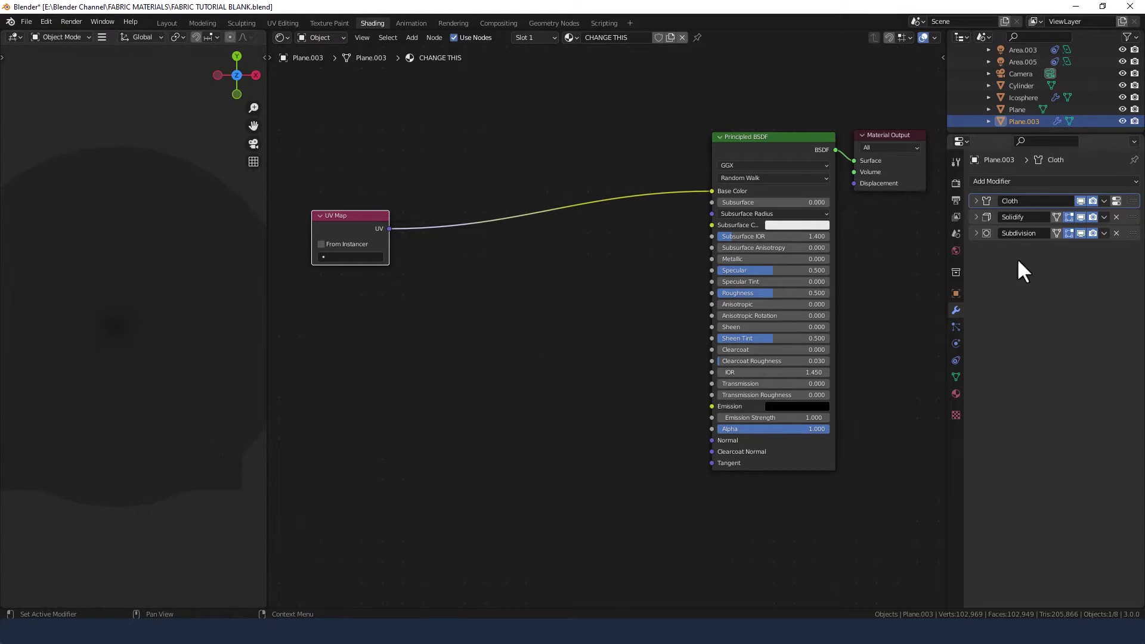
pyautogui.click(1122, 85)
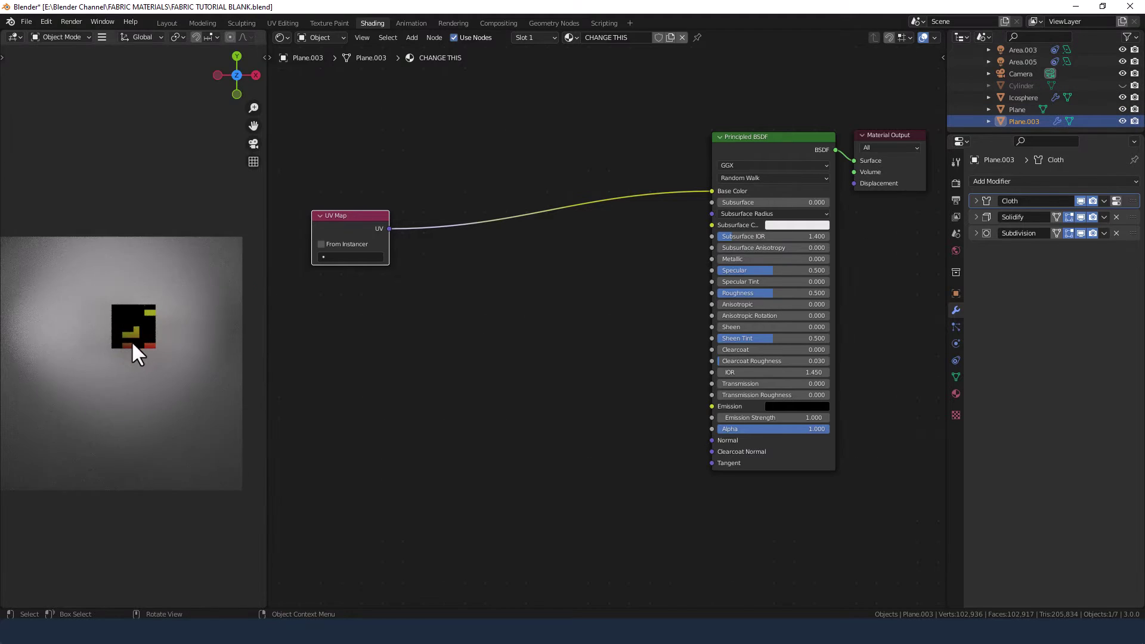
pyautogui.scroll(2, 134, 350)
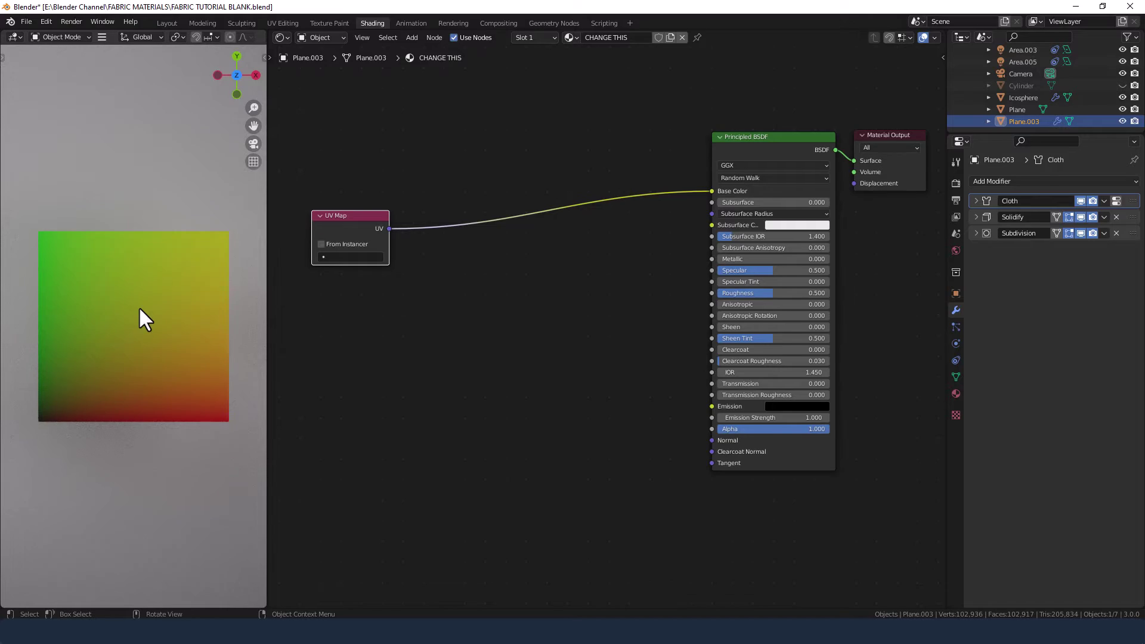
# Compare the cloth's UV colours at the last and first animation frames, finishing in the top view.
pyautogui.moveTo(148, 316); pyautogui.dragTo(163, 197, button='middle')
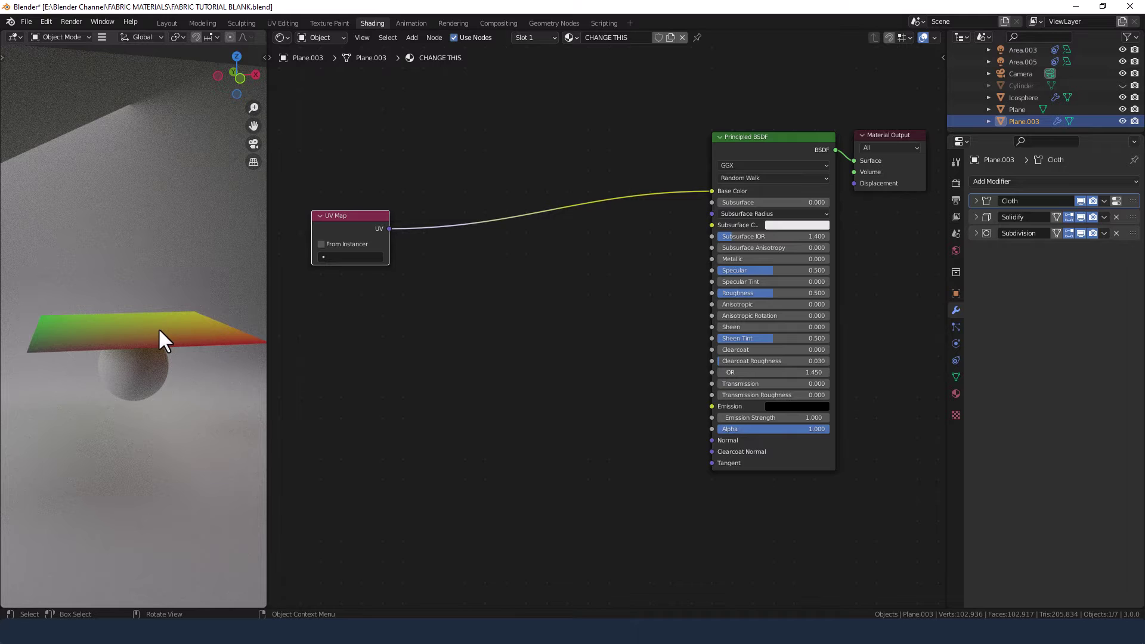
pyautogui.hotkey('shift', 'Right')
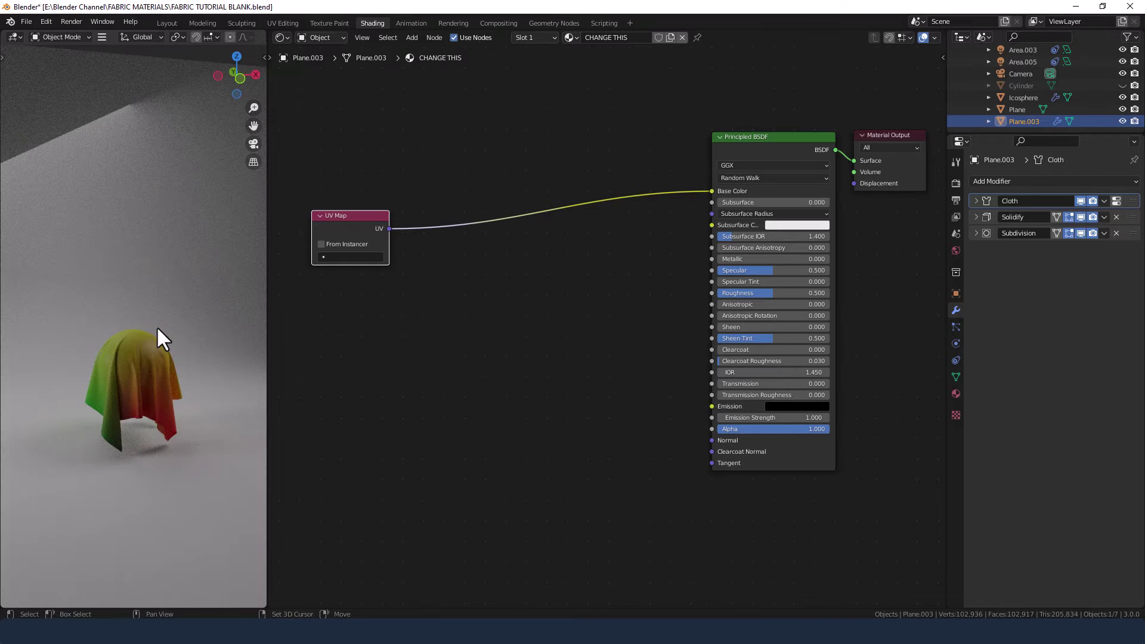
pyautogui.hotkey('shift', 'Left')
pyautogui.click(233, 72)
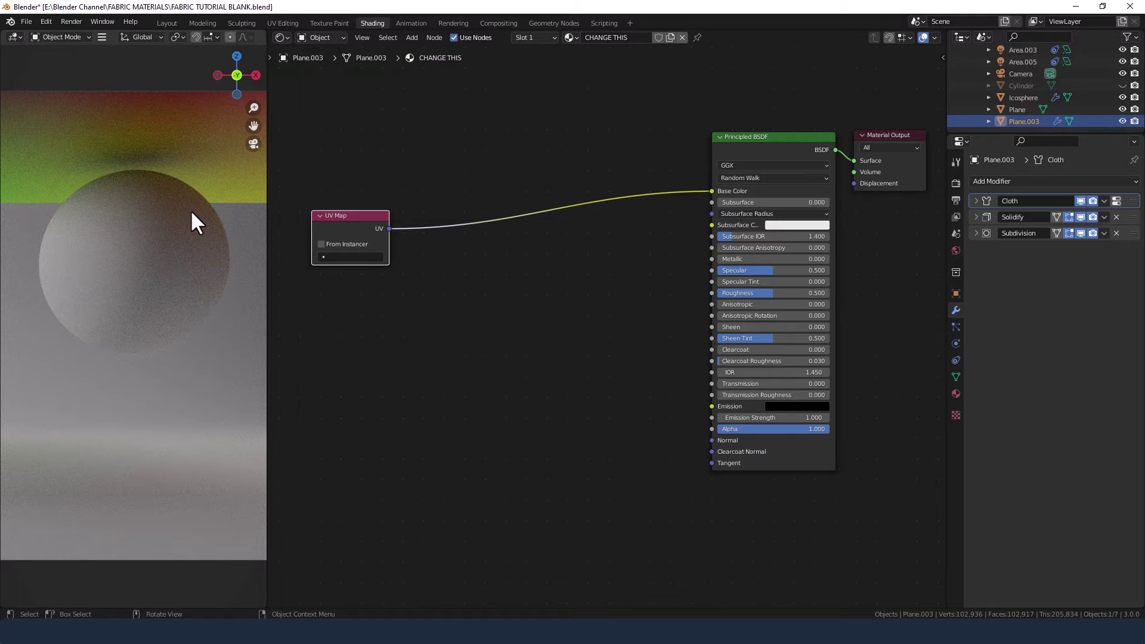
pyautogui.press('KP_7')
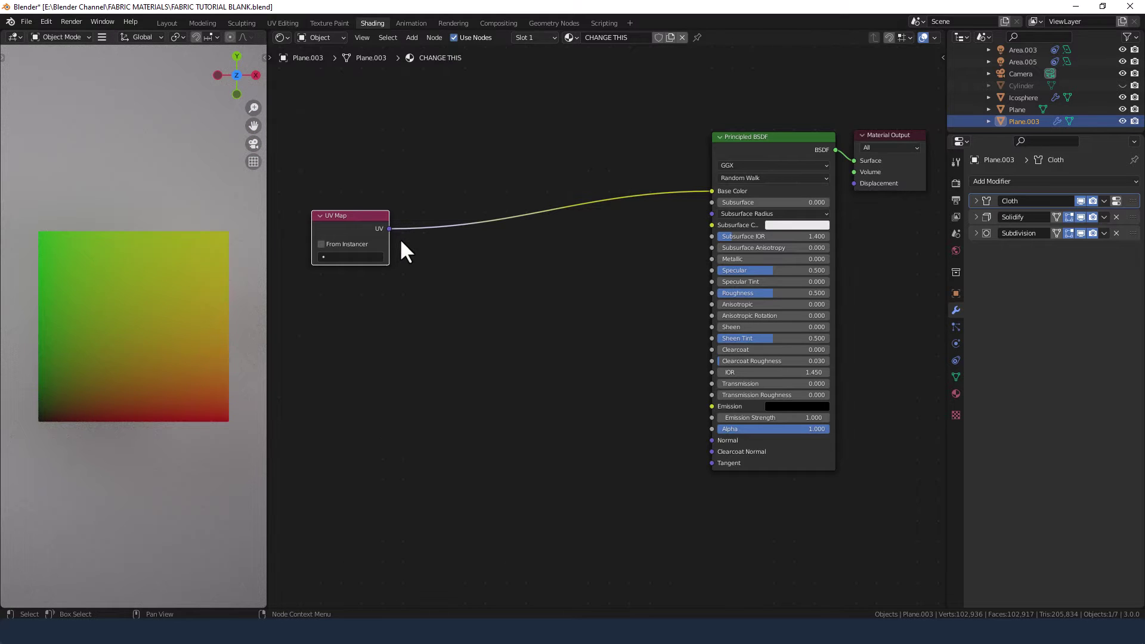
# Add a Value node and place it beneath the UV Map node.
pyautogui.click(418, 317)
pyautogui.hotkey('shift', 'a')
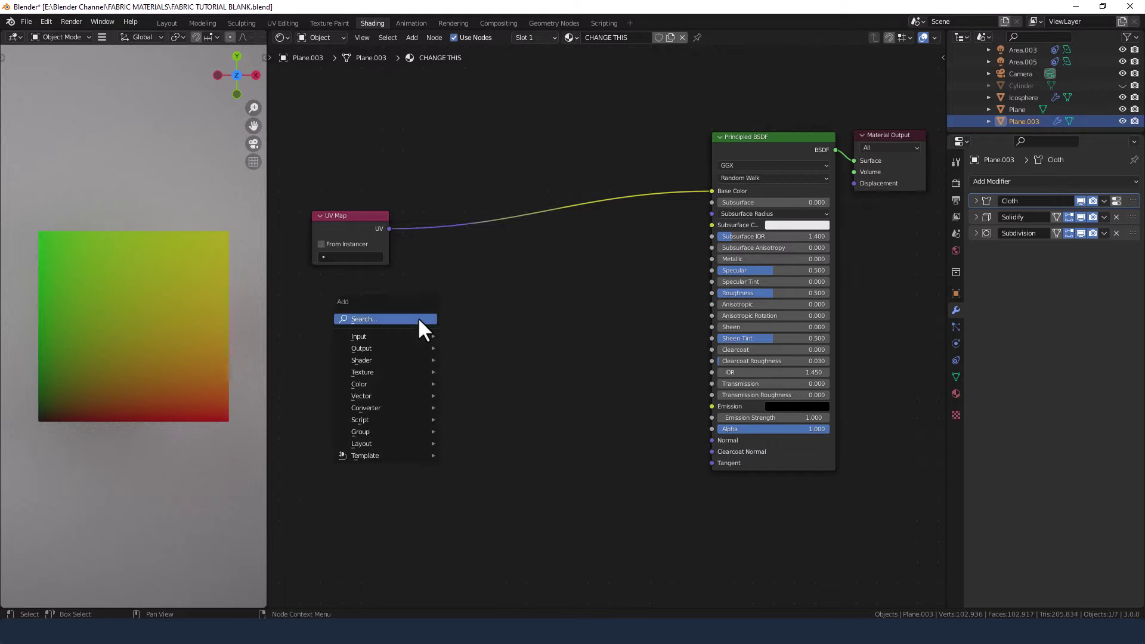
pyautogui.click(418, 317)
pyautogui.write('VALUE')
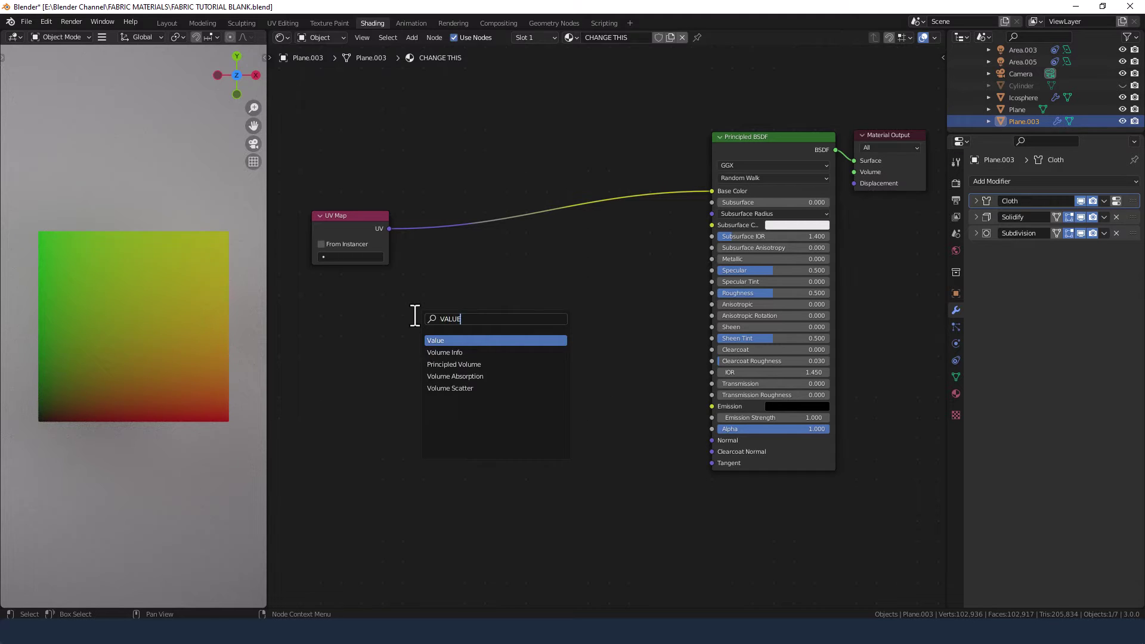
pyautogui.press('Return')
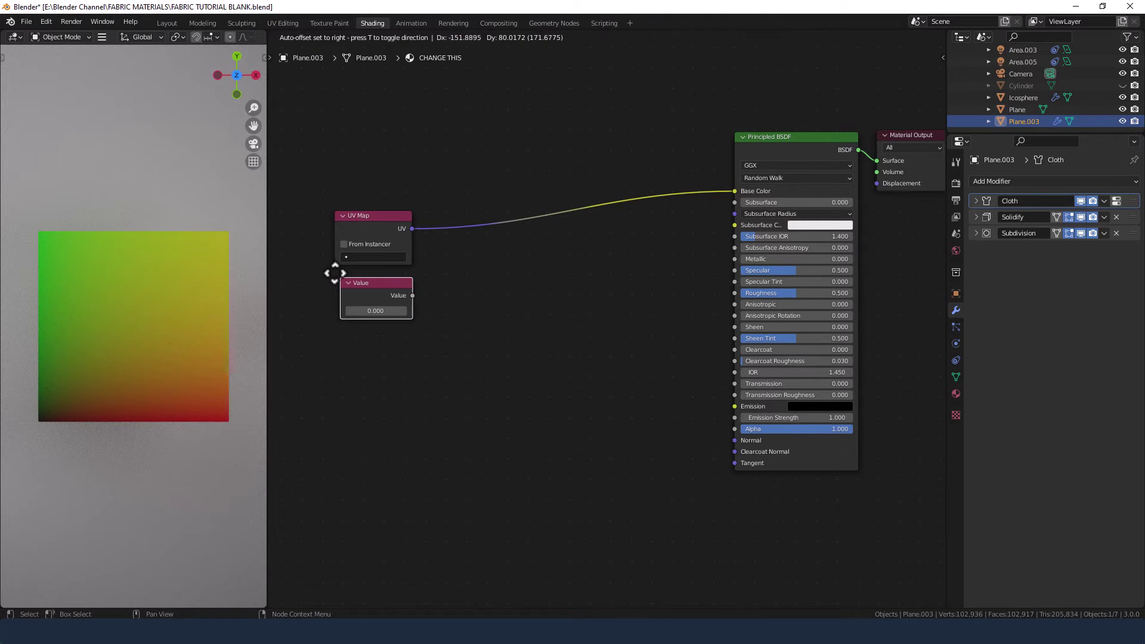
pyautogui.click(330, 272)
# Insert a Vector Math node between the UV Map and Principled BSDF nodes, and link the Value output to its second vector input.
pyautogui.click(487, 362)
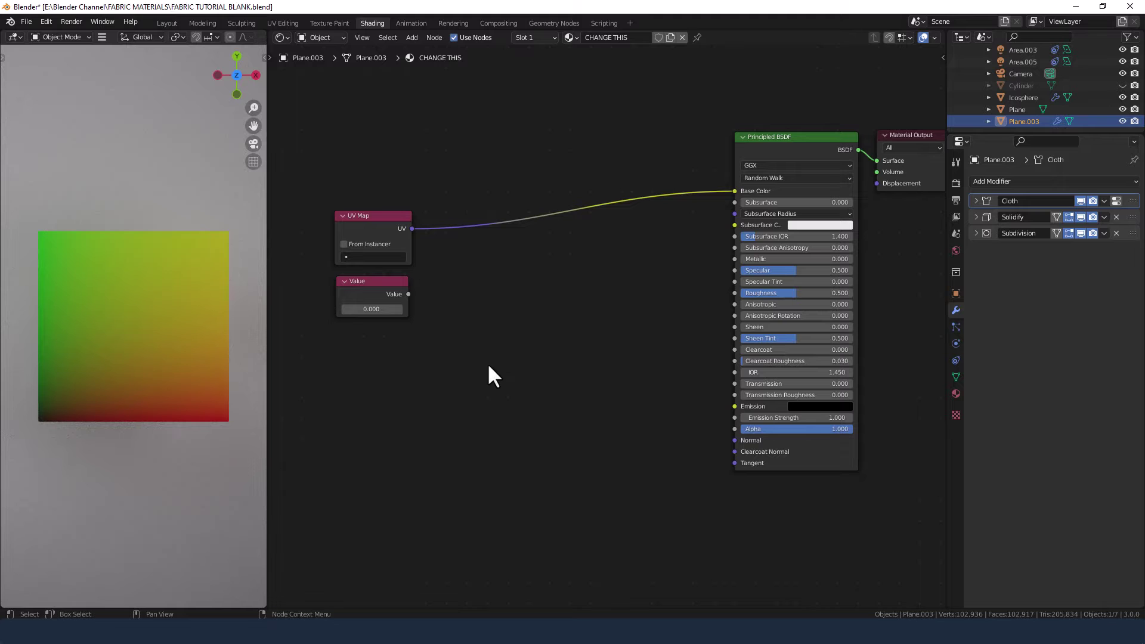
pyautogui.hotkey('shift', 'a')
pyautogui.click(488, 363)
pyautogui.write('vector')
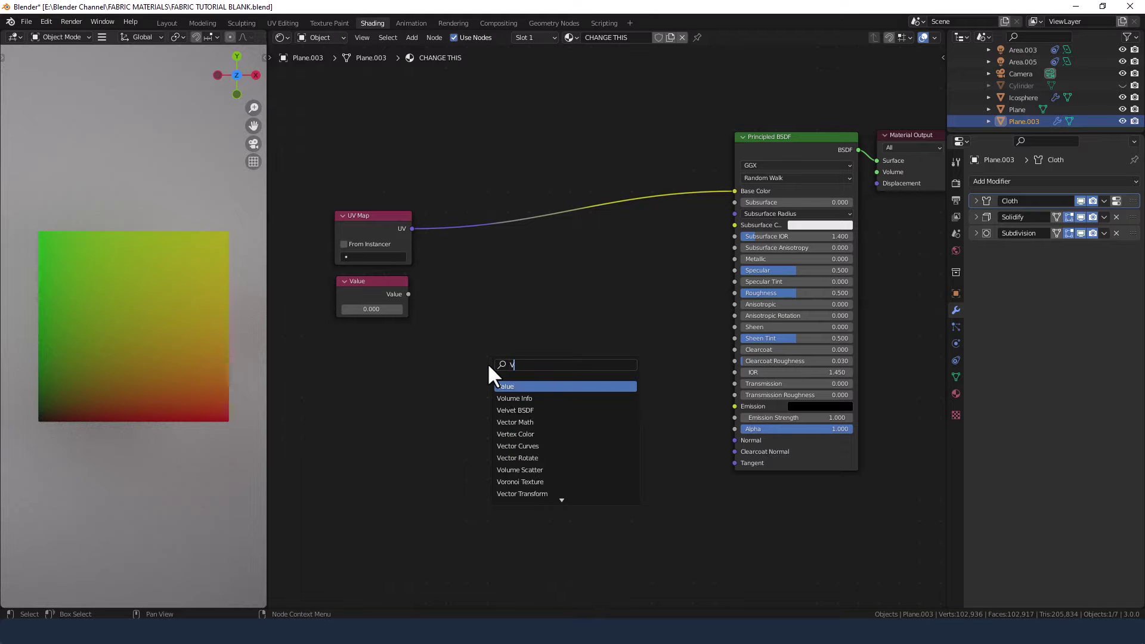
pyautogui.press('Return')
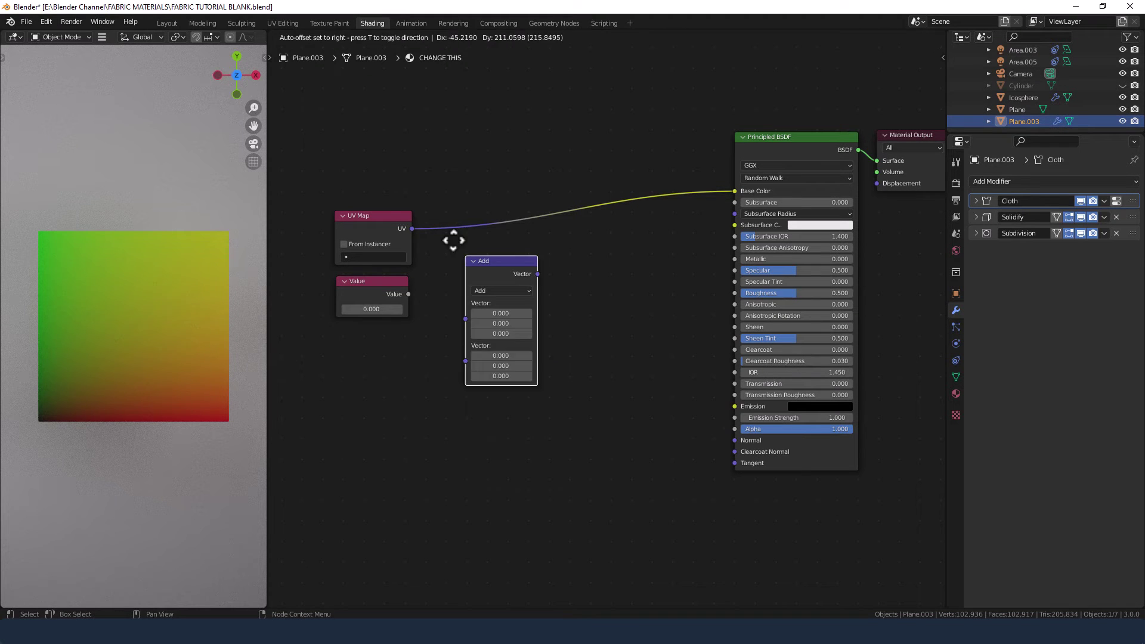
pyautogui.click(445, 209)
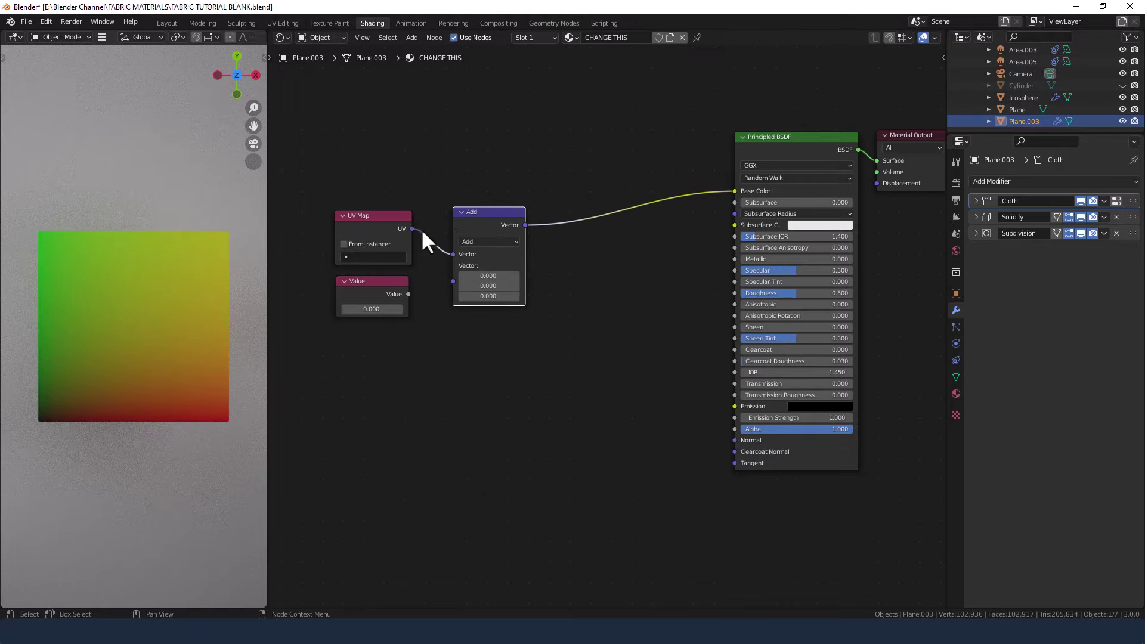
pyautogui.scroll(-1, 606, 324)
pyautogui.moveTo(606, 324); pyautogui.dragTo(558, 344, button='middle')
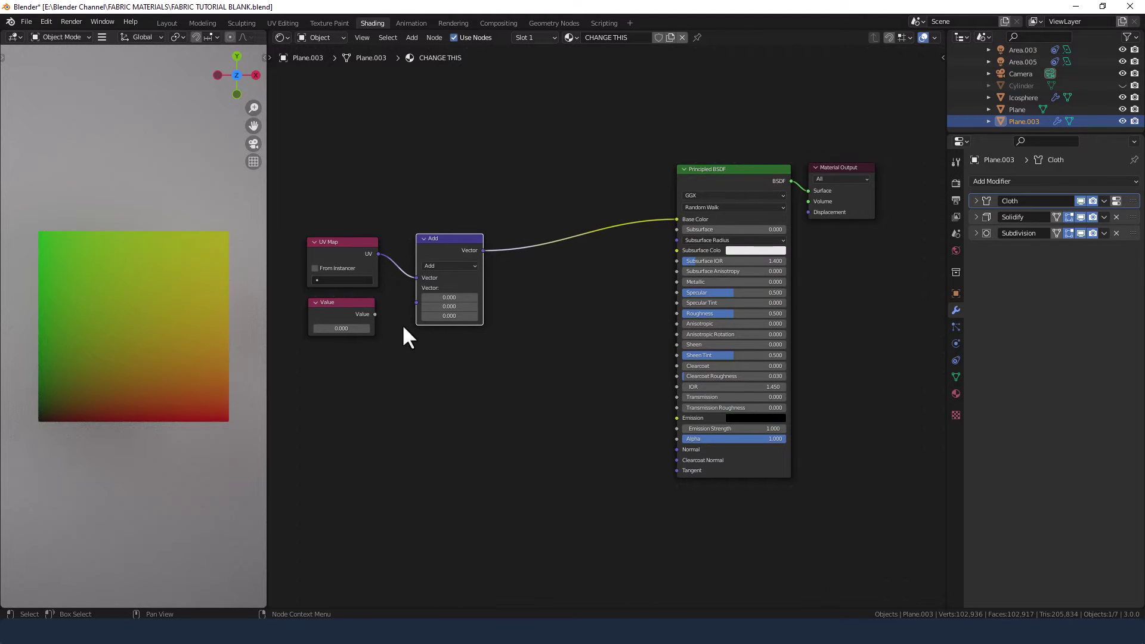
pyautogui.moveTo(374, 314); pyautogui.dragTo(417, 306)
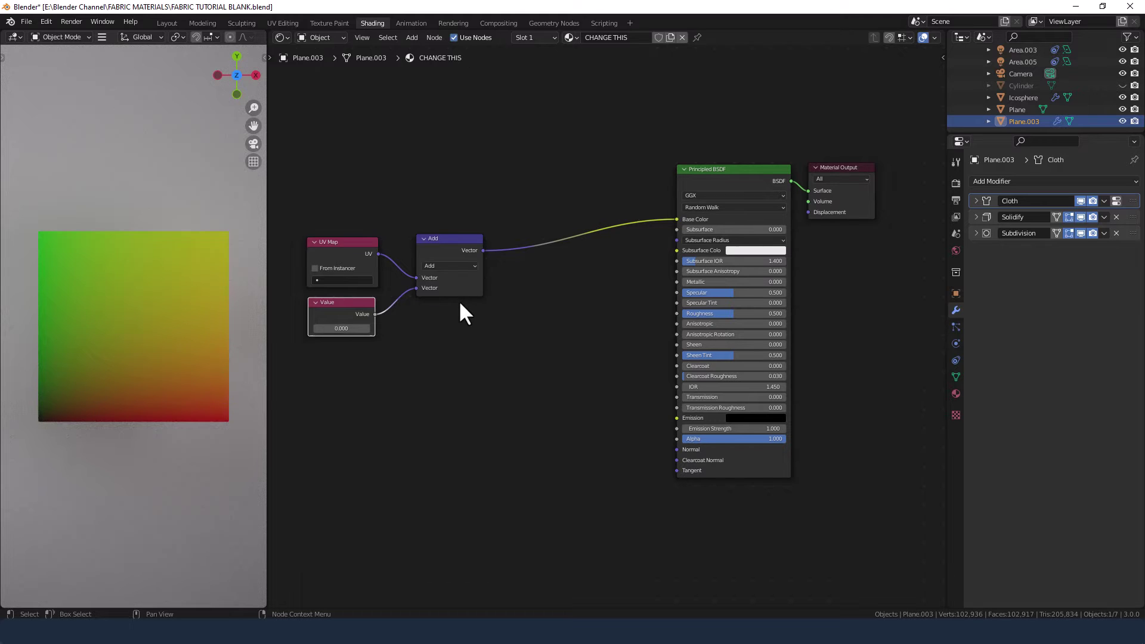
# Set the Value node to 100 and change the Vector Math operation to Scale.
pyautogui.click(353, 327)
pyautogui.write('100')
pyautogui.press('Return')
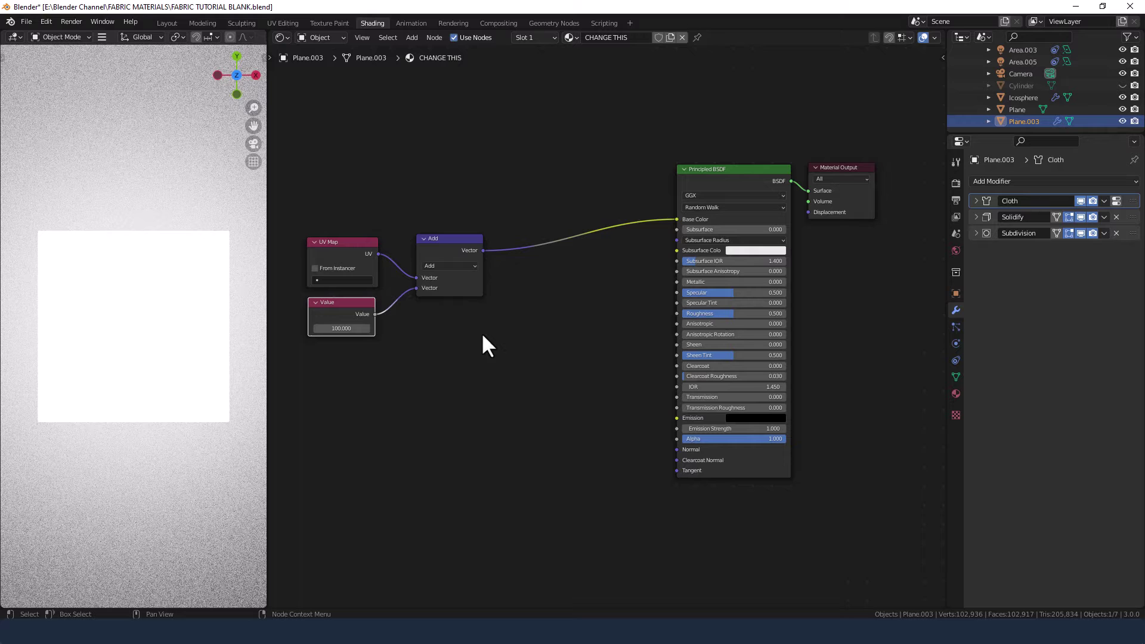
pyautogui.click(465, 266)
pyautogui.click(445, 423)
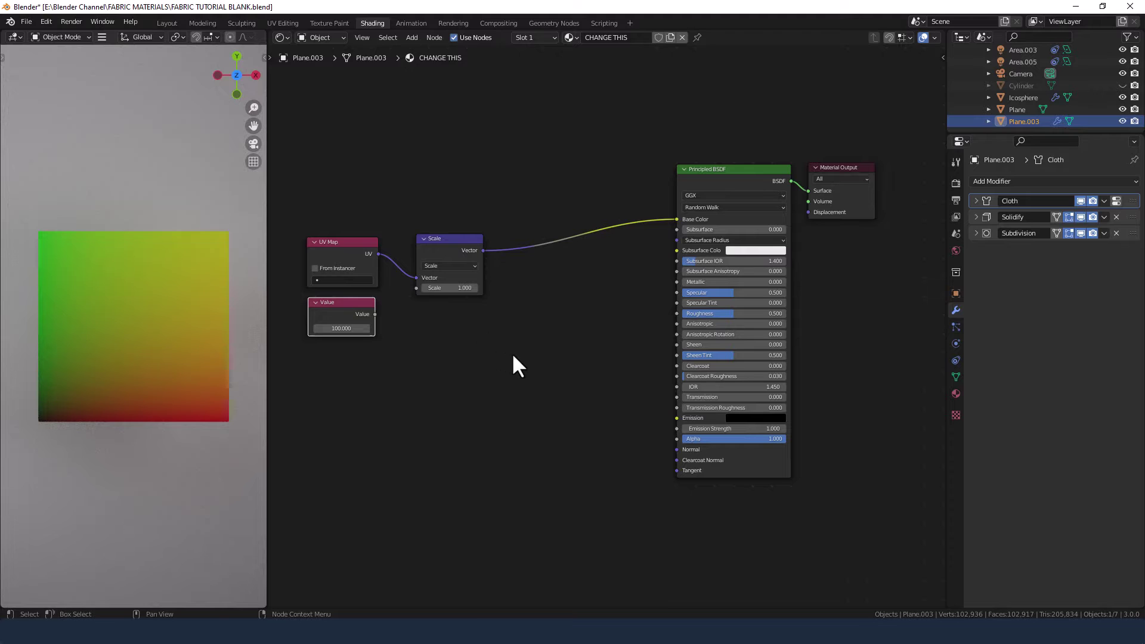
# Insert a Separate XYZ node on the link between the Scale node and the Principled BSDF's Base Color.
pyautogui.hotkey('shift', 'a')
pyautogui.click(504, 357)
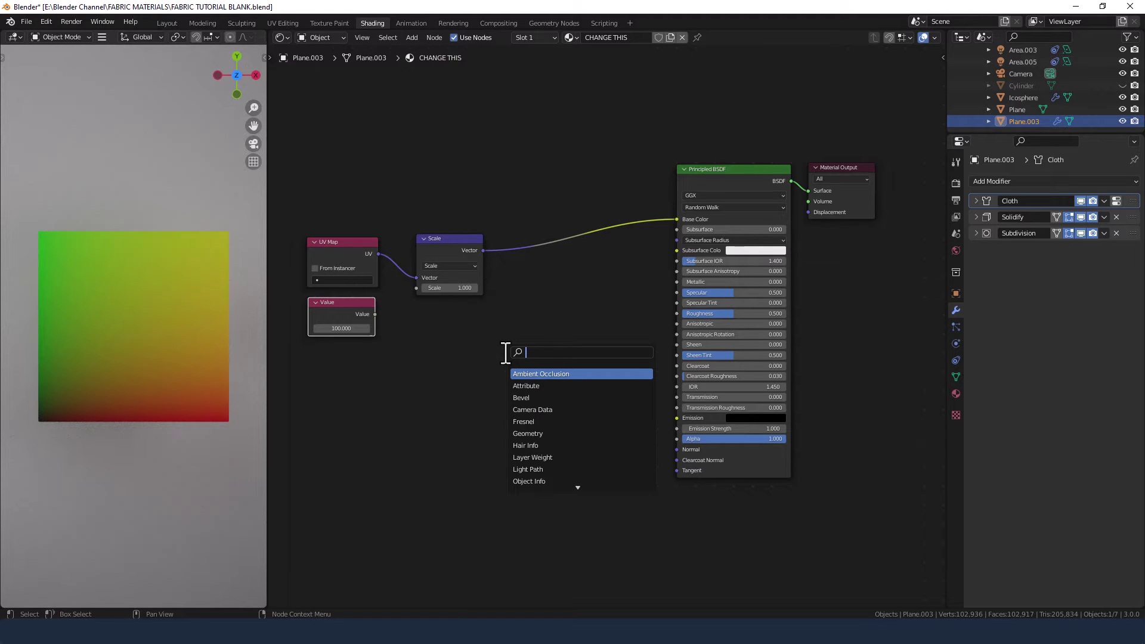
pyautogui.write('SEPE')
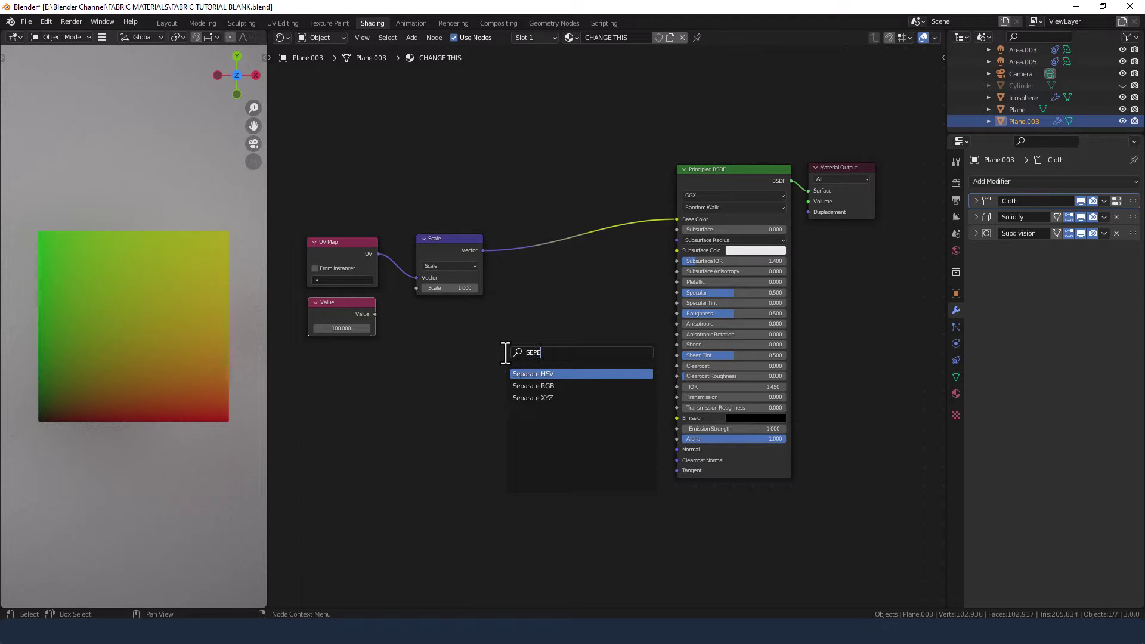
pyautogui.press('Down')
pyautogui.press('Down')
pyautogui.press('Return')
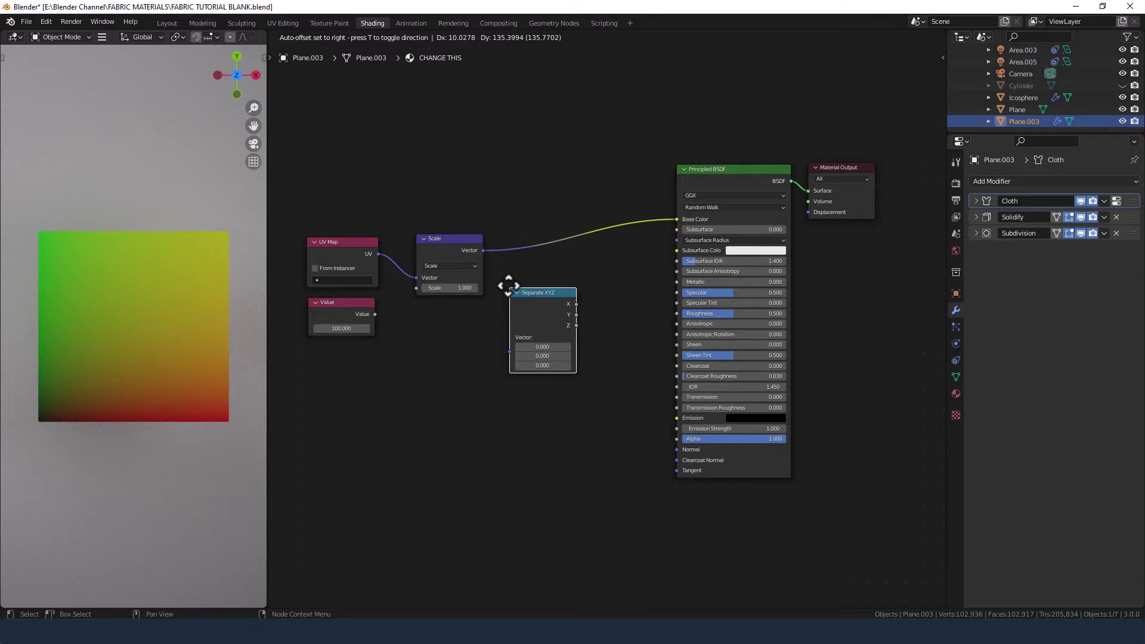
pyautogui.click(517, 231)
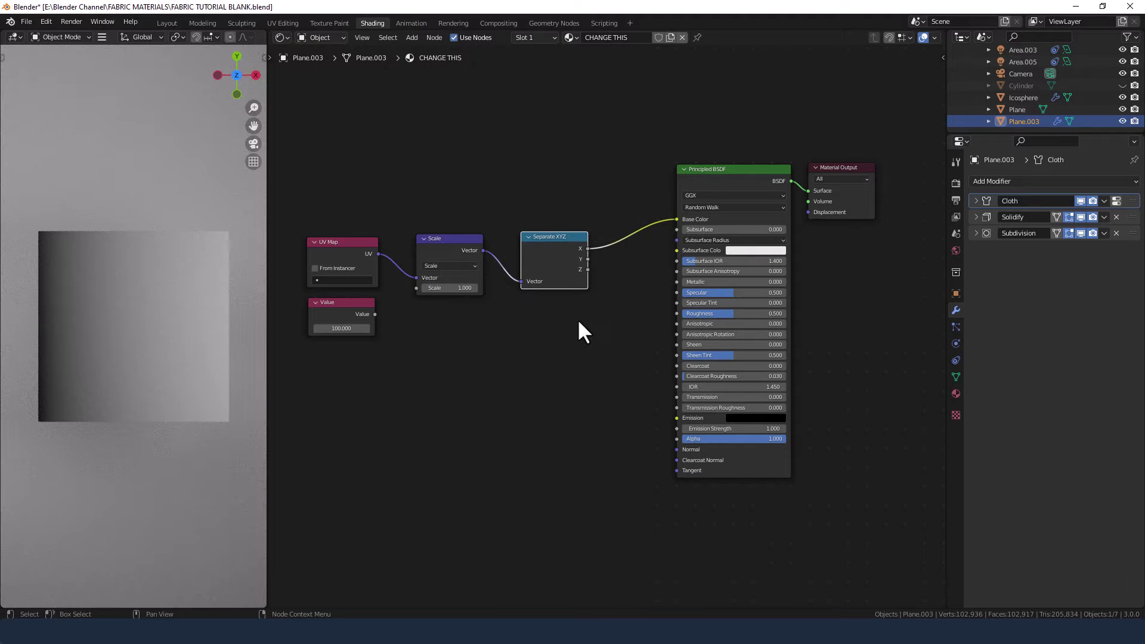
# Add a Math node beneath the Separate XYZ node and place a duplicate of it alongside.
pyautogui.moveTo(580, 330); pyautogui.dragTo(519, 346, button='middle')
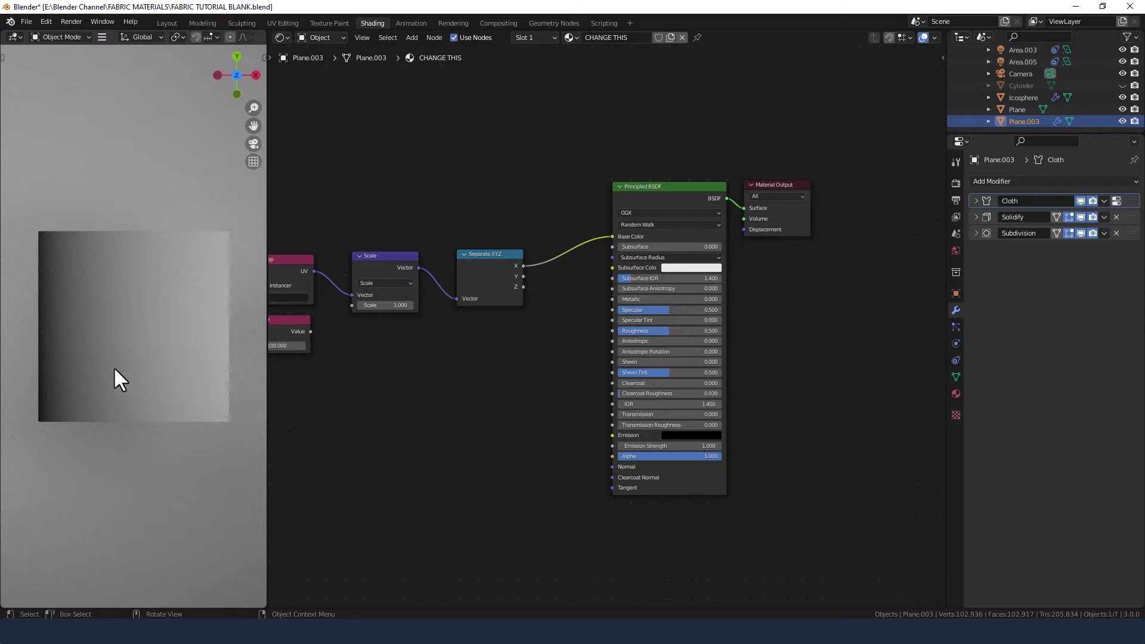
pyautogui.hotkey('shift', 'a')
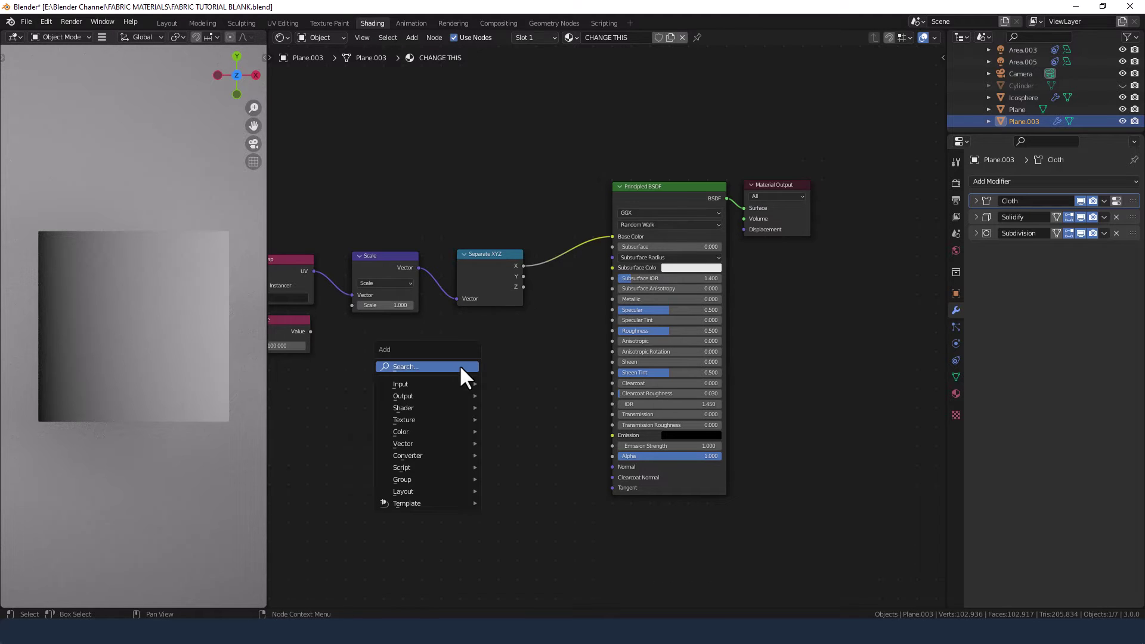
pyautogui.write('MATH')
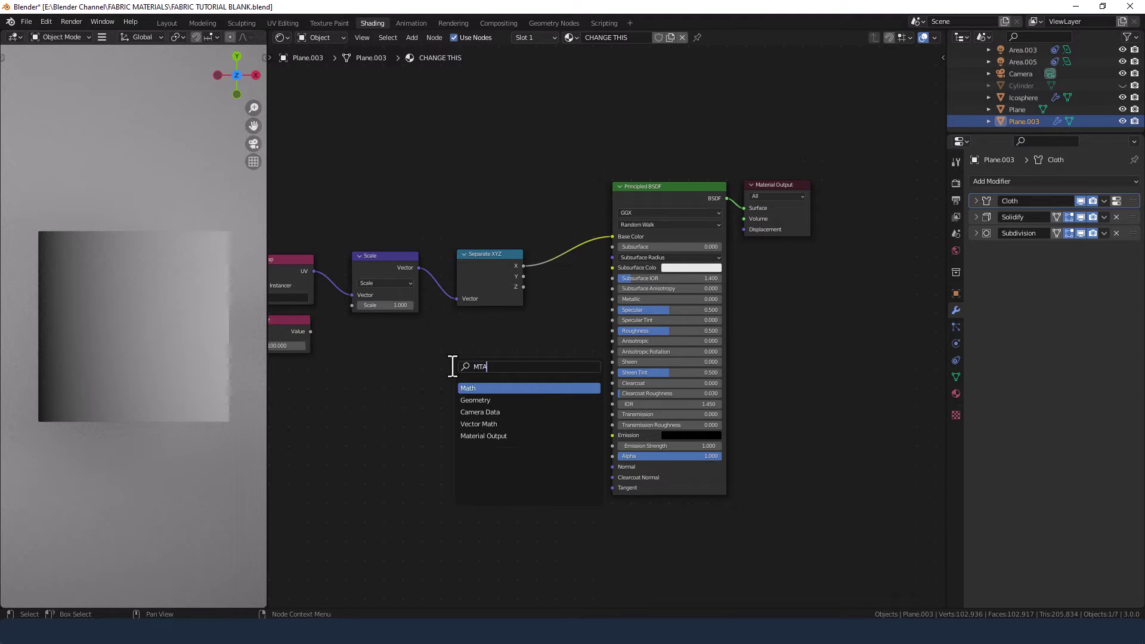
pyautogui.press('Return')
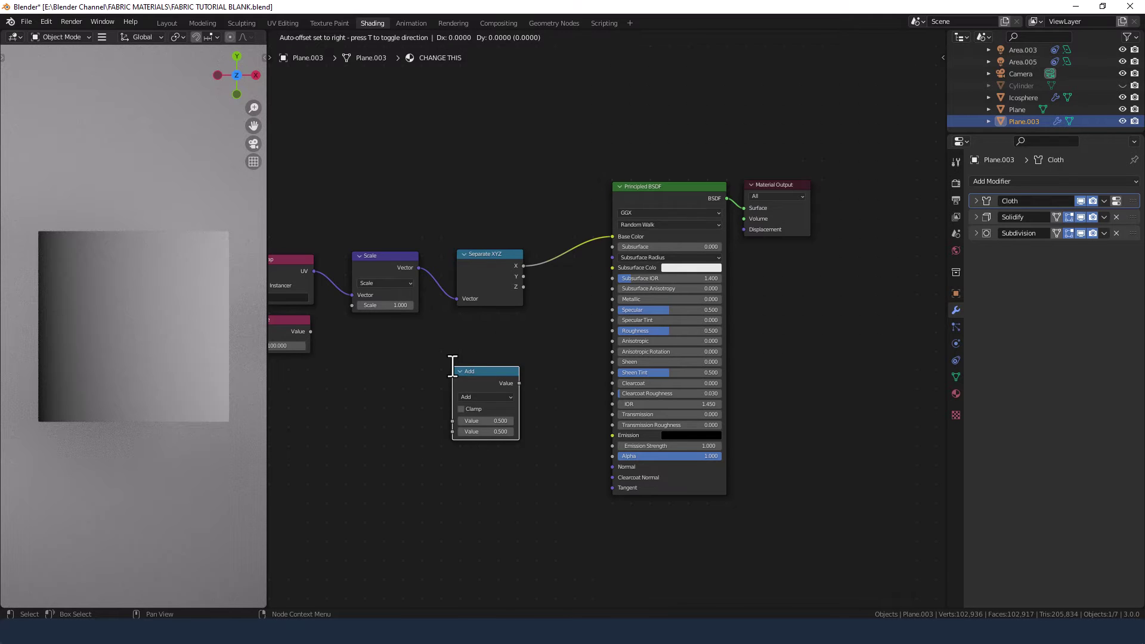
pyautogui.click(457, 322)
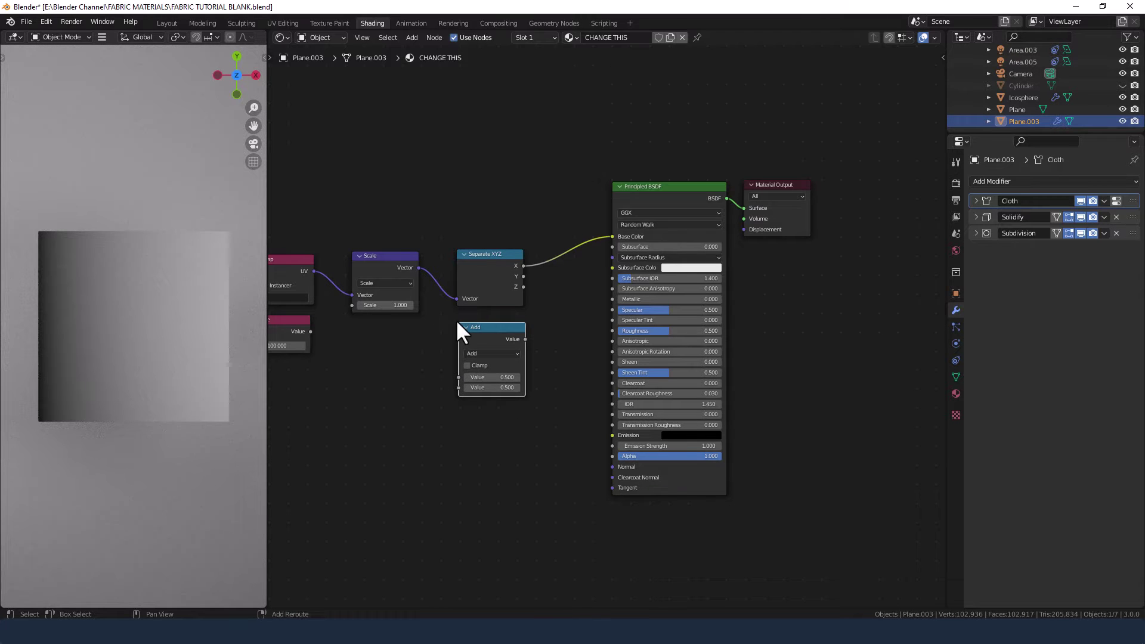
pyautogui.hotkey('shift', 'd')
pyautogui.click(537, 323)
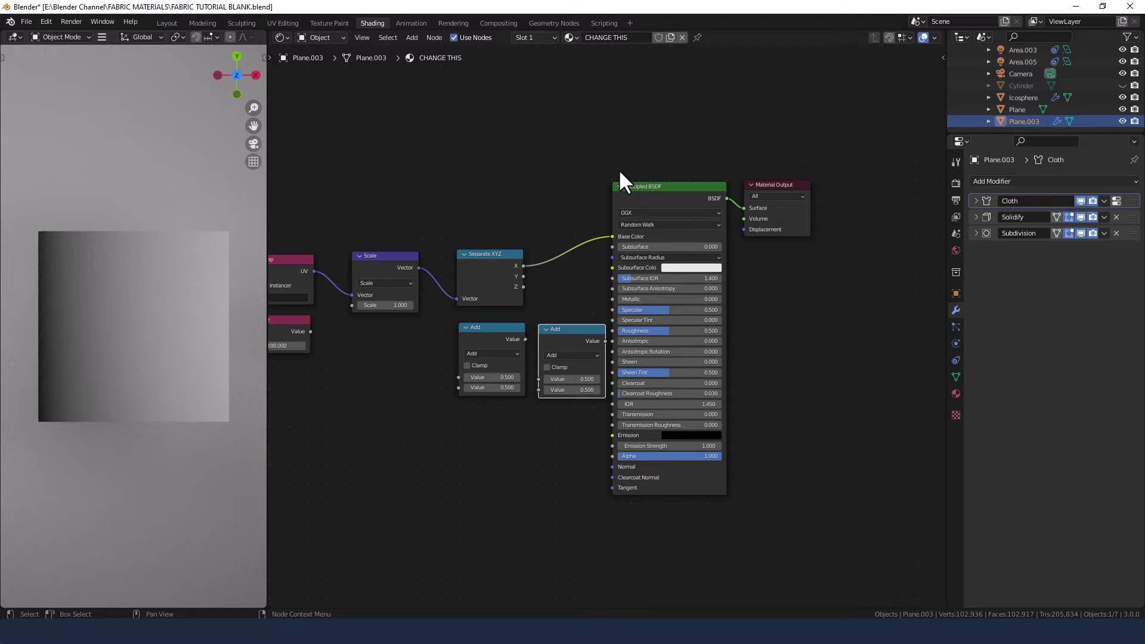
# Move the Principled BSDF and Material Output farther from Separate XYZ, and reposition the two Math nodes in the space between.
pyautogui.moveTo(617, 168); pyautogui.dragTo(766, 206)
pyautogui.moveTo(634, 191); pyautogui.dragTo(850, 197)
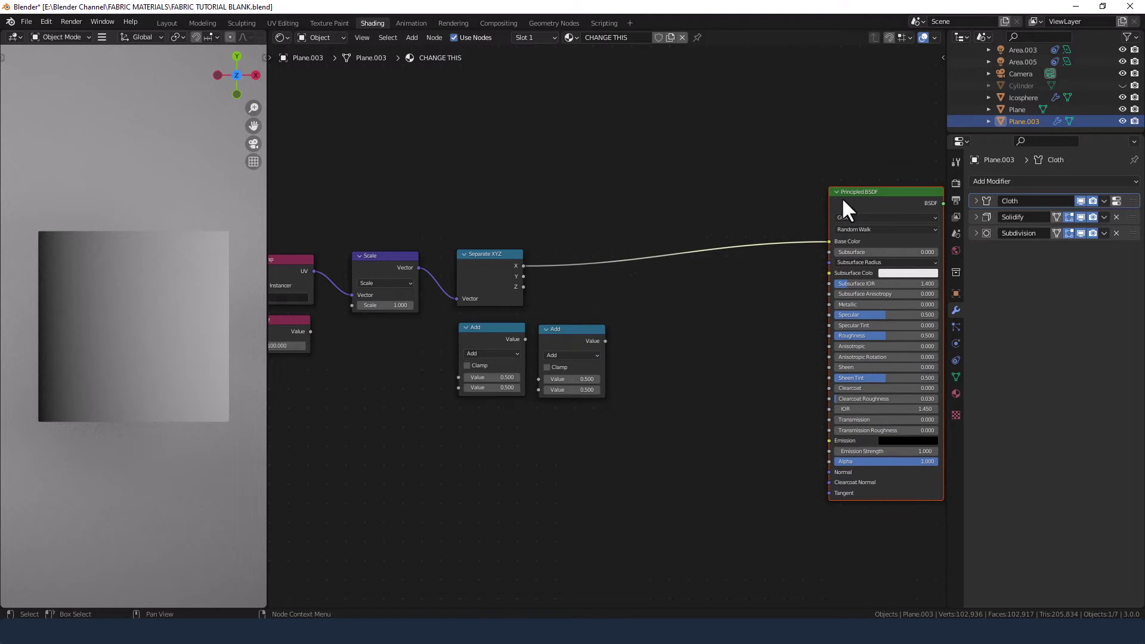
pyautogui.moveTo(428, 334); pyautogui.dragTo(661, 325)
pyautogui.click(598, 290)
# Link the Separate XYZ's Y output to the first Math node and chain that node's output into the second.
pyautogui.moveTo(523, 287); pyautogui.dragTo(546, 358)
pyautogui.moveTo(581, 322); pyautogui.dragTo(633, 361)
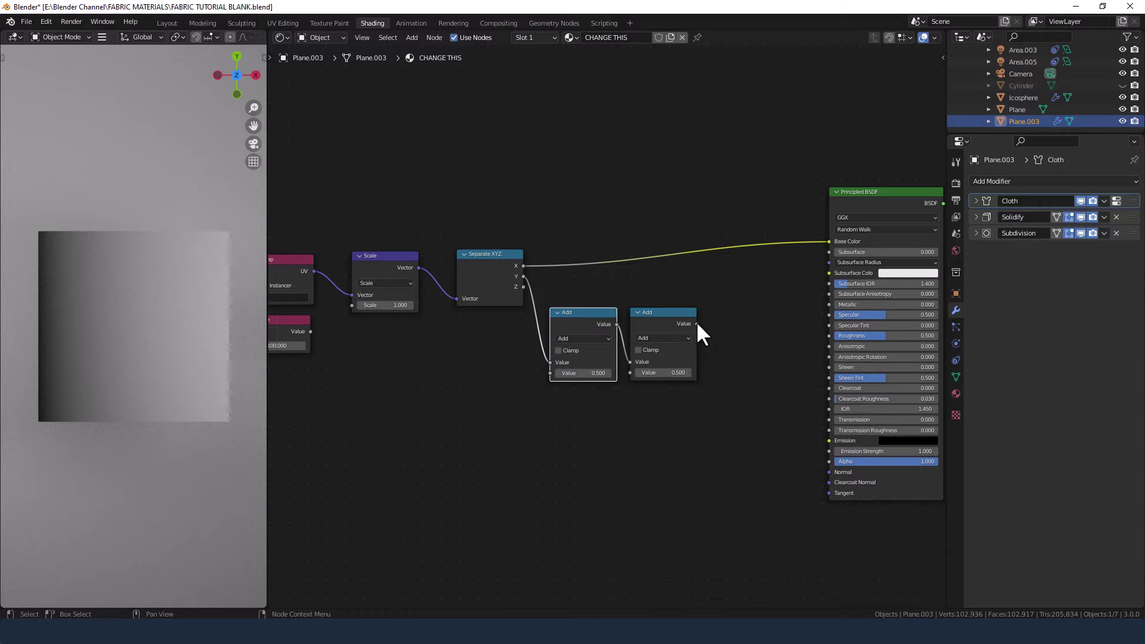
pyautogui.click(721, 324)
# Insert a duplicate Math node on the X-to-Base Color link, and feed the chained Math pair into its second value input.
pyautogui.click(675, 325)
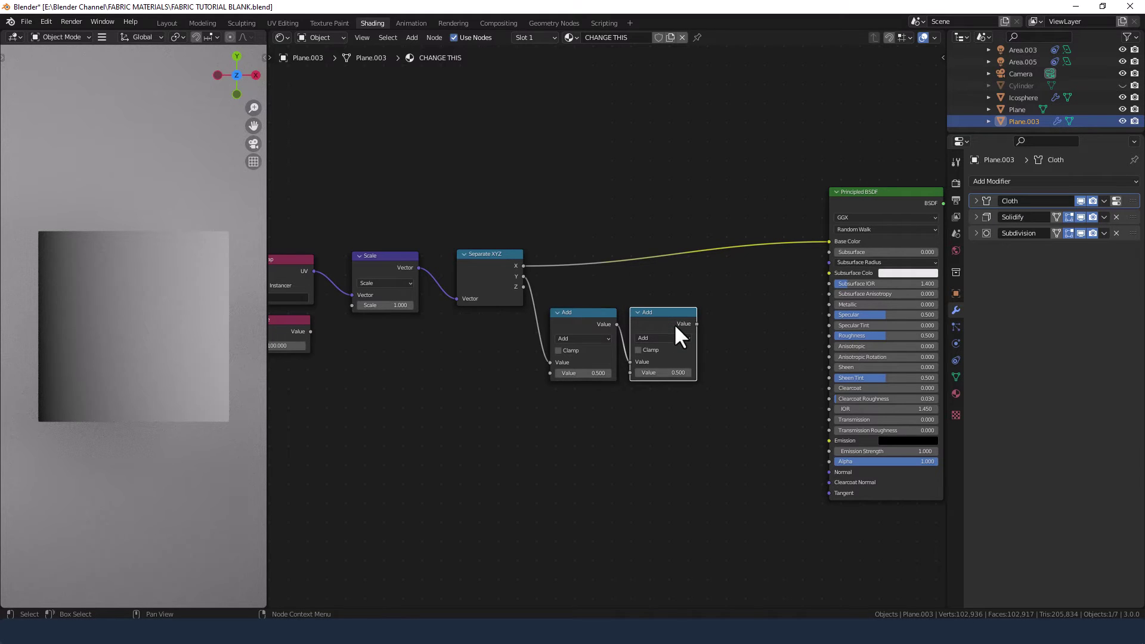
pyautogui.hotkey('shift', 'd')
pyautogui.click(768, 262)
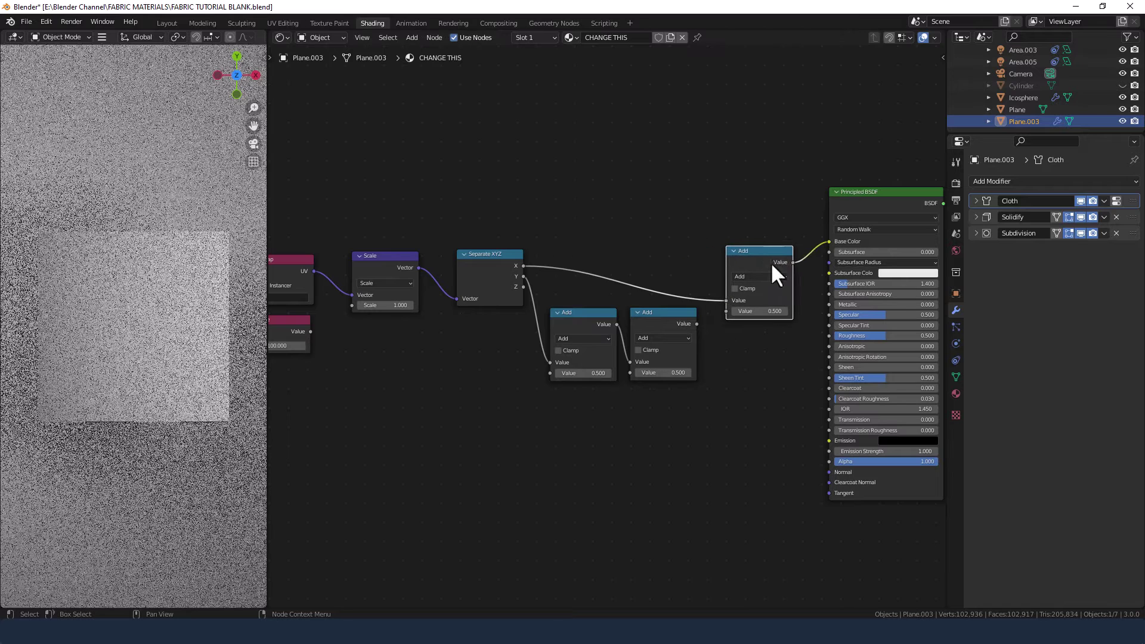
pyautogui.moveTo(696, 324); pyautogui.dragTo(722, 311)
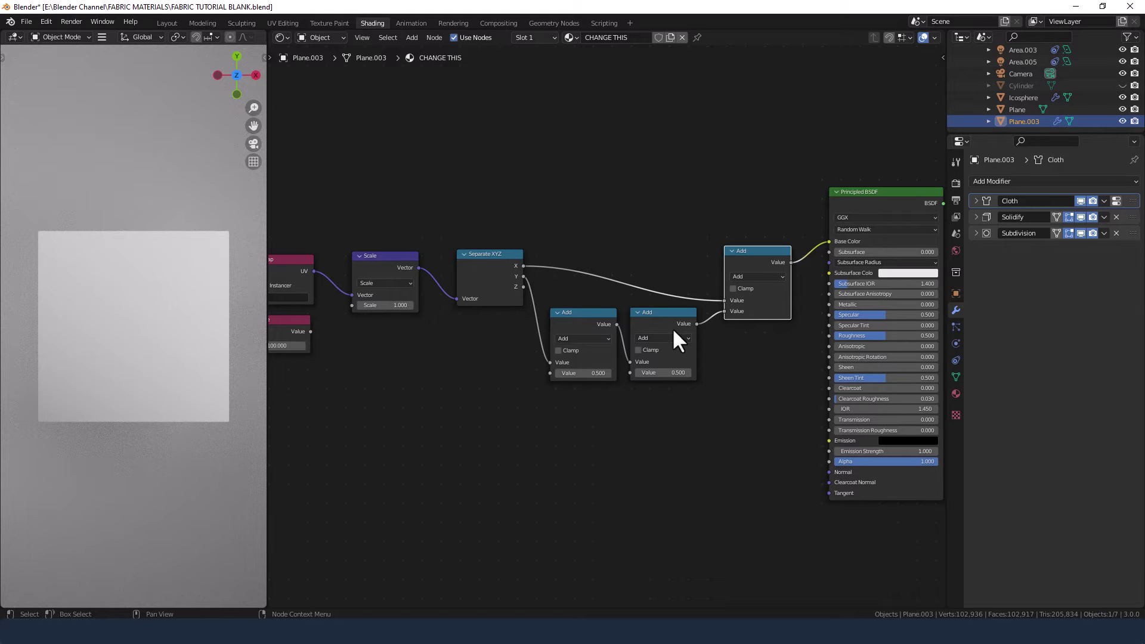
# Duplicate the chained Math pair above the original, and route the X output through it to the final Add node's first input.
pyautogui.click(584, 319)
pyautogui.keyDown('shift'); pyautogui.click(641, 323); pyautogui.keyUp('shift')
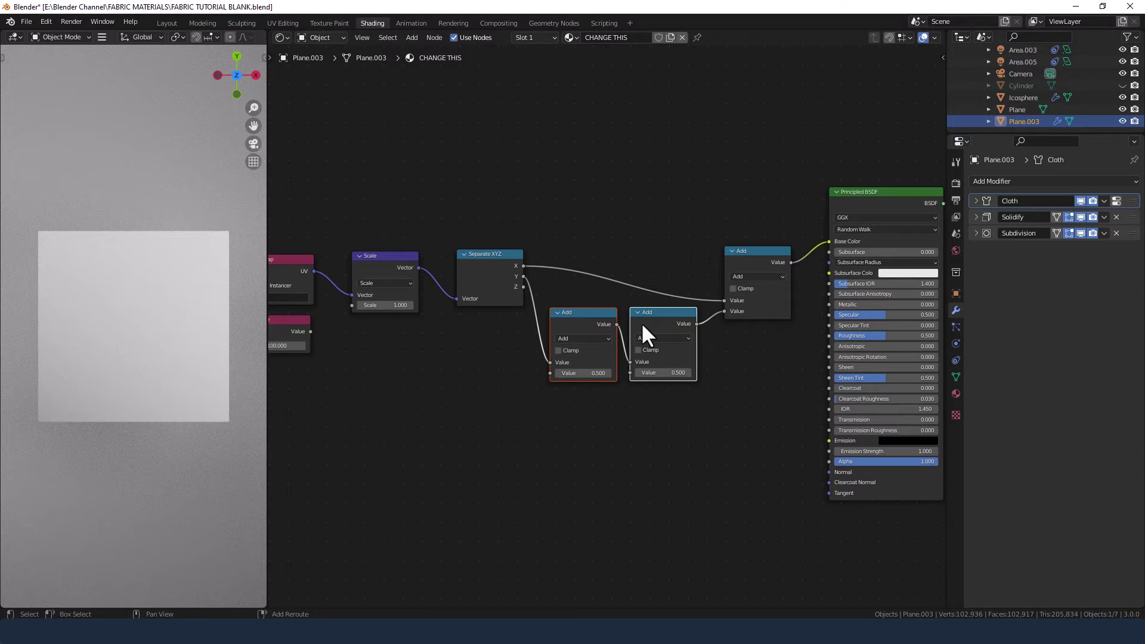
pyautogui.hotkey('shift', 'd')
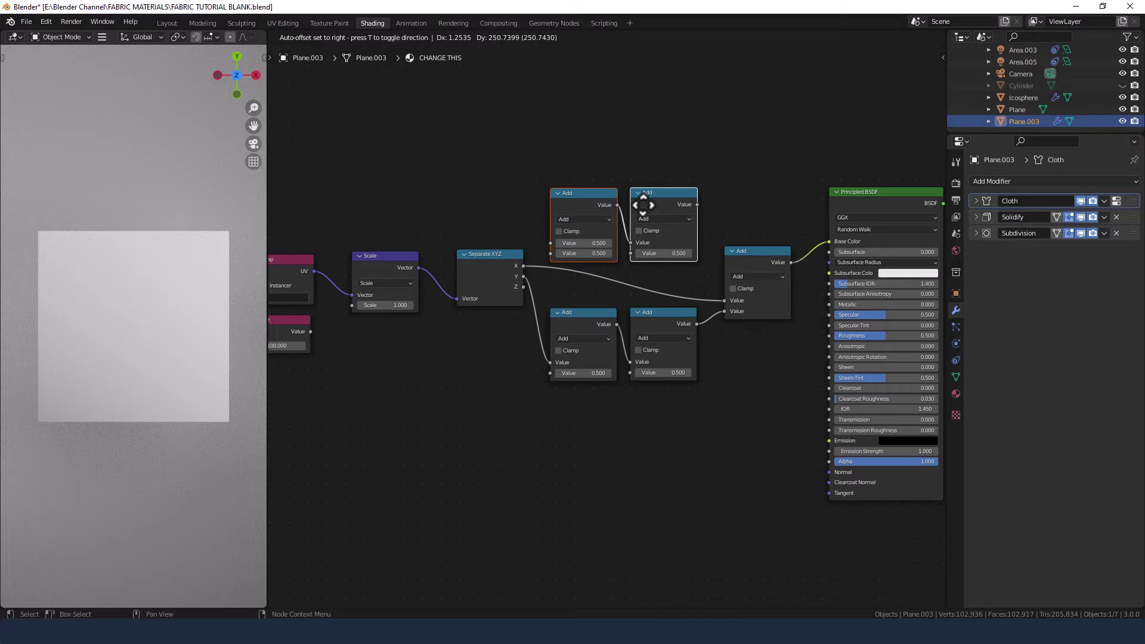
pyautogui.click(643, 204)
pyautogui.moveTo(523, 266); pyautogui.dragTo(547, 242)
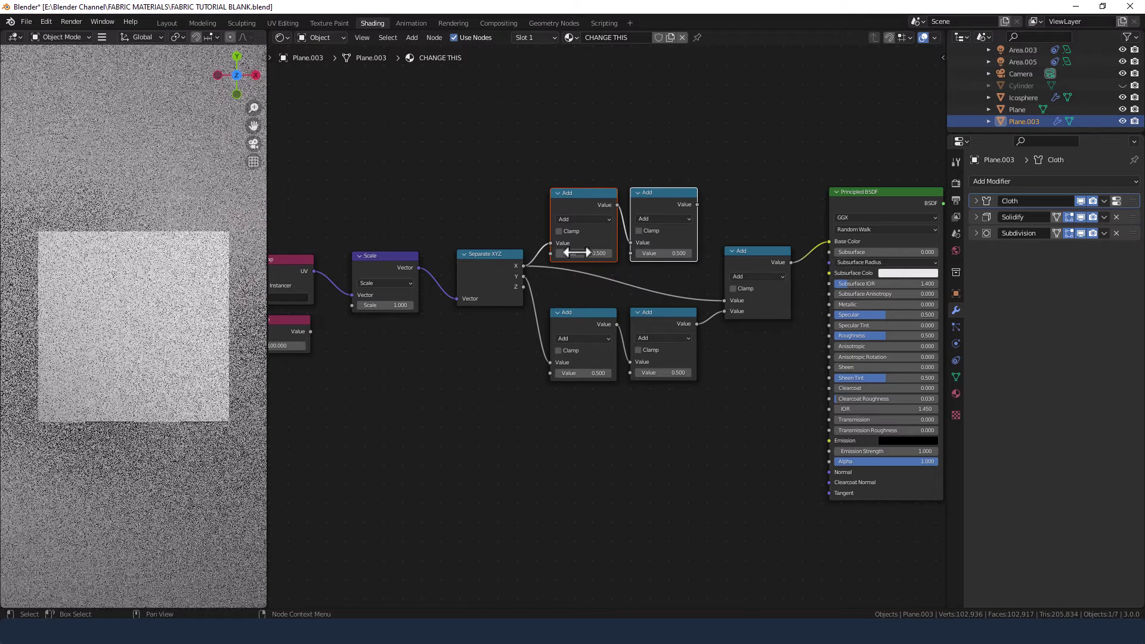
pyautogui.moveTo(696, 204); pyautogui.dragTo(724, 300)
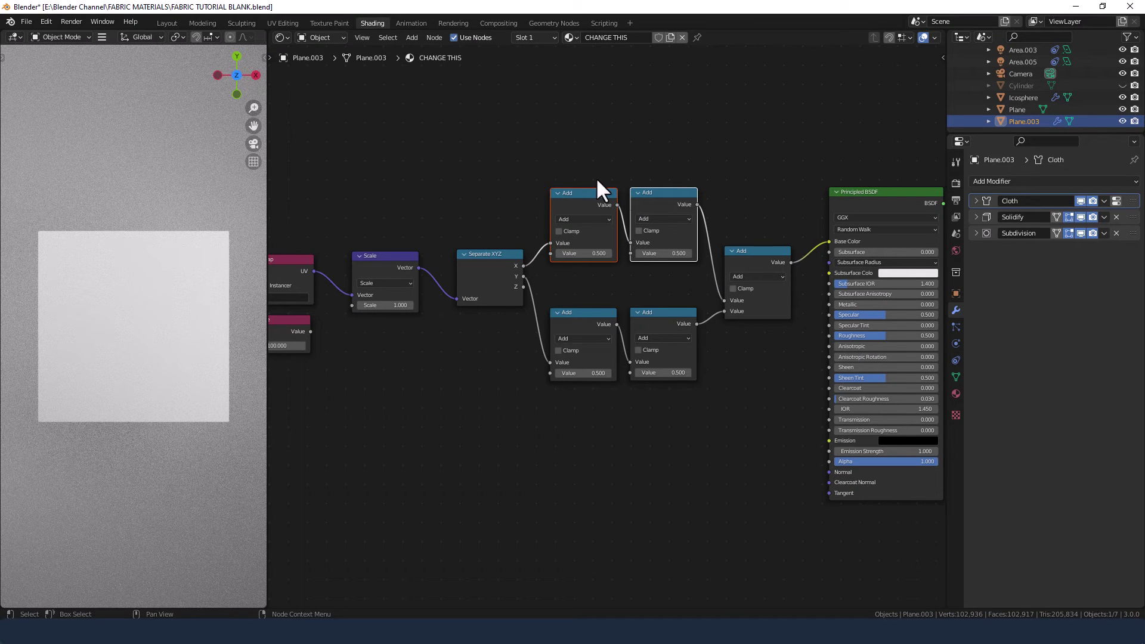
# Move the upper and lower Math pairs closer together vertically to tidy the node layout.
pyautogui.moveTo(593, 174); pyautogui.dragTo(645, 212)
pyautogui.press('g')
pyautogui.click(650, 221)
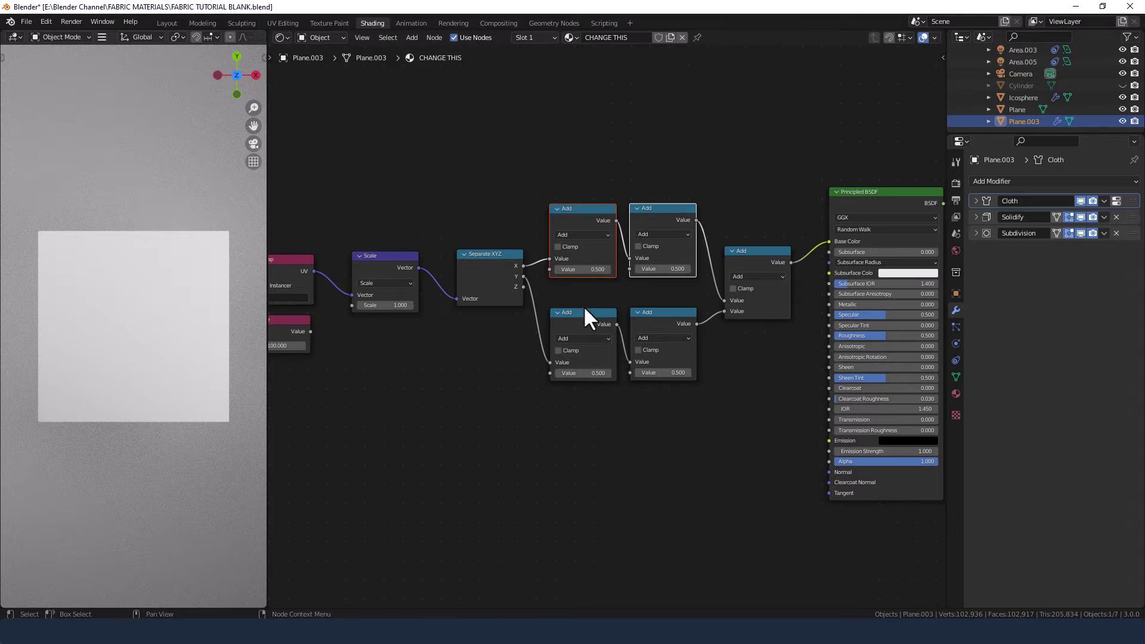
pyautogui.moveTo(583, 305); pyautogui.dragTo(649, 319)
pyautogui.press('g')
pyautogui.click(652, 304)
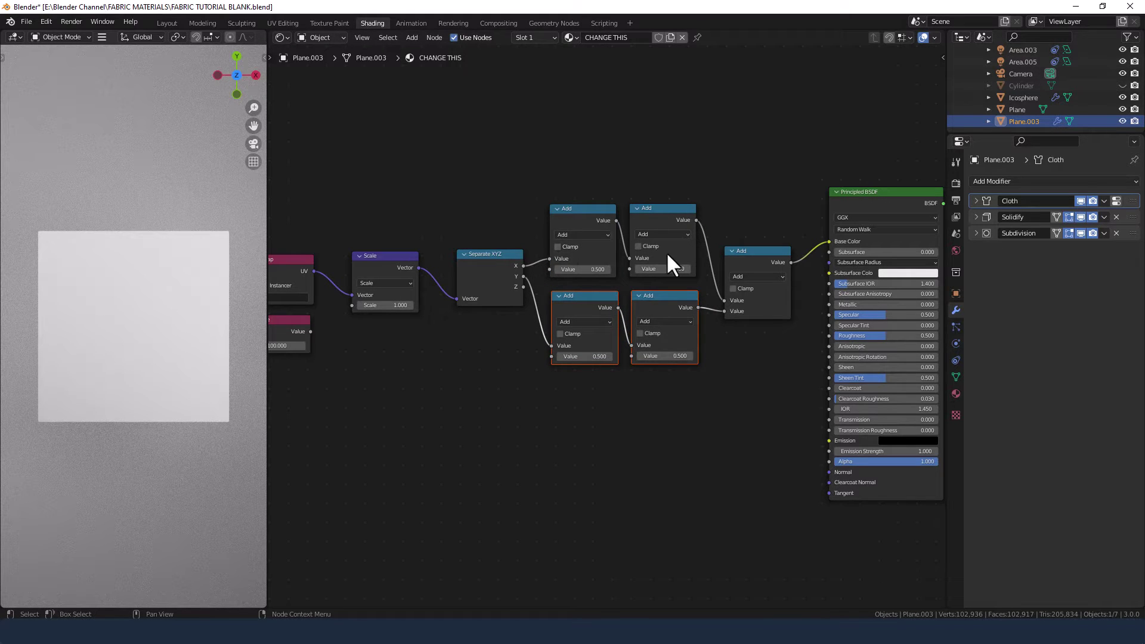
# Change the first Math node of the lower pair to Modulo with a value of 2.
pyautogui.click(595, 322)
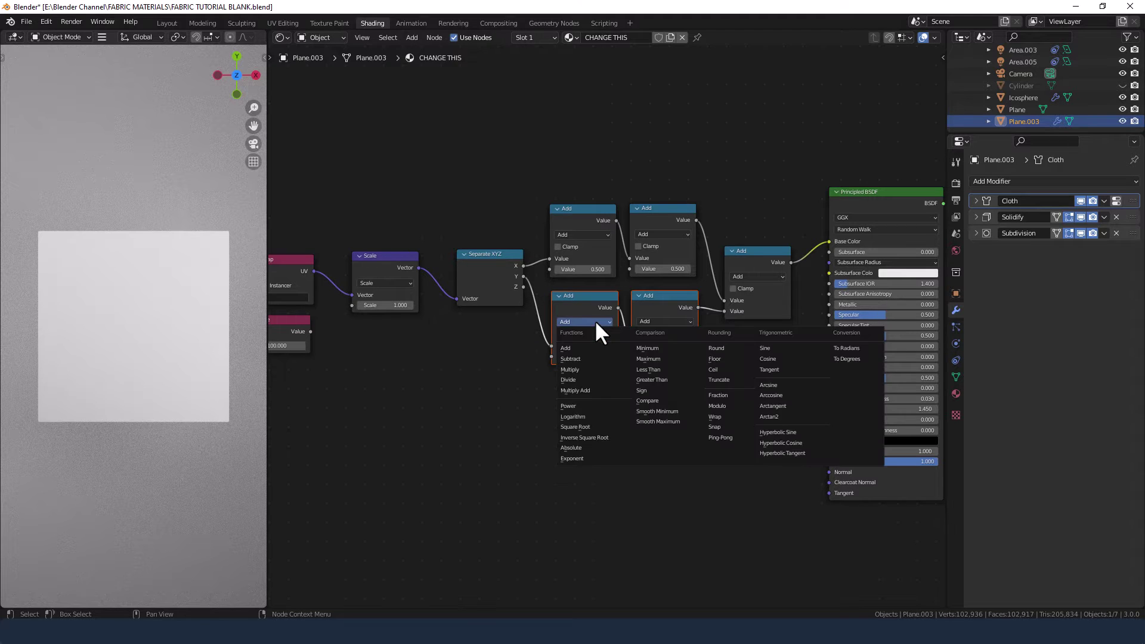
pyautogui.click(720, 405)
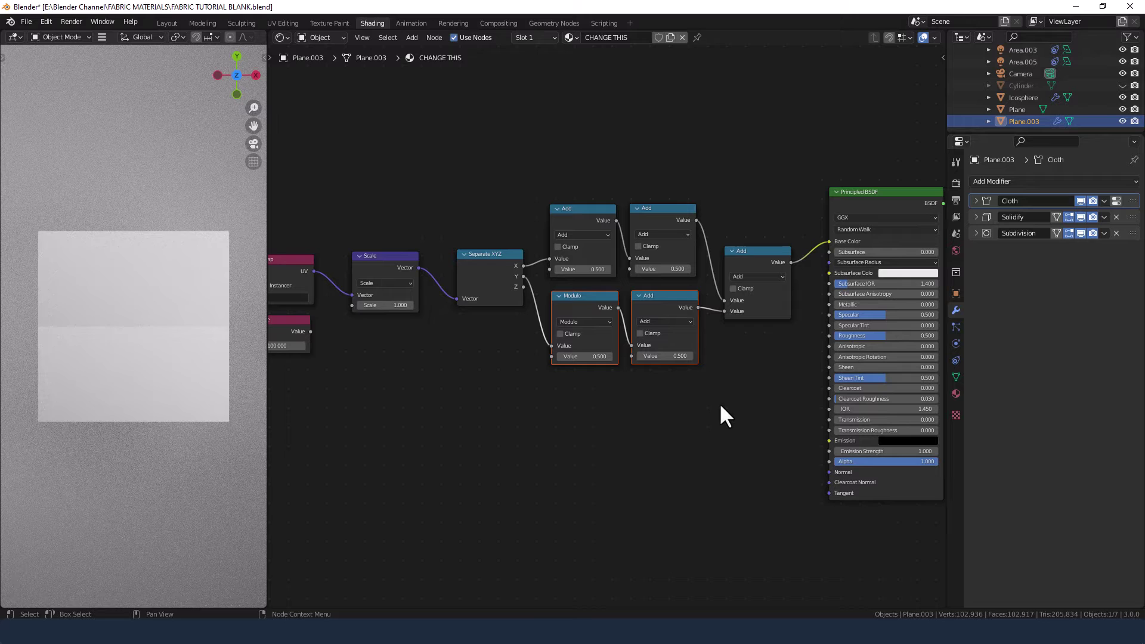
pyautogui.click(594, 356)
pyautogui.write('2')
pyautogui.press('Return')
# Change the second Math node of the lower pair to Greater Than with a threshold of 1.
pyautogui.click(657, 320)
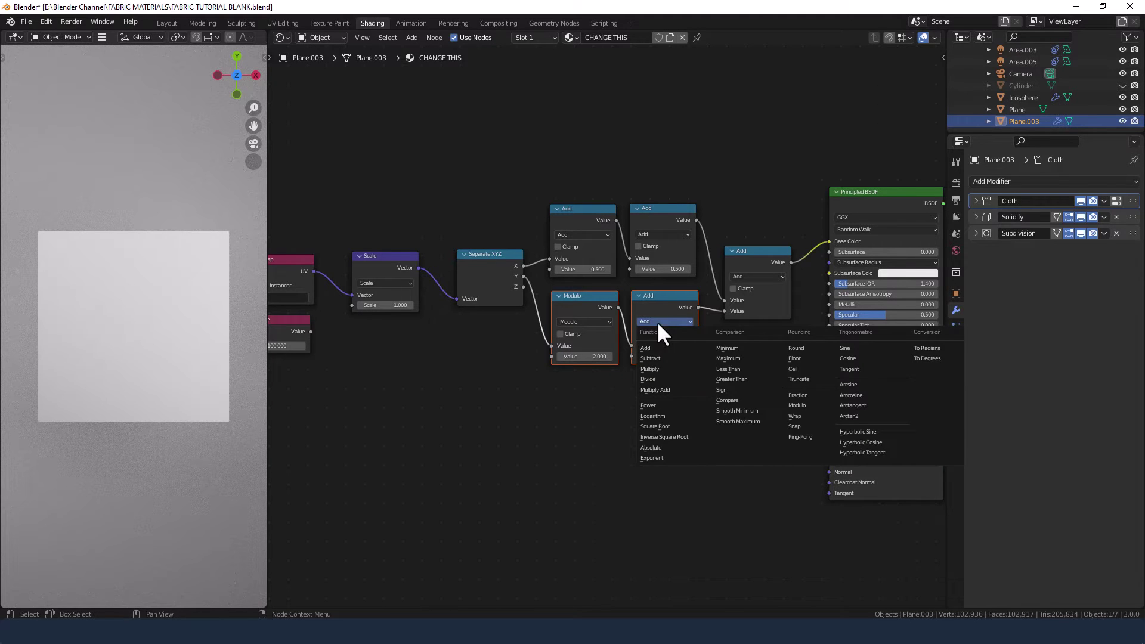
pyautogui.click(732, 379)
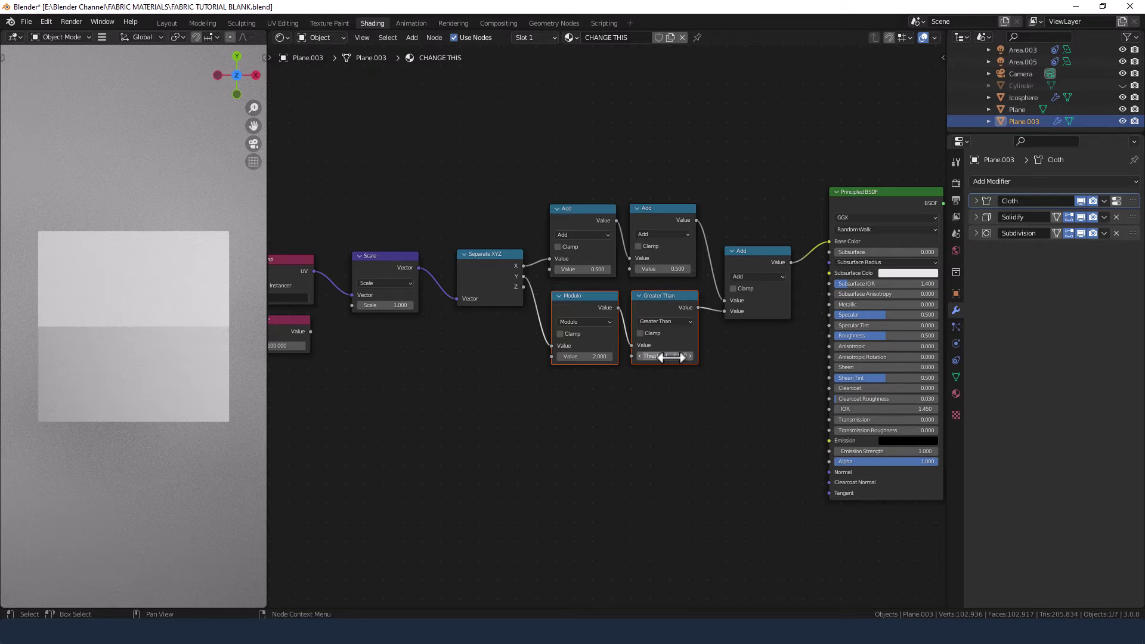
pyautogui.click(661, 356)
pyautogui.write('1')
pyautogui.press('Return')
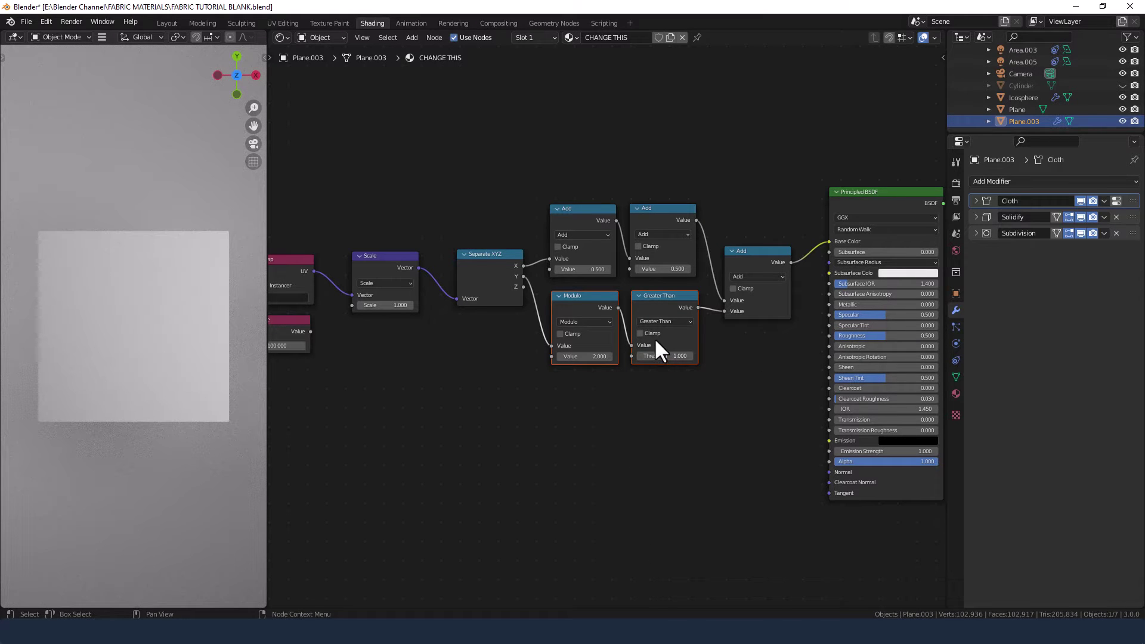
# Change the operations of the upper Math pair to Modulo and Greater Than, in that order.
pyautogui.click(598, 234)
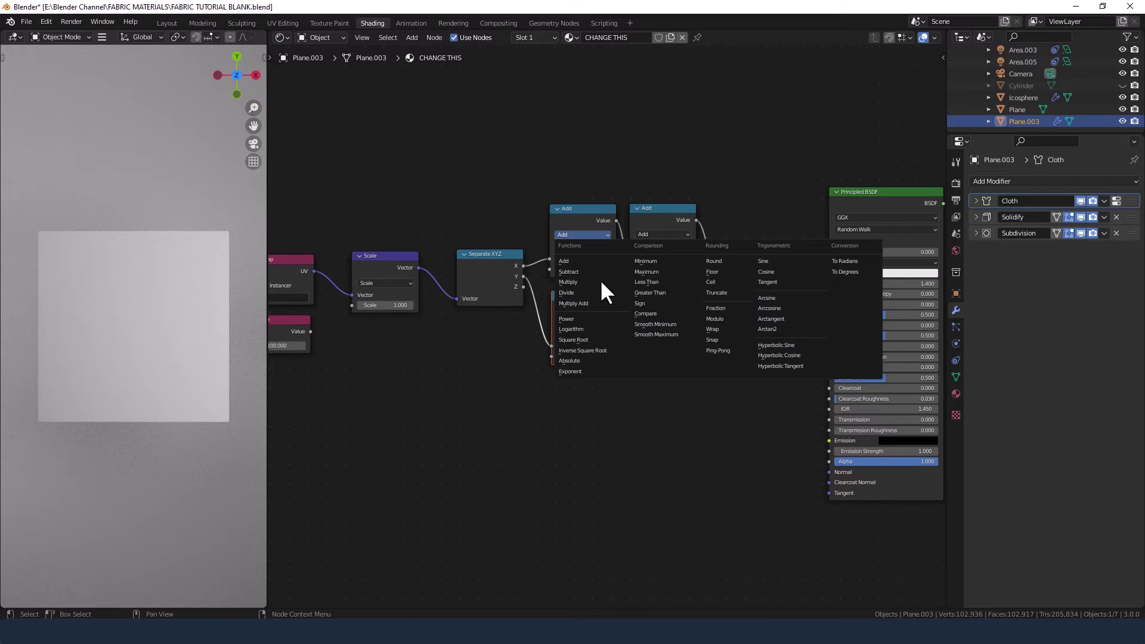
pyautogui.click(720, 317)
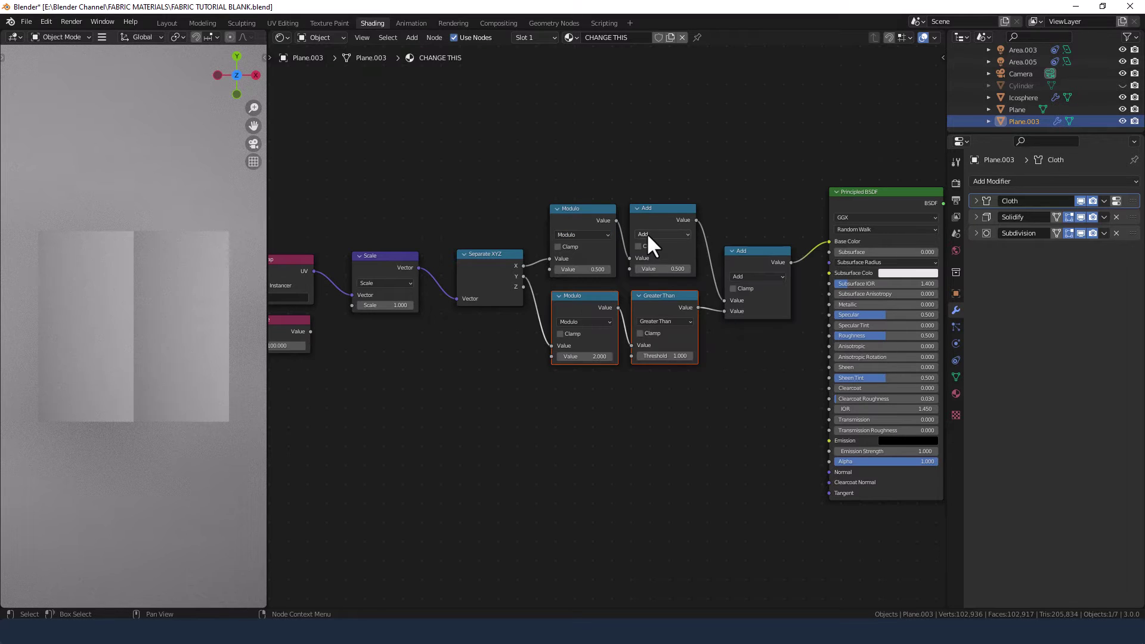
pyautogui.click(649, 236)
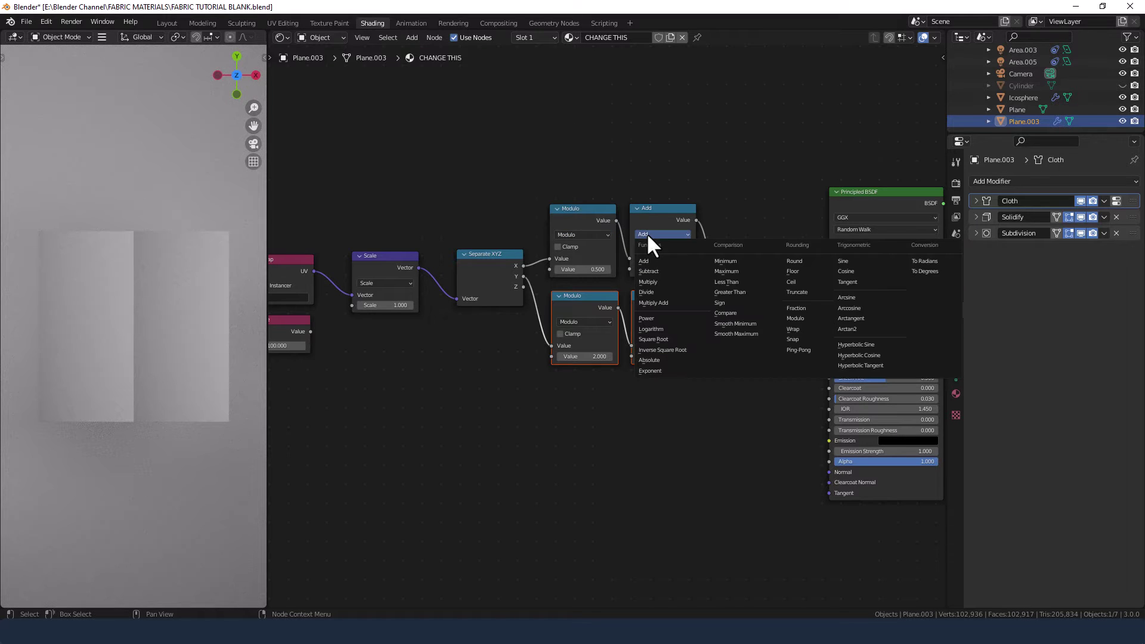
pyautogui.click(738, 291)
# Set the upper Modulo node's value to 2 and the upper Greater Than node's threshold to 1.
pyautogui.click(602, 269)
pyautogui.write('2')
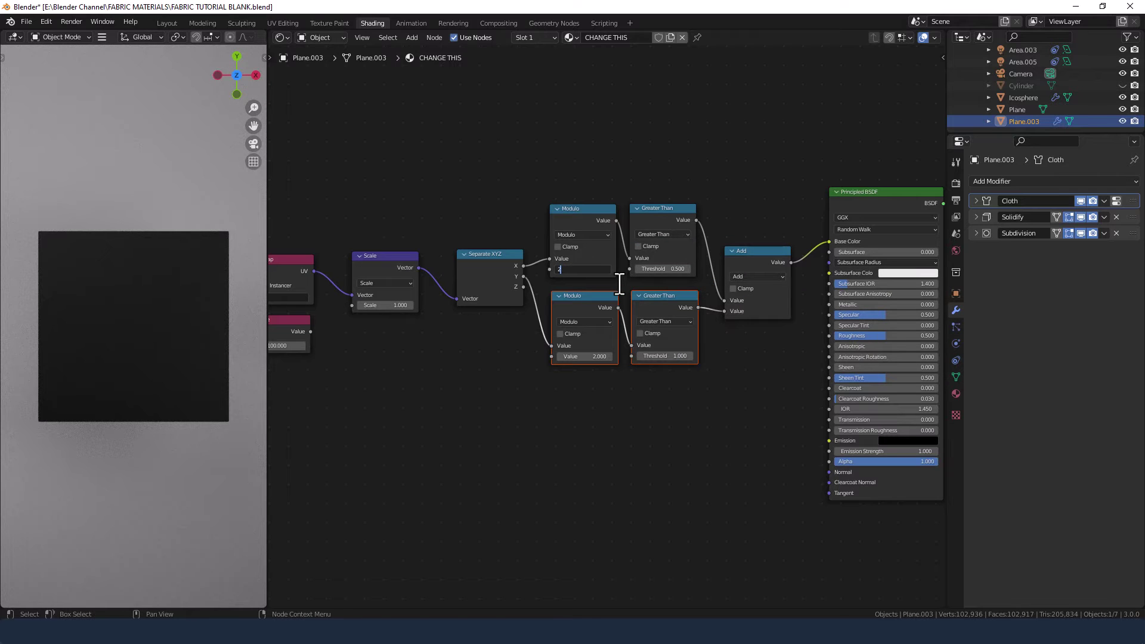
pyautogui.press('Return')
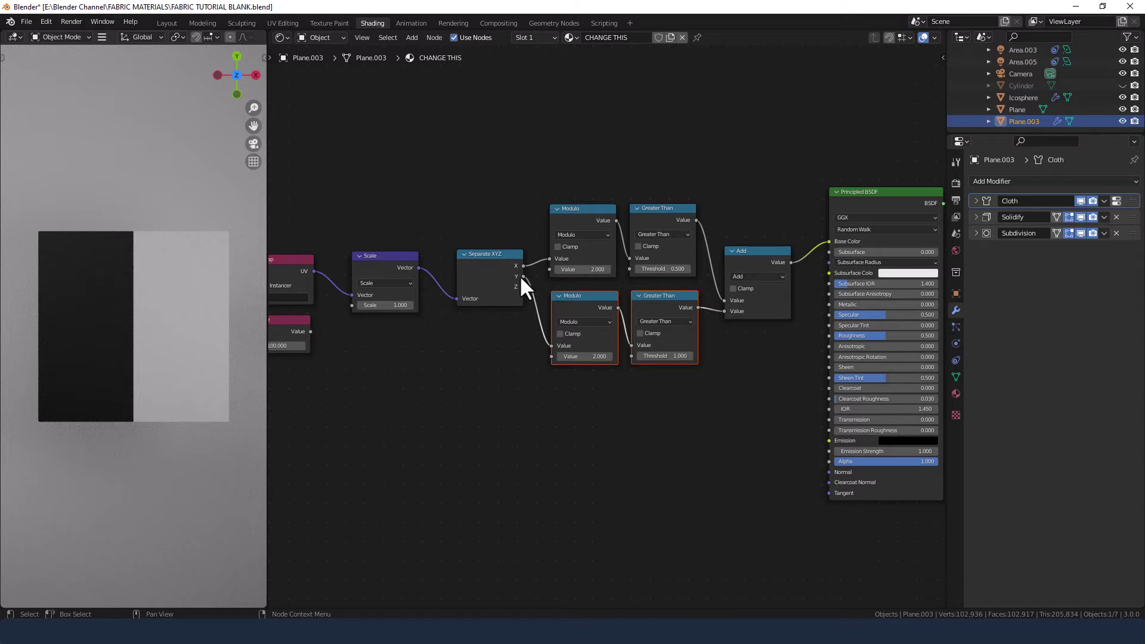
pyautogui.moveTo(523, 287); pyautogui.dragTo(551, 346)
pyautogui.click(668, 269)
pyautogui.write('1')
pyautogui.press('Return')
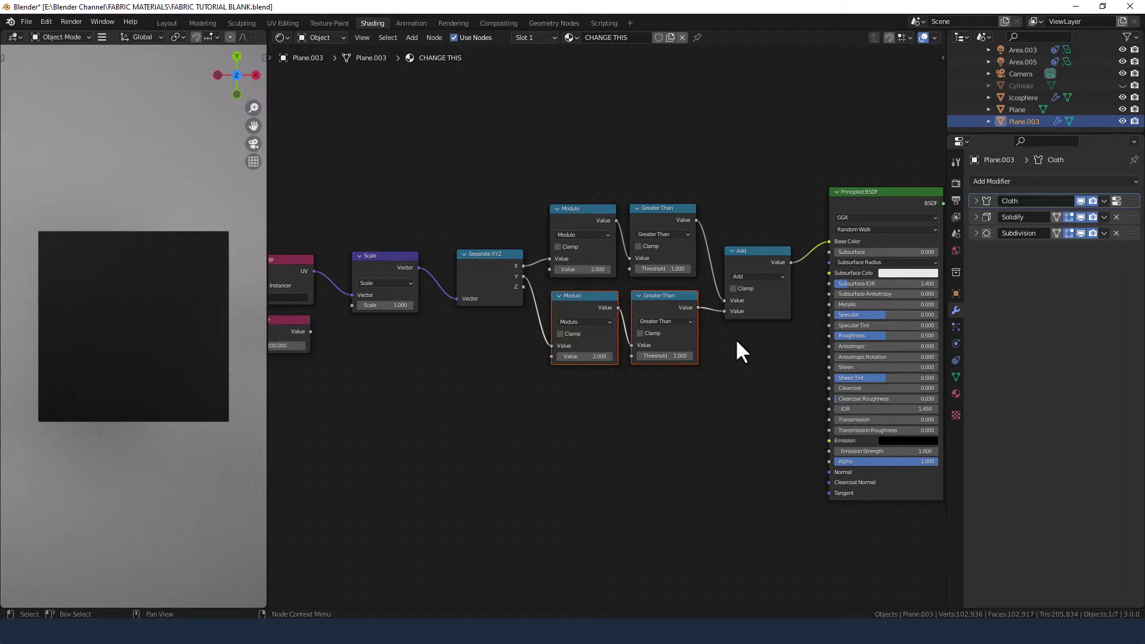
# Link the Value node's output to the Scale node's Scale input and inspect the pattern on the cloth.
pyautogui.moveTo(735, 394); pyautogui.dragTo(715, 392, button='middle')
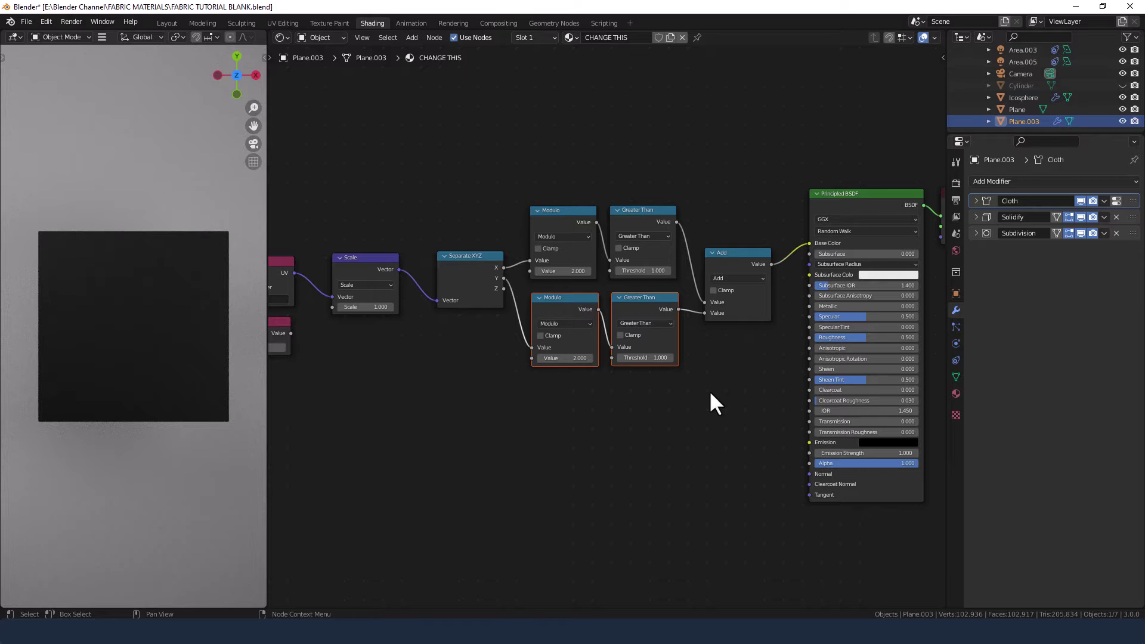
pyautogui.scroll(-2, 696, 387)
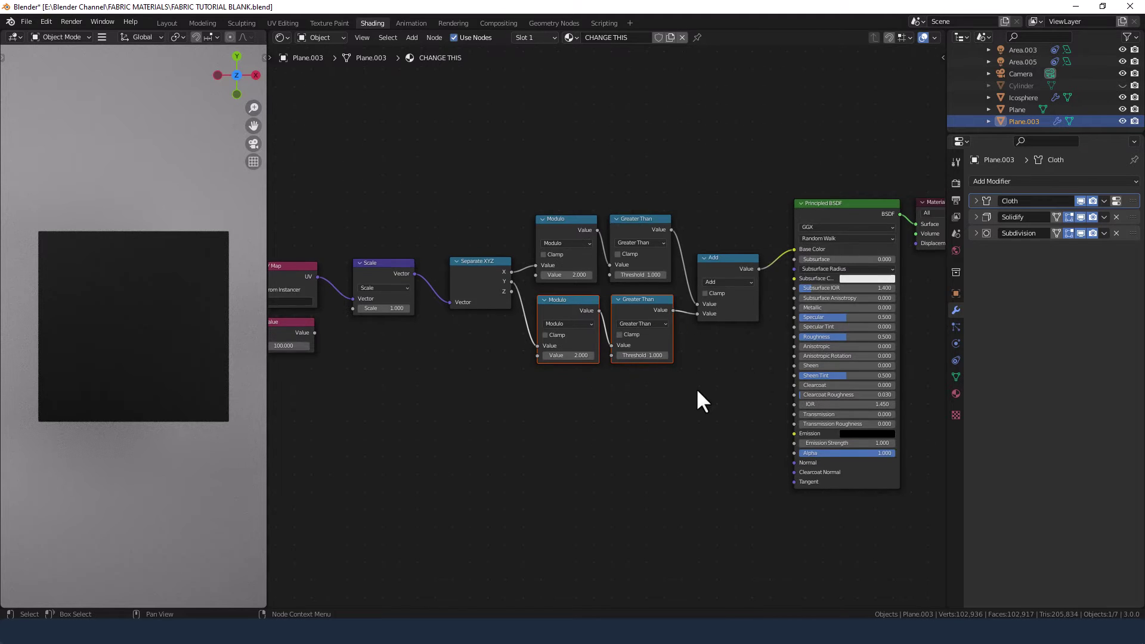
pyautogui.moveTo(506, 378); pyautogui.dragTo(501, 381, button='middle')
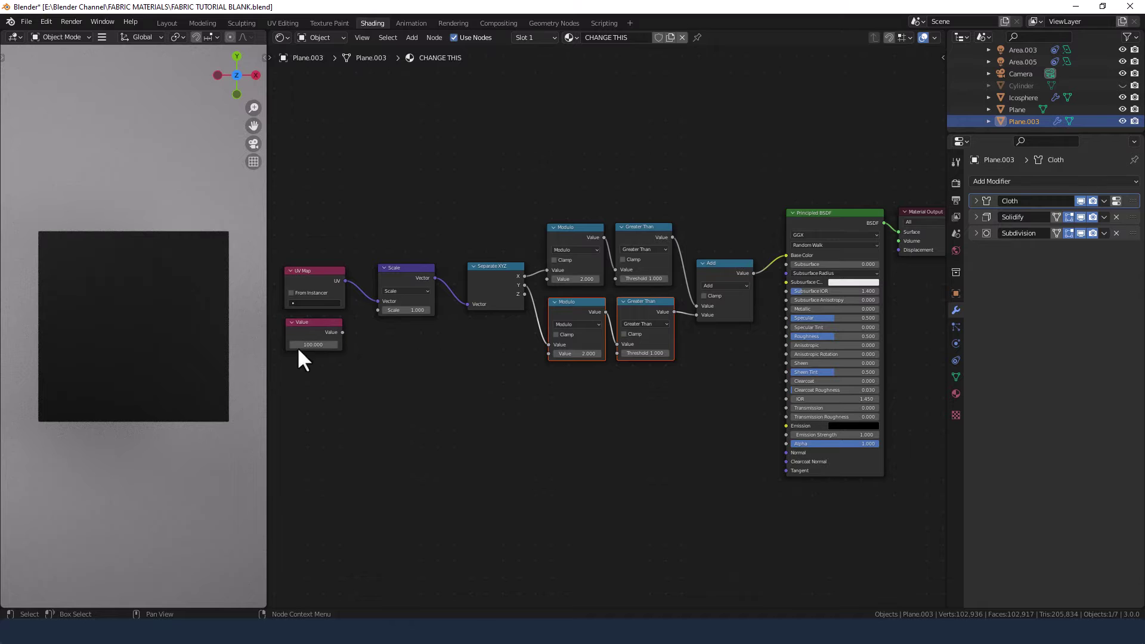
pyautogui.moveTo(343, 333); pyautogui.dragTo(378, 310)
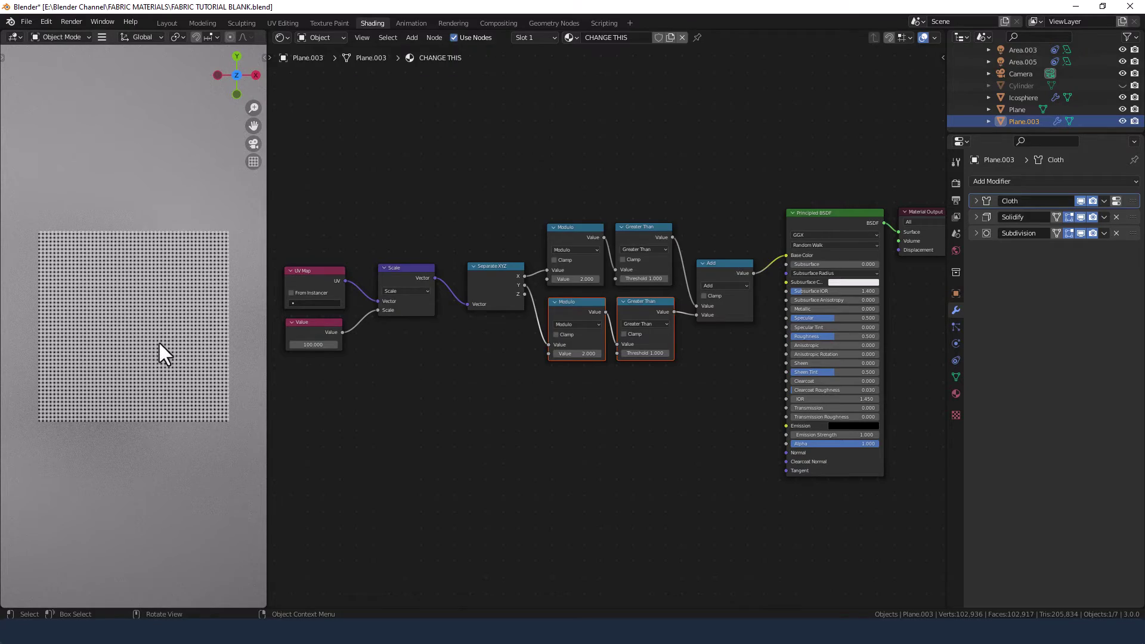
pyautogui.scroll(10, 134, 341)
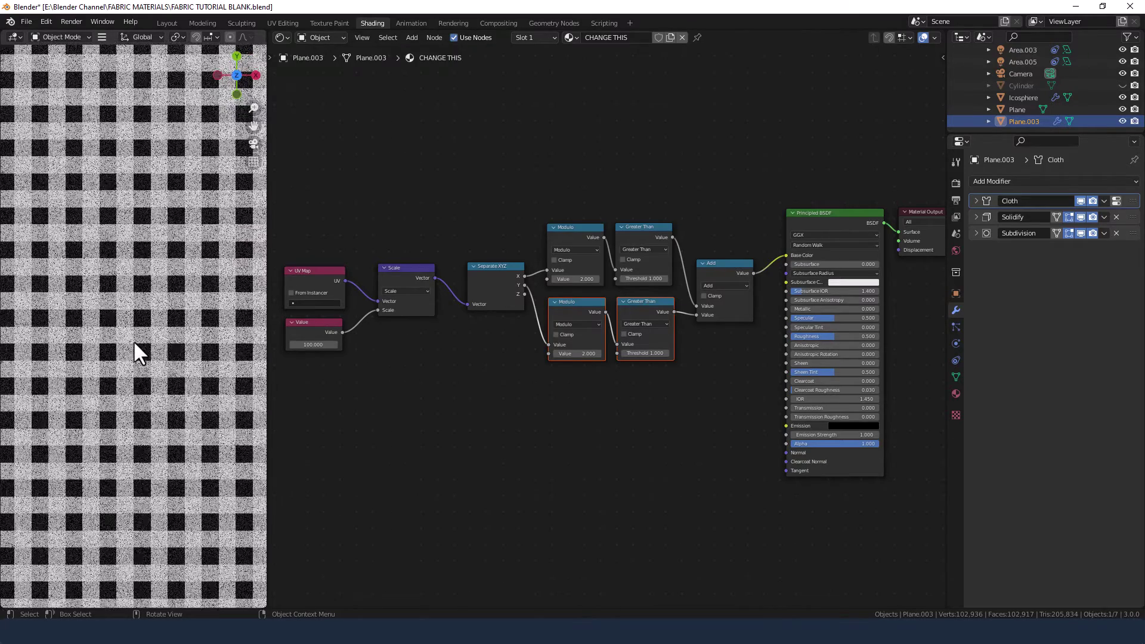
pyautogui.scroll(-8, 153, 333)
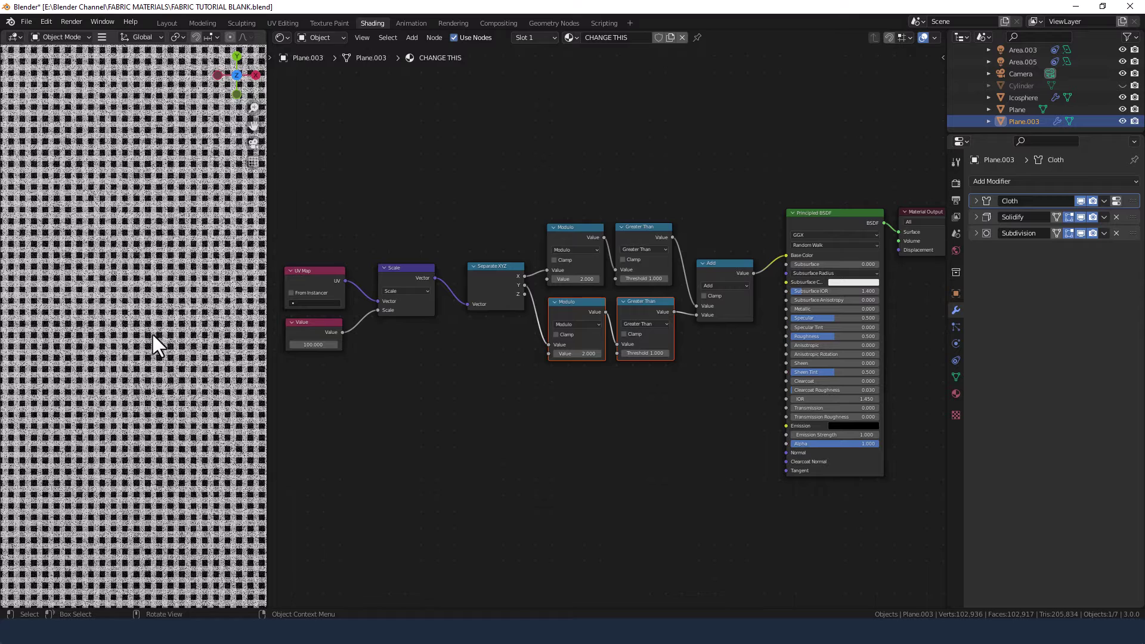
pyautogui.scroll(-2, 567, 404)
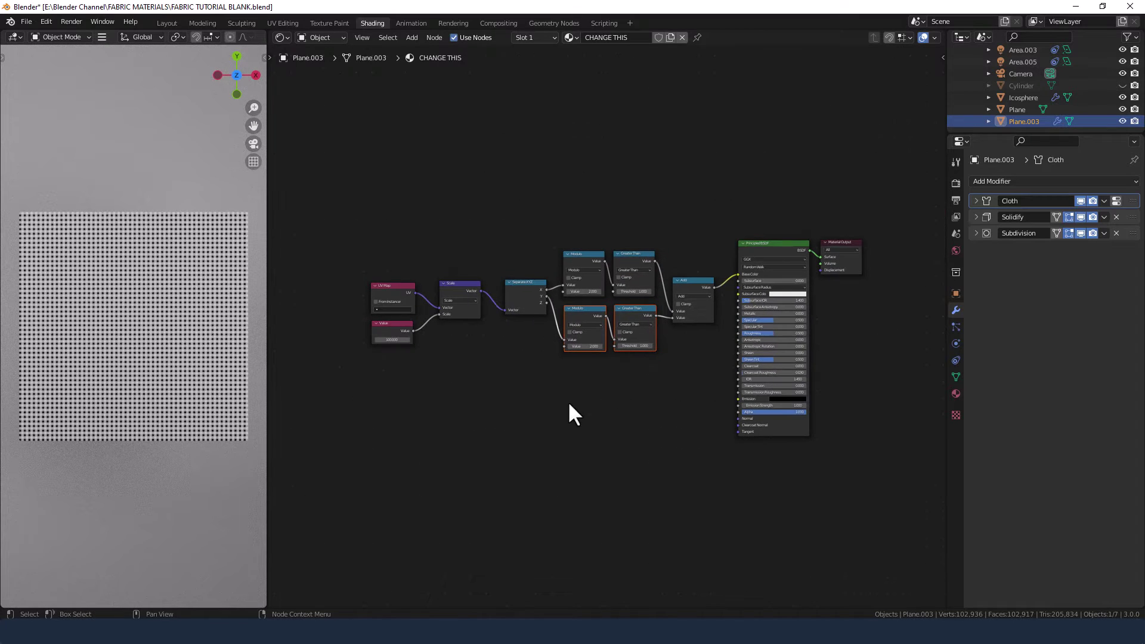
# Move the Principled BSDF and Material Output away from the pattern nodes and enclose all the pattern nodes in one frame.
pyautogui.moveTo(746, 209); pyautogui.dragTo(874, 291)
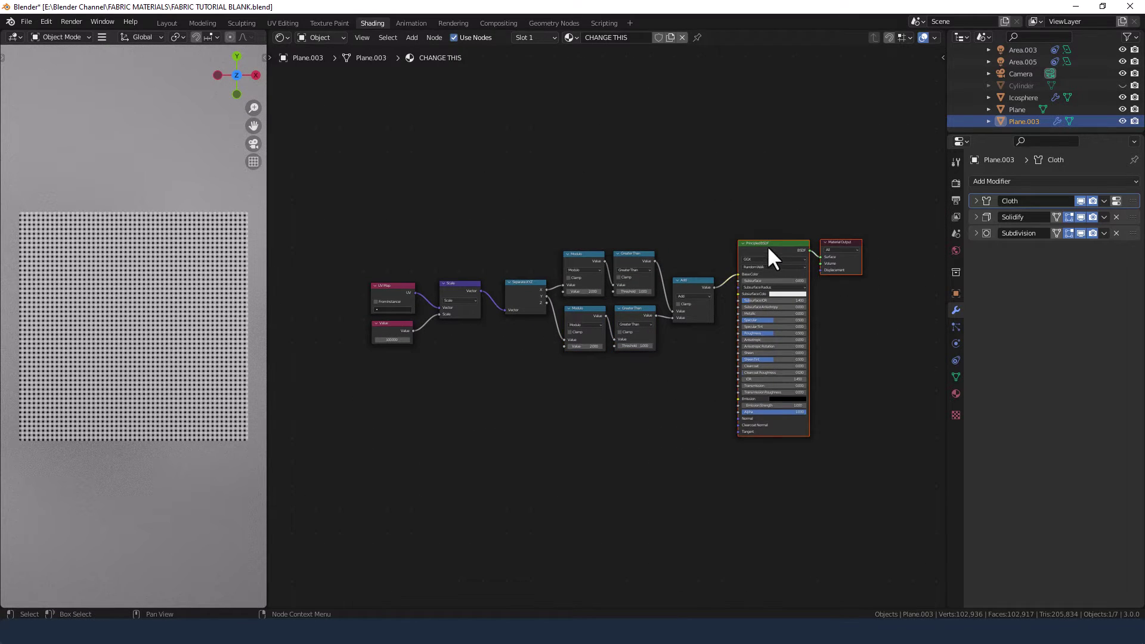
pyautogui.moveTo(767, 245); pyautogui.dragTo(874, 246)
pyautogui.moveTo(365, 228); pyautogui.dragTo(717, 426)
pyautogui.scroll(2, 717, 426)
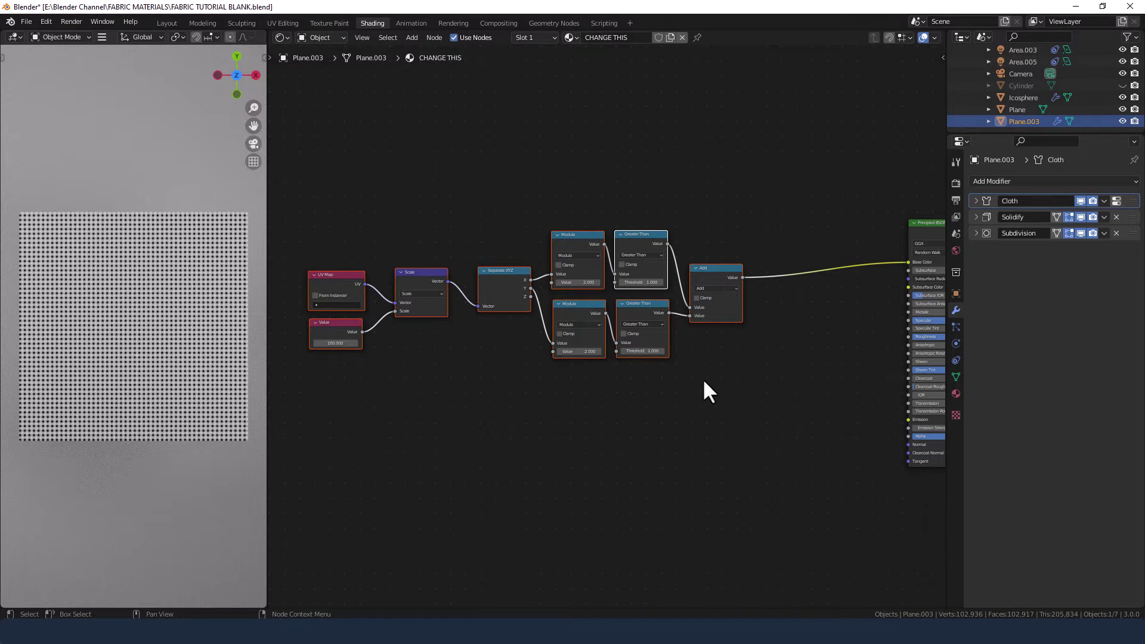
pyautogui.press('n')
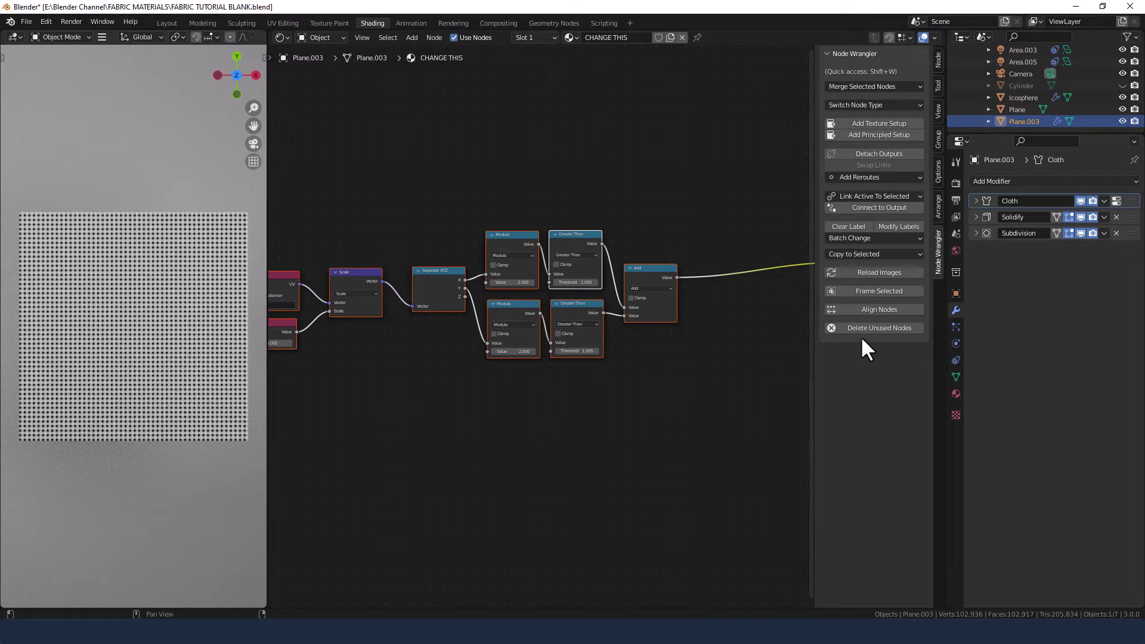
pyautogui.click(876, 293)
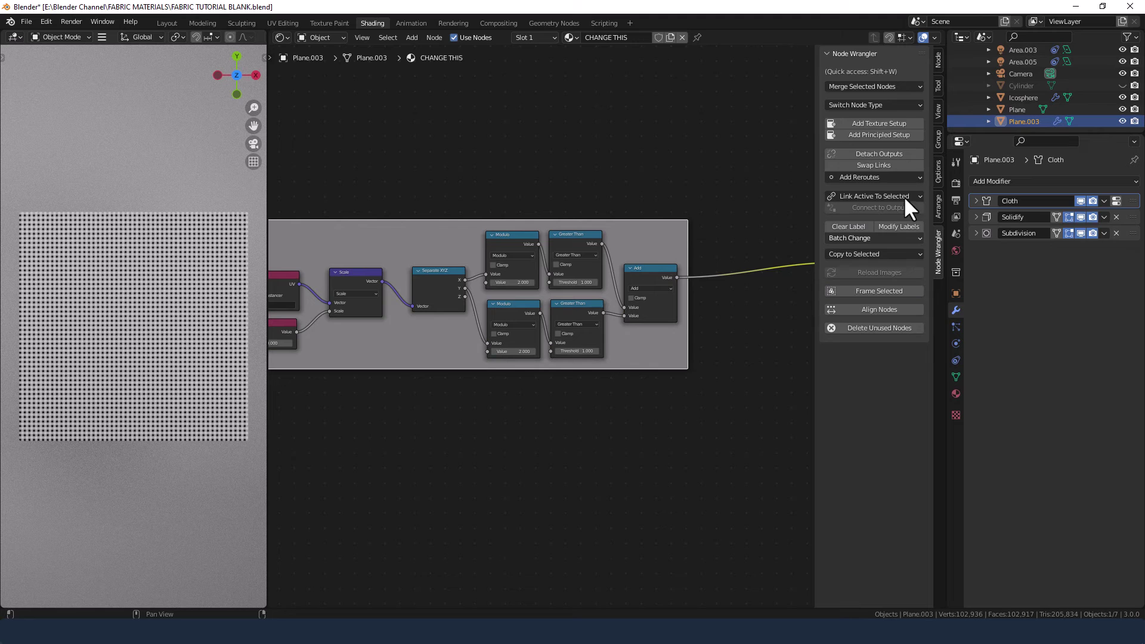
# Label the new frame PATTERN and set its color to black.
pyautogui.click(937, 63)
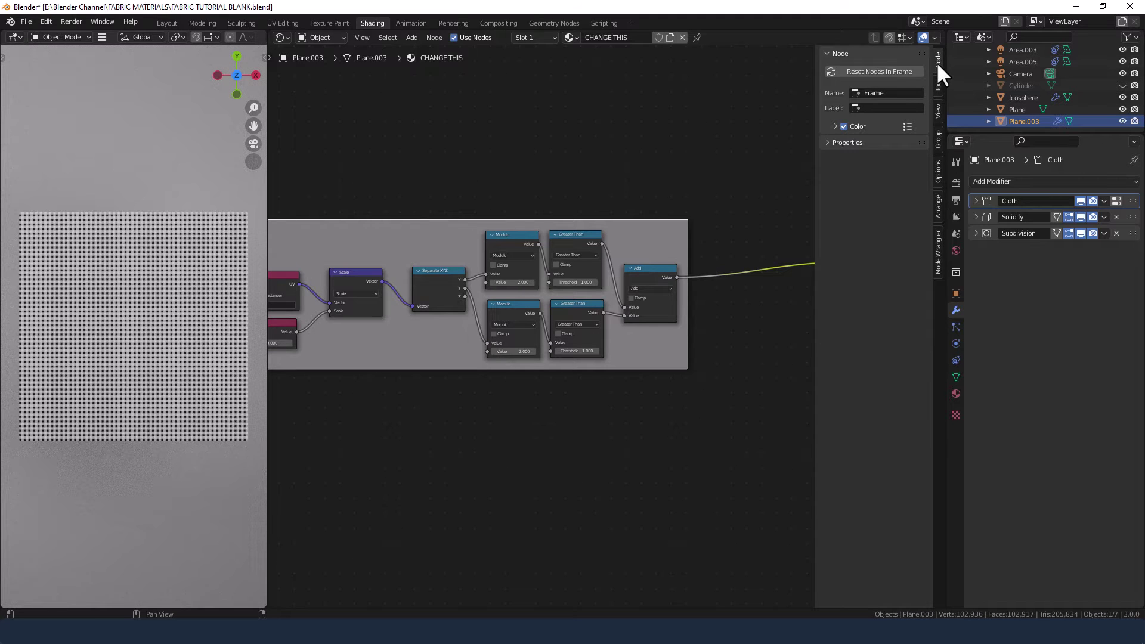
pyautogui.click(874, 107)
pyautogui.write('PATTERN')
pyautogui.press('Return')
pyautogui.click(836, 125)
pyautogui.click(860, 145)
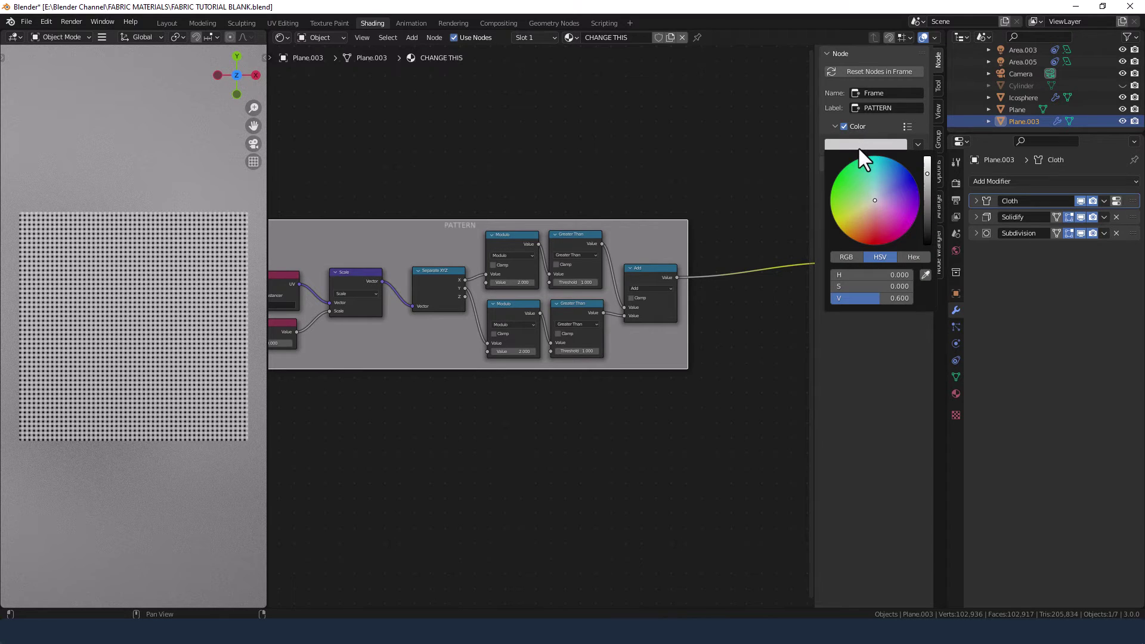
pyautogui.moveTo(927, 184); pyautogui.dragTo(927, 243)
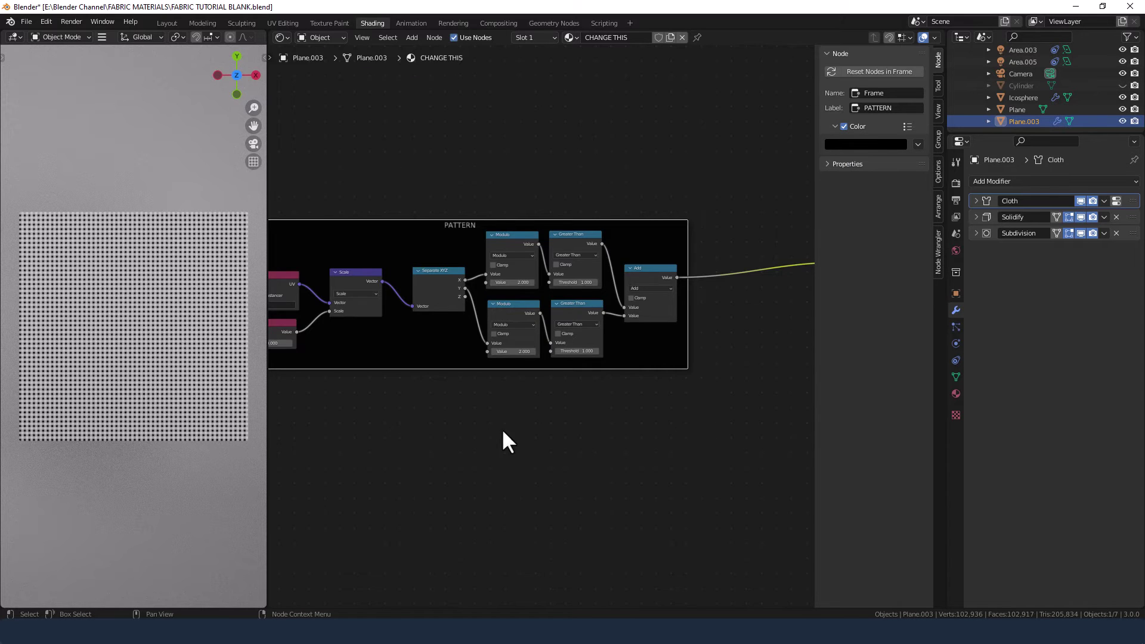
# Try the Value node at 50 and at 300 to compare the pattern's scale on the cloth.
pyautogui.scroll(-2, 519, 424)
pyautogui.moveTo(535, 422); pyautogui.dragTo(556, 402, button='middle')
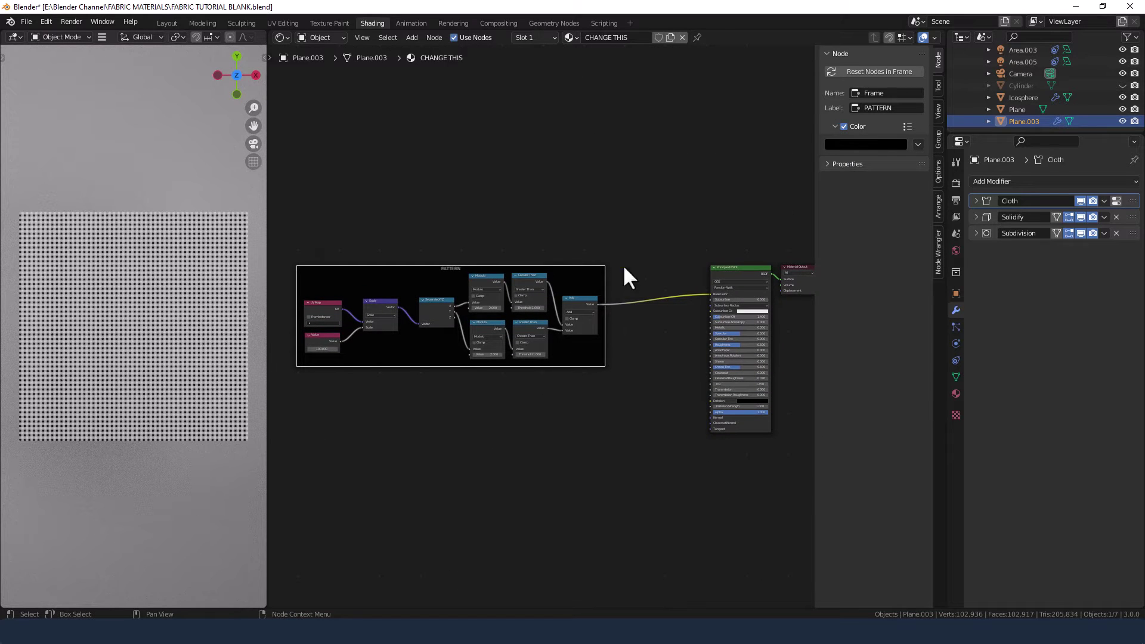
pyautogui.scroll(3, 441, 358)
pyautogui.moveTo(418, 364); pyautogui.dragTo(619, 365, button='middle')
pyautogui.click(389, 349)
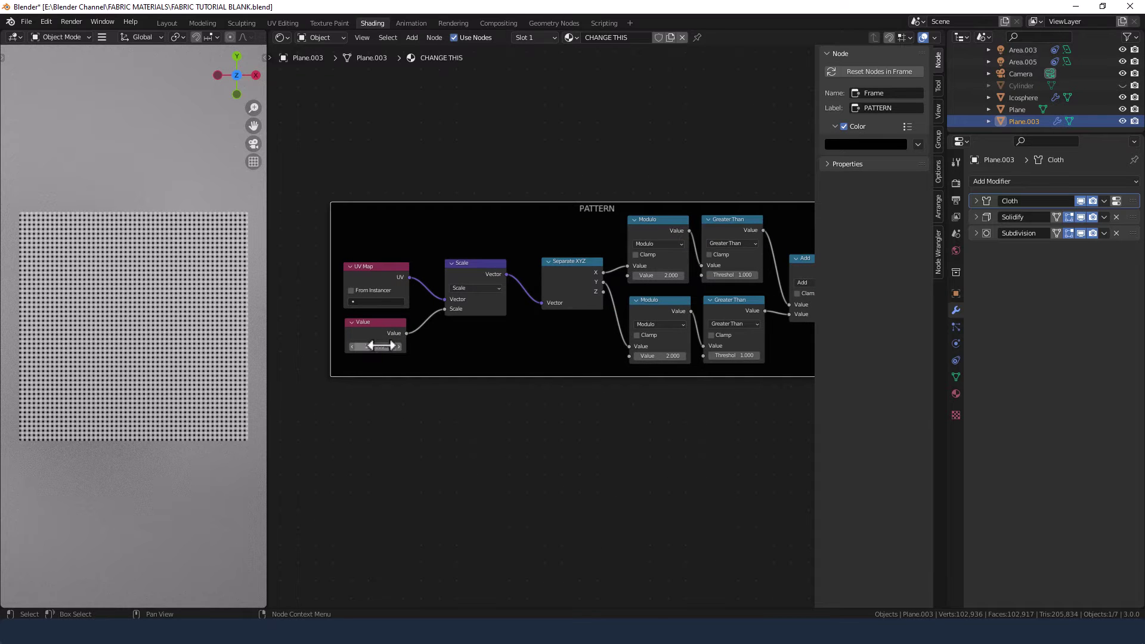
pyautogui.write('50')
pyautogui.press('Return')
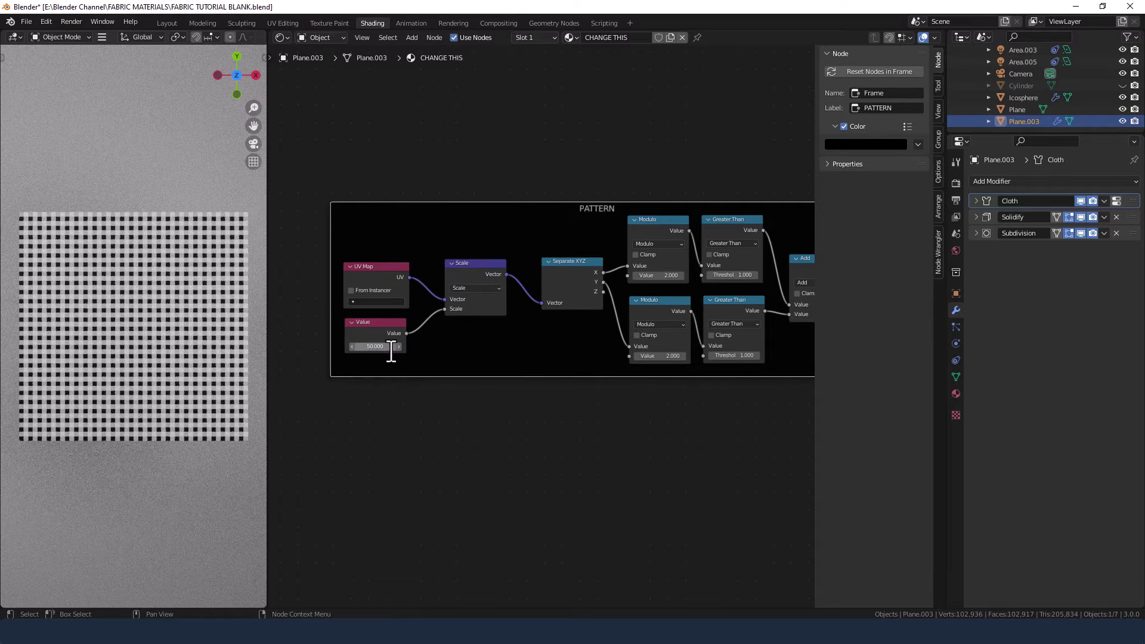
pyautogui.click(380, 349)
pyautogui.write('300')
pyautogui.press('Return')
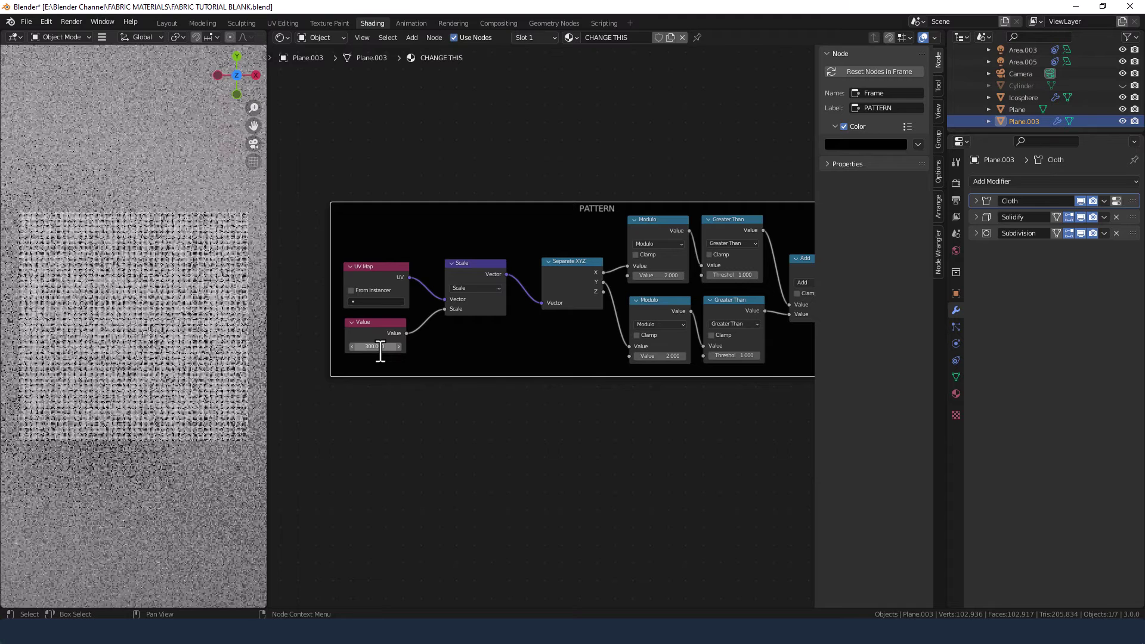
# Try the Value node at 50 once more and restore it to 100.
pyautogui.click(364, 348)
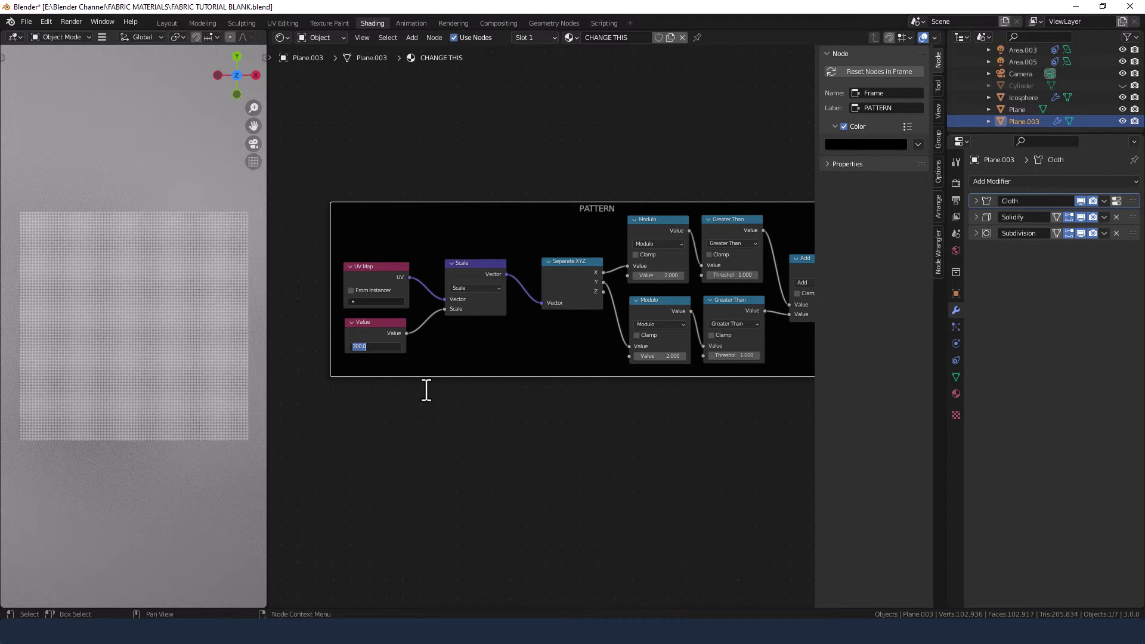
pyautogui.write('50')
pyautogui.press('Return')
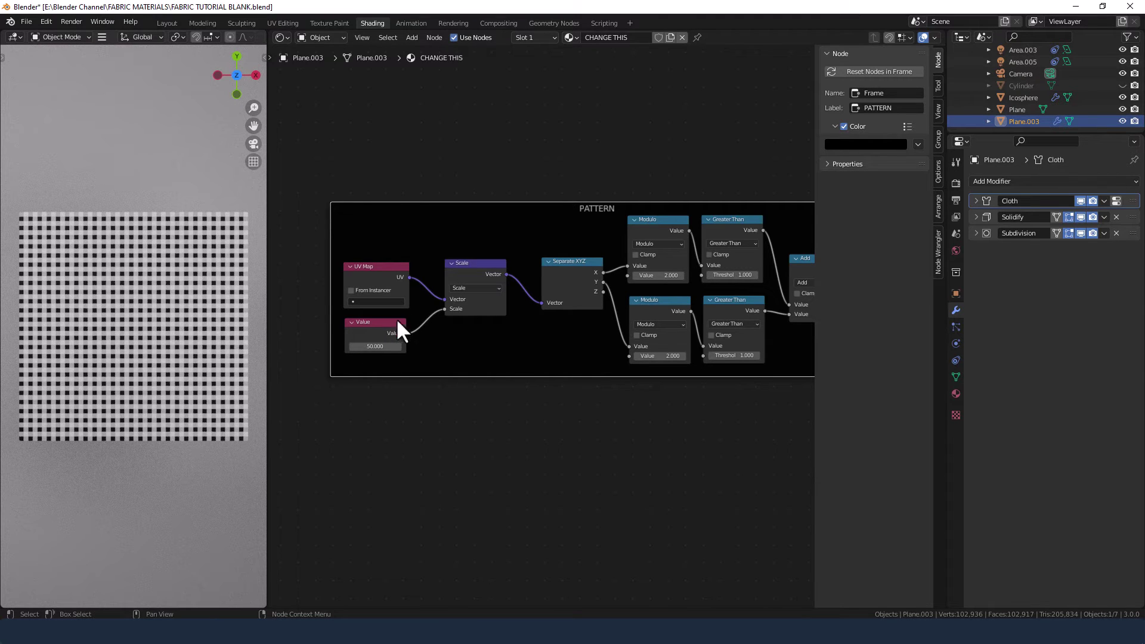
pyautogui.click(373, 346)
pyautogui.write('100')
pyautogui.press('Return')
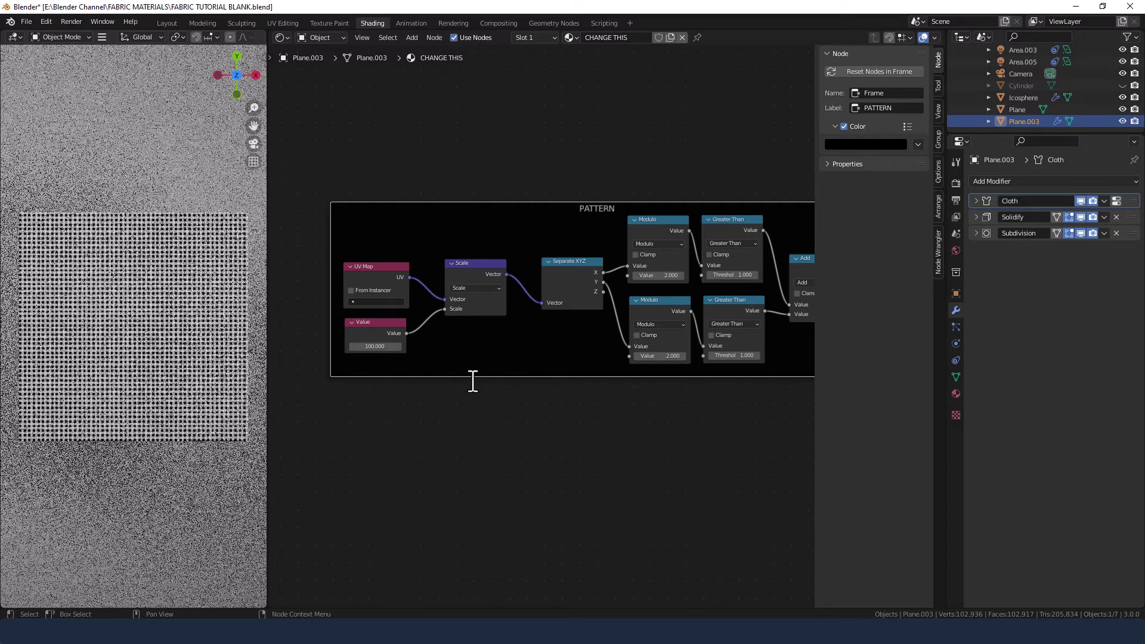
# Move the Principled BSDF and Material Output farther from the PATTERN frame to make room for more nodes.
pyautogui.moveTo(707, 414); pyautogui.dragTo(537, 391, button='middle')
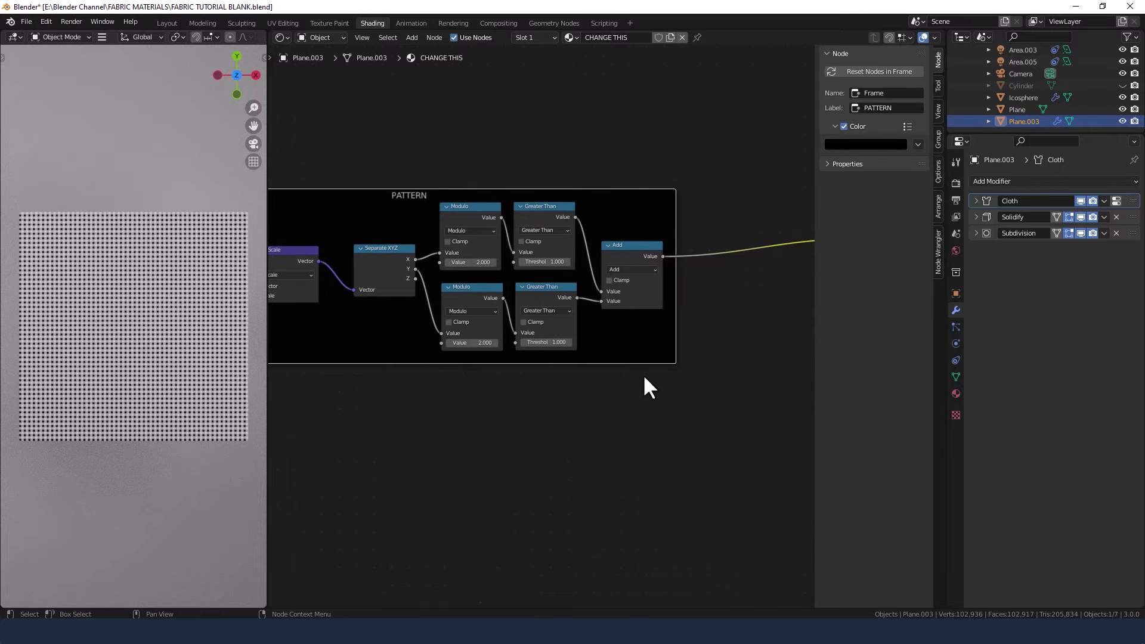
pyautogui.moveTo(649, 388); pyautogui.dragTo(517, 380, button='middle')
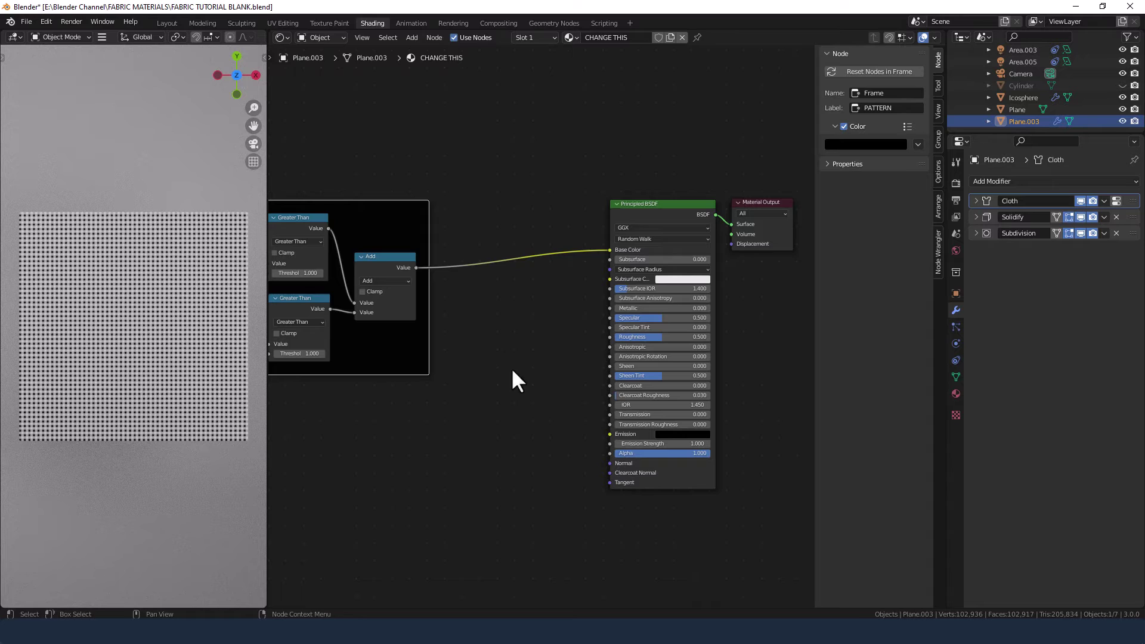
pyautogui.moveTo(615, 120); pyautogui.dragTo(799, 257)
pyautogui.moveTo(653, 203); pyautogui.dragTo(758, 216)
# Add an RGB node above the link between the Add node and the Principled BSDF.
pyautogui.moveTo(626, 230); pyautogui.dragTo(503, 222, button='middle')
pyautogui.click(502, 213)
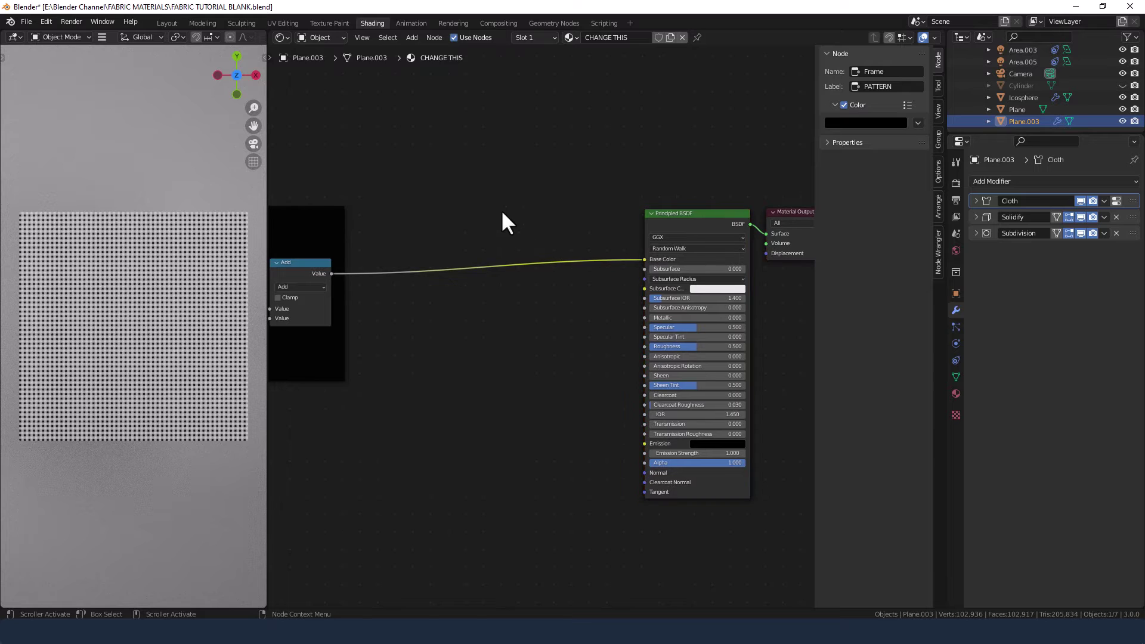
pyautogui.hotkey('shift', 'a')
pyautogui.click(488, 207)
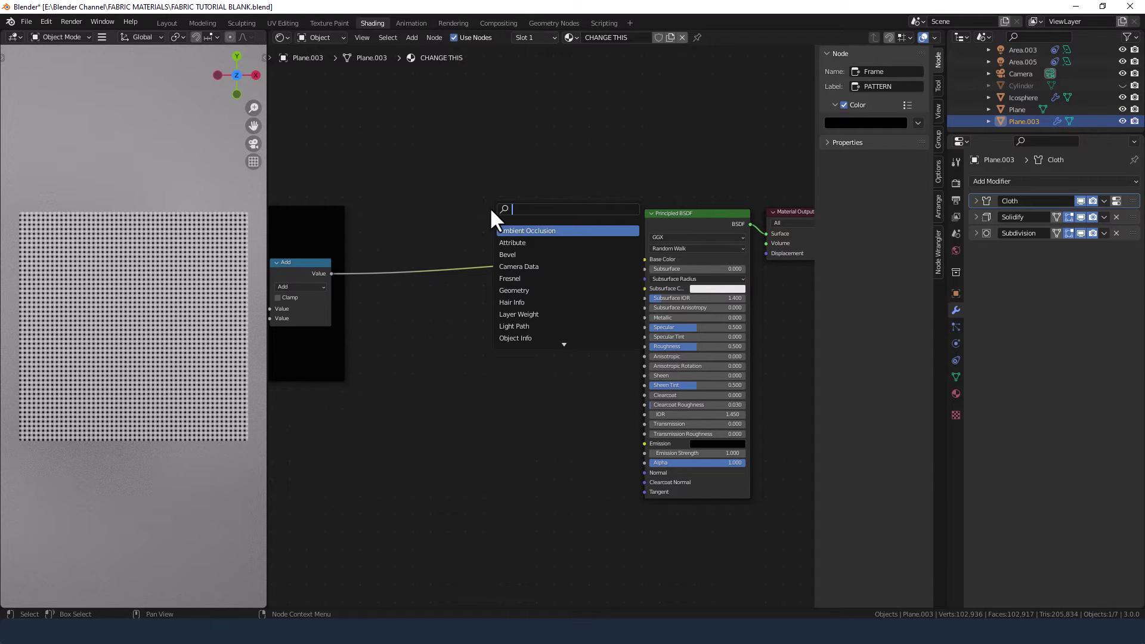
pyautogui.write('rgb')
pyautogui.press('Return')
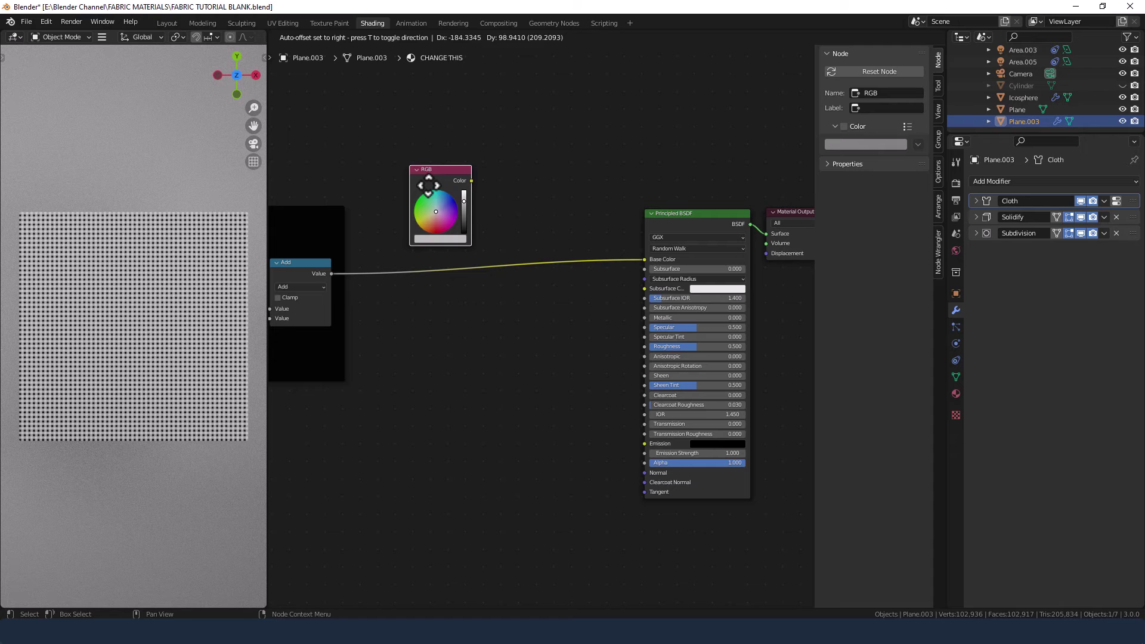
pyautogui.click(426, 183)
# Insert an Invert node into the link between the Add node and the Base Color, below the RGB node.
pyautogui.hotkey('shift', 'a')
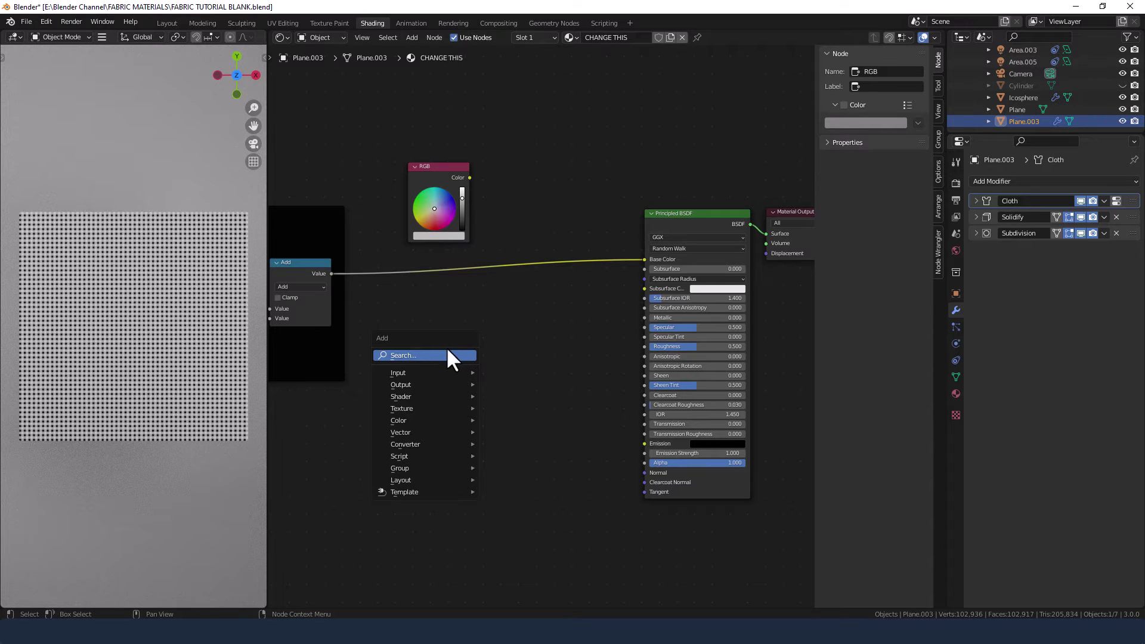
pyautogui.click(448, 355)
pyautogui.write('INVER')
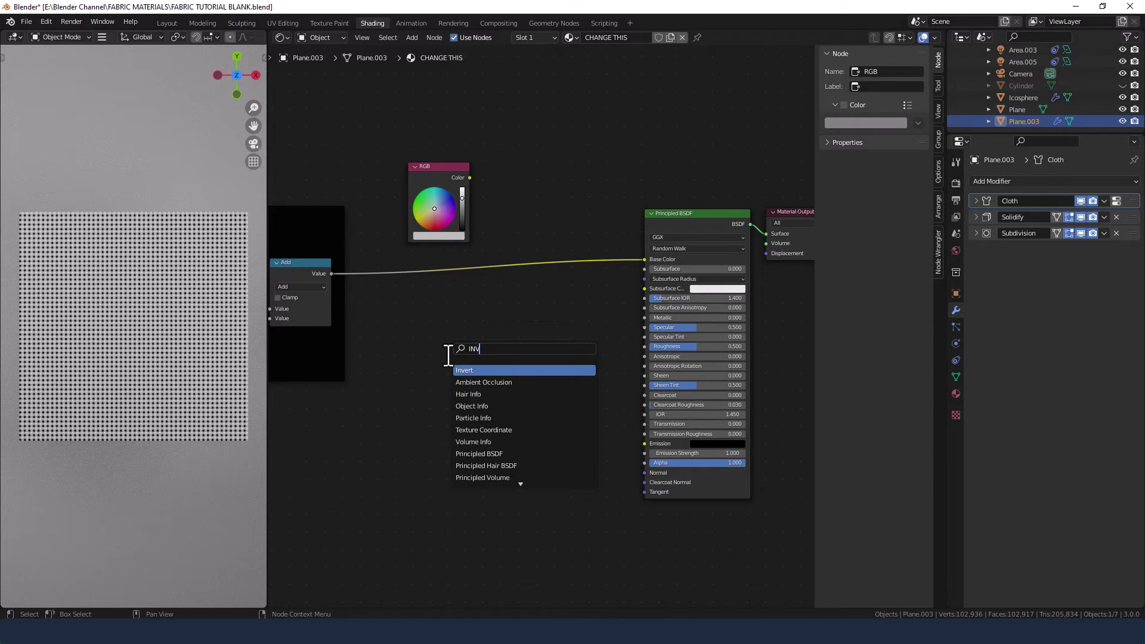
pyautogui.click(460, 370)
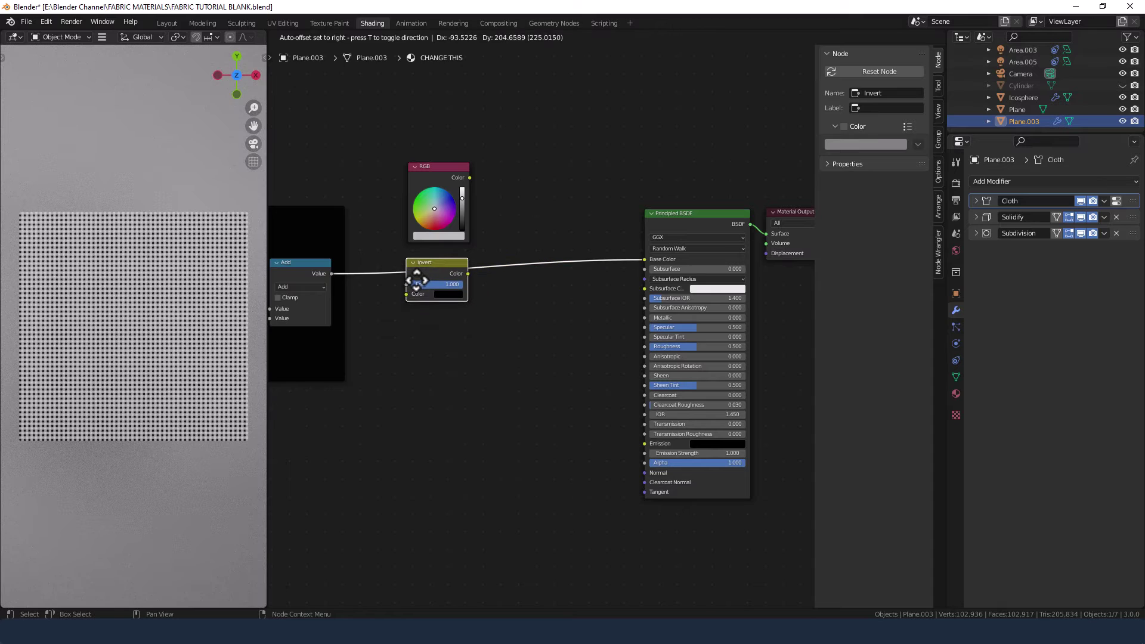
pyautogui.click(417, 277)
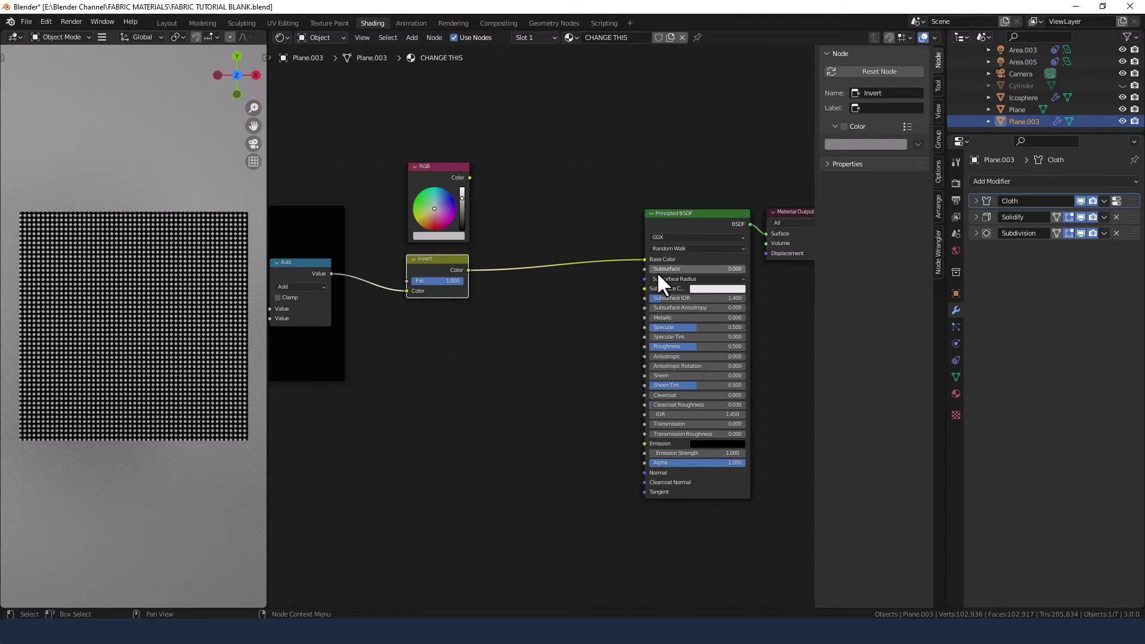
# Insert a MixRGB node between Invert and Principled BSDF, feeding RGB into Color1 and Invert into Color2.
pyautogui.click(494, 322)
pyautogui.hotkey('shift', 'a')
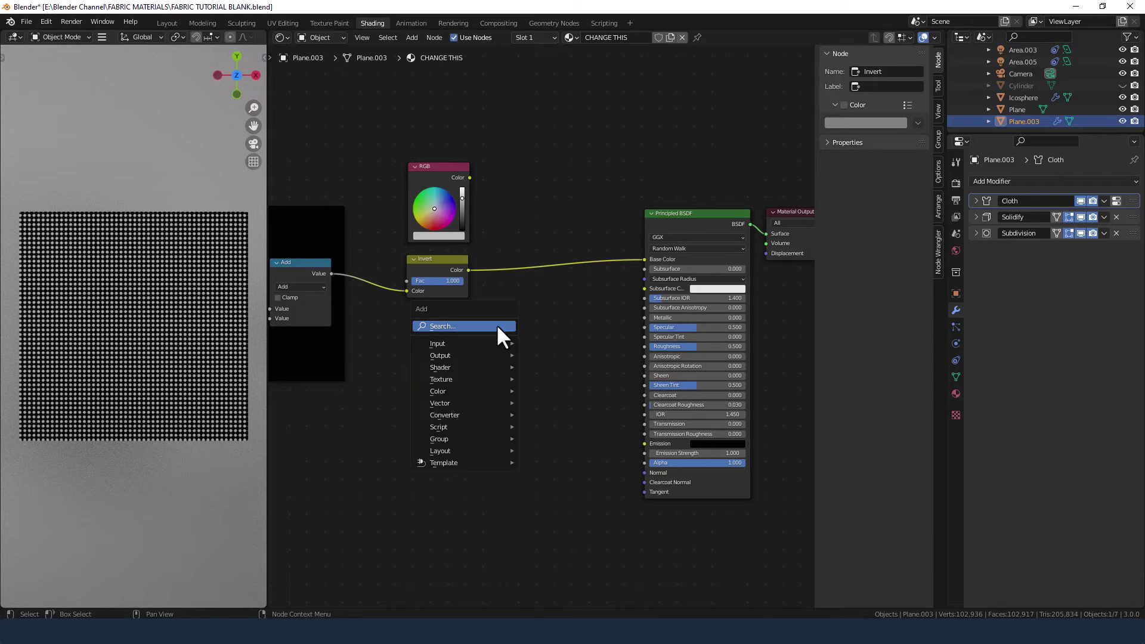
pyautogui.click(496, 326)
pyautogui.write('MI')
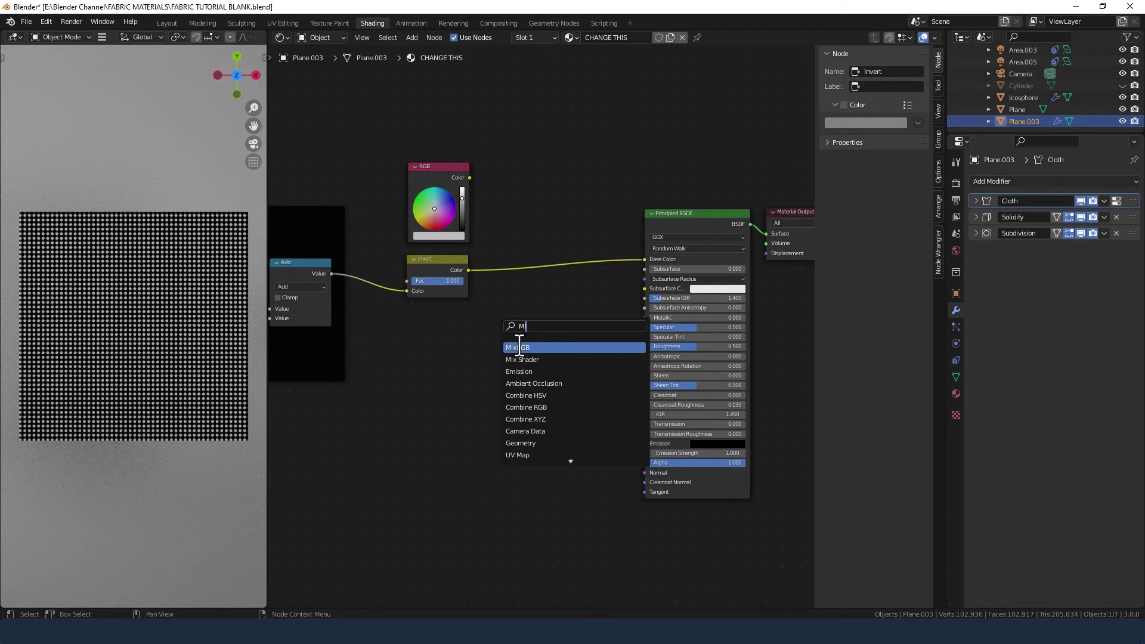
pyautogui.click(520, 347)
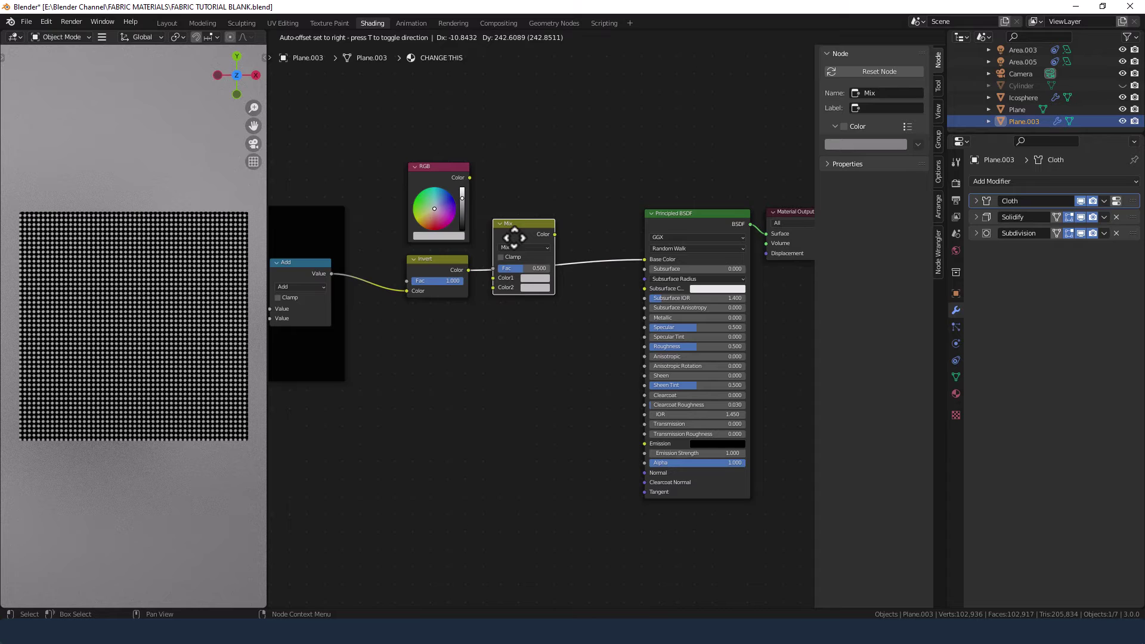
pyautogui.click(525, 239)
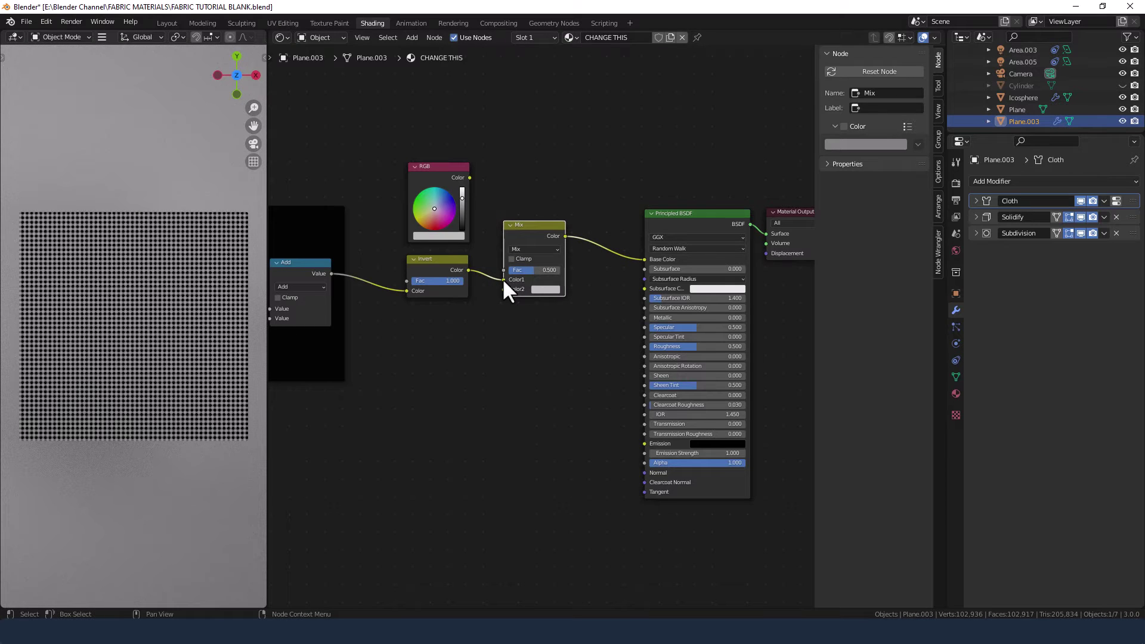
pyautogui.moveTo(502, 278); pyautogui.dragTo(503, 289)
pyautogui.moveTo(469, 178); pyautogui.dragTo(503, 278)
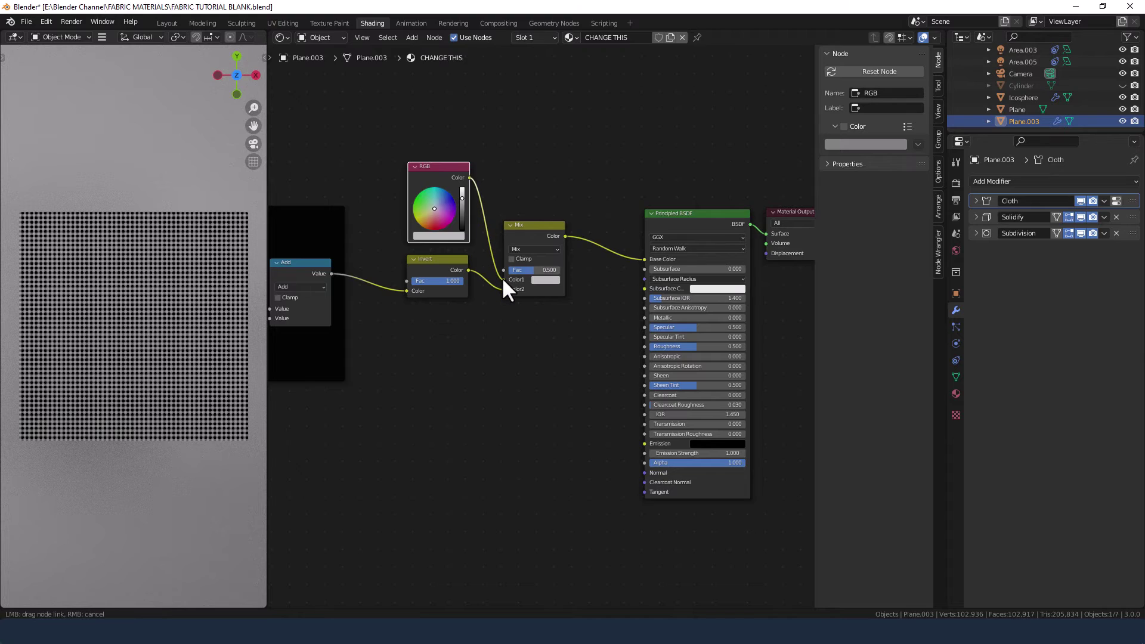
# Set the RGB node's color to red and the Mix node's blending mode to Add.
pyautogui.click(434, 235)
pyautogui.moveTo(434, 213); pyautogui.dragTo(476, 205)
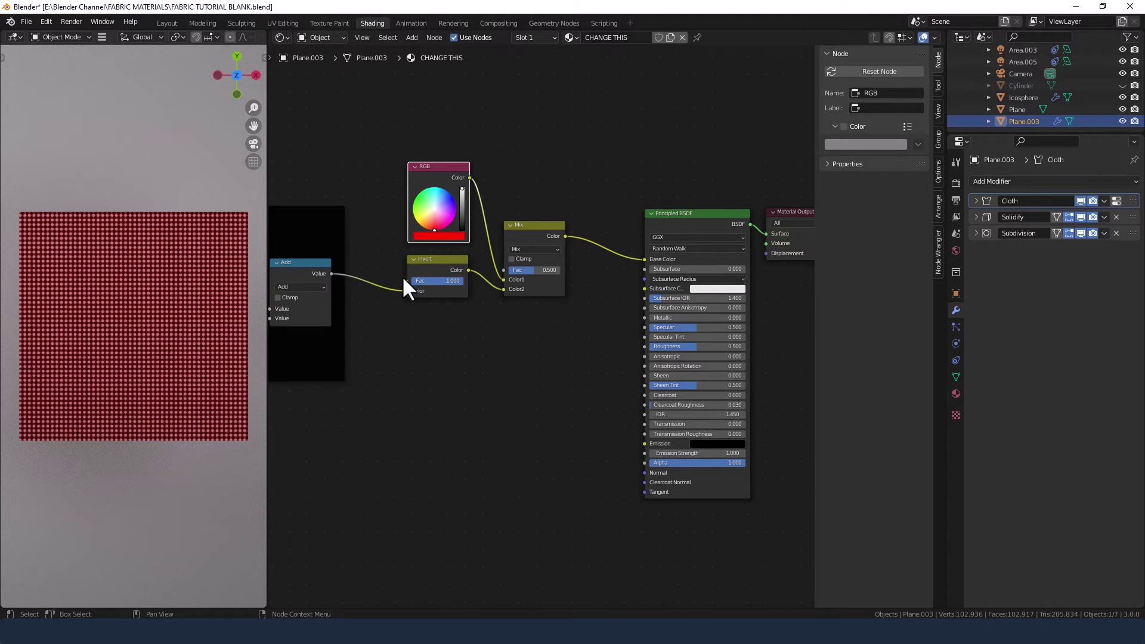
pyautogui.click(532, 250)
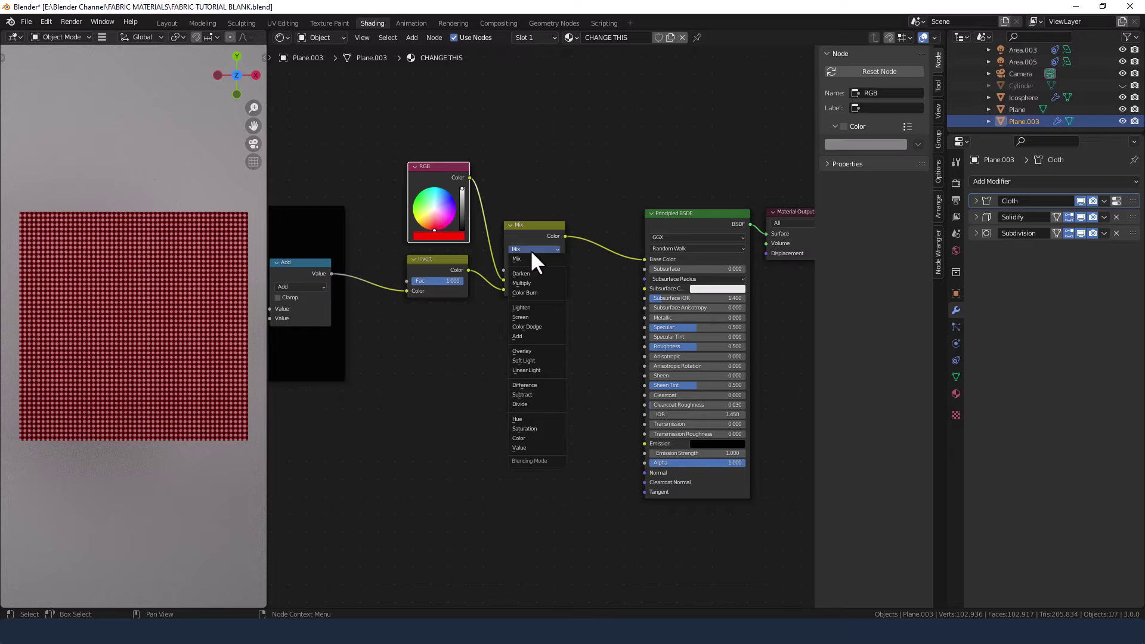
pyautogui.click(525, 337)
# Examine the red checked pattern on the cloth up close and from farther away, along with the material's node layout.
pyautogui.scroll(6, 159, 329)
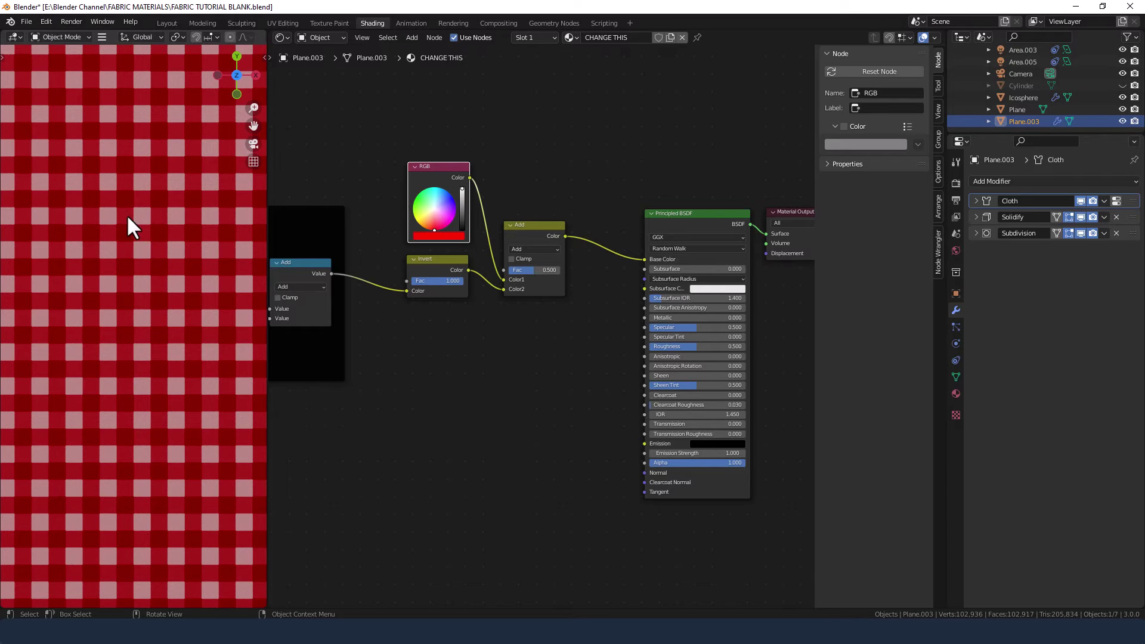
pyautogui.scroll(-6, 124, 228)
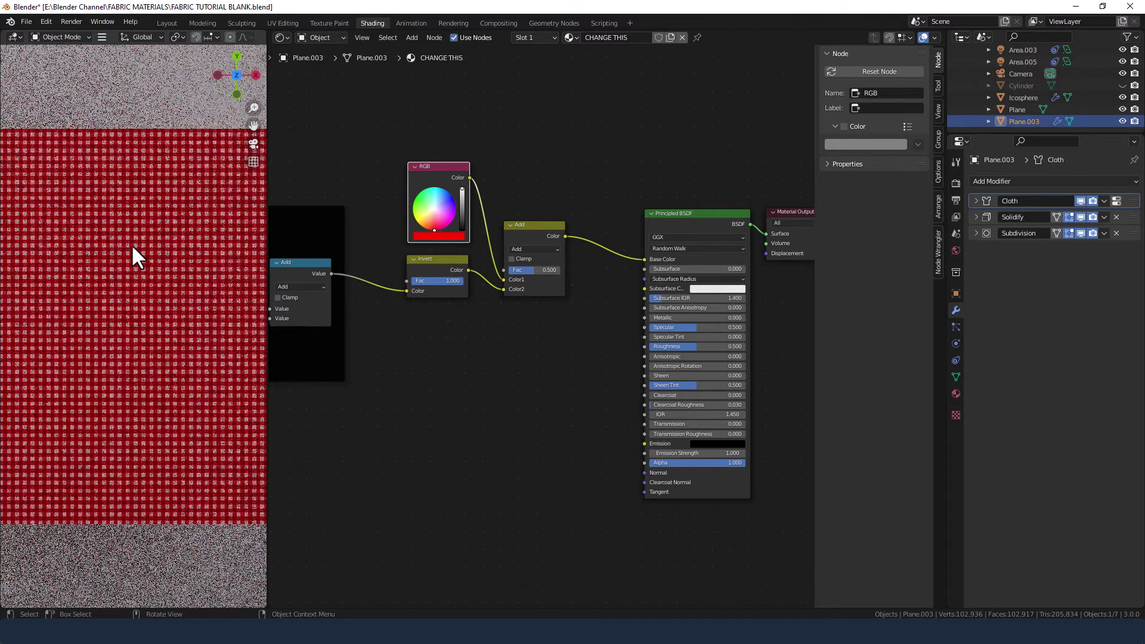
pyautogui.scroll(-1, 488, 368)
pyautogui.scroll(-2, 489, 363)
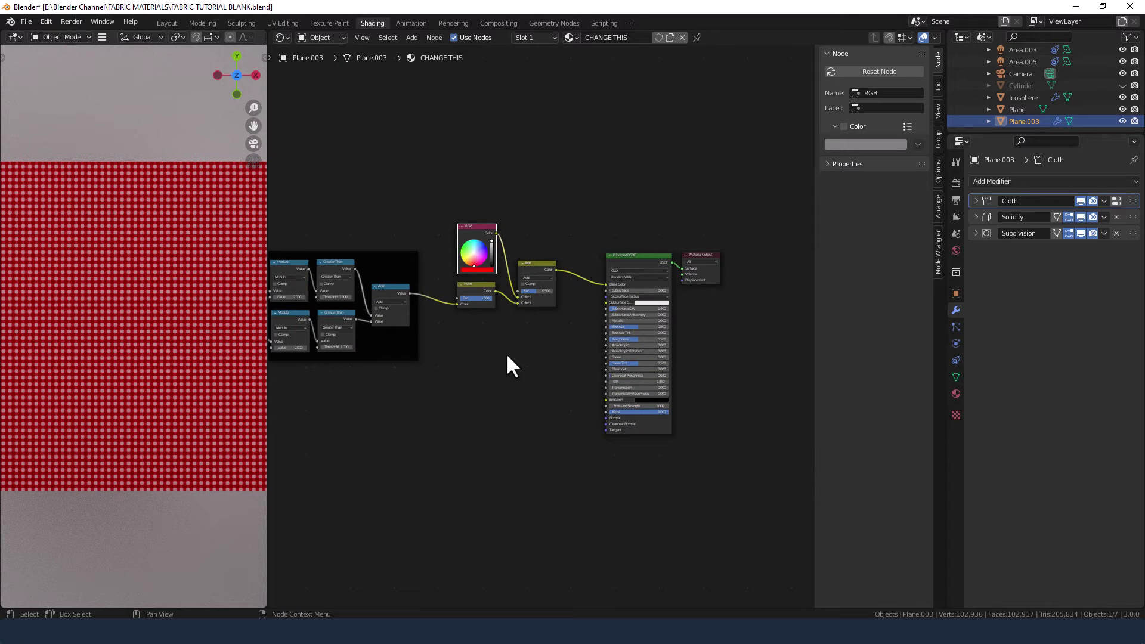
pyautogui.moveTo(506, 365); pyautogui.dragTo(460, 374, button='middle')
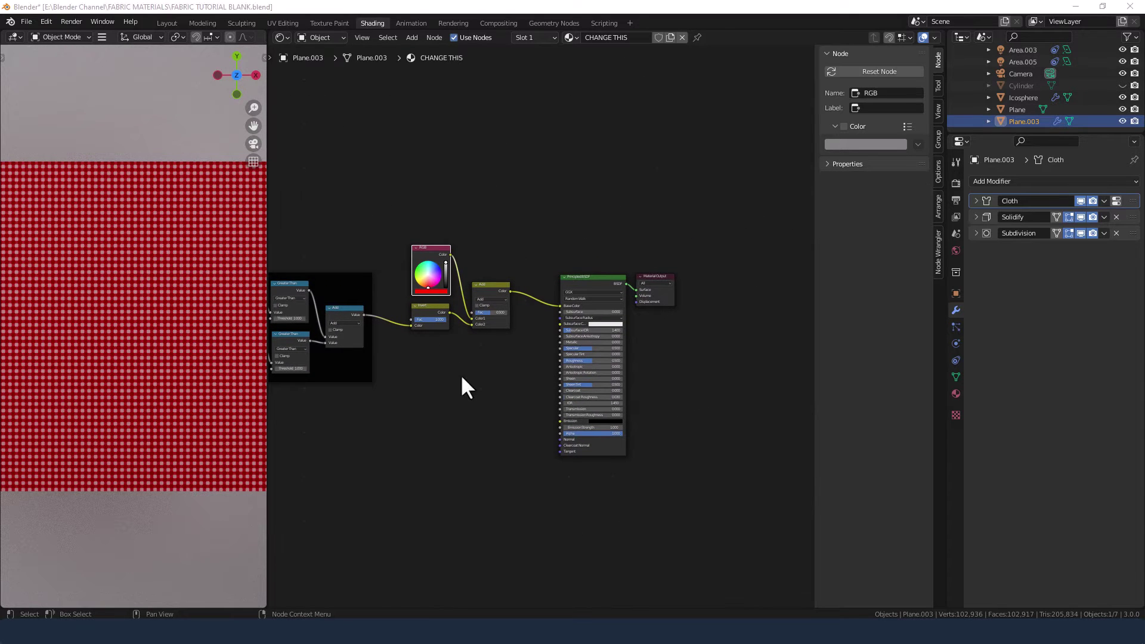
pyautogui.scroll(5, 494, 327)
pyautogui.scroll(5, 181, 343)
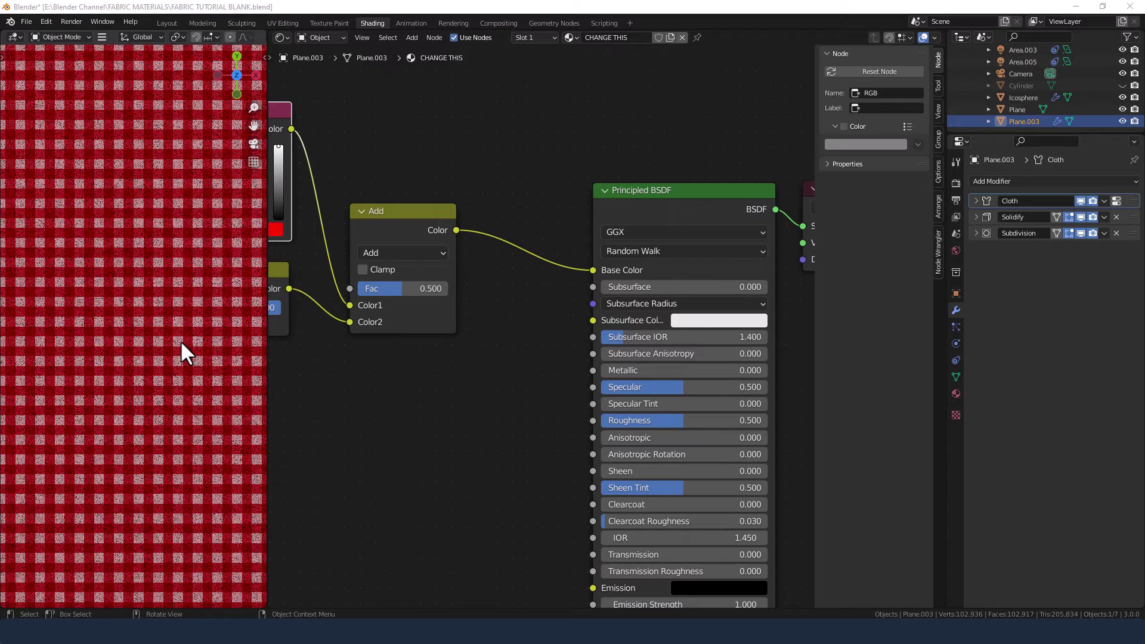
# Set the color Add node's factor to 0.35 and the Invert node's factor to 0.
pyautogui.doubleClick(413, 290)
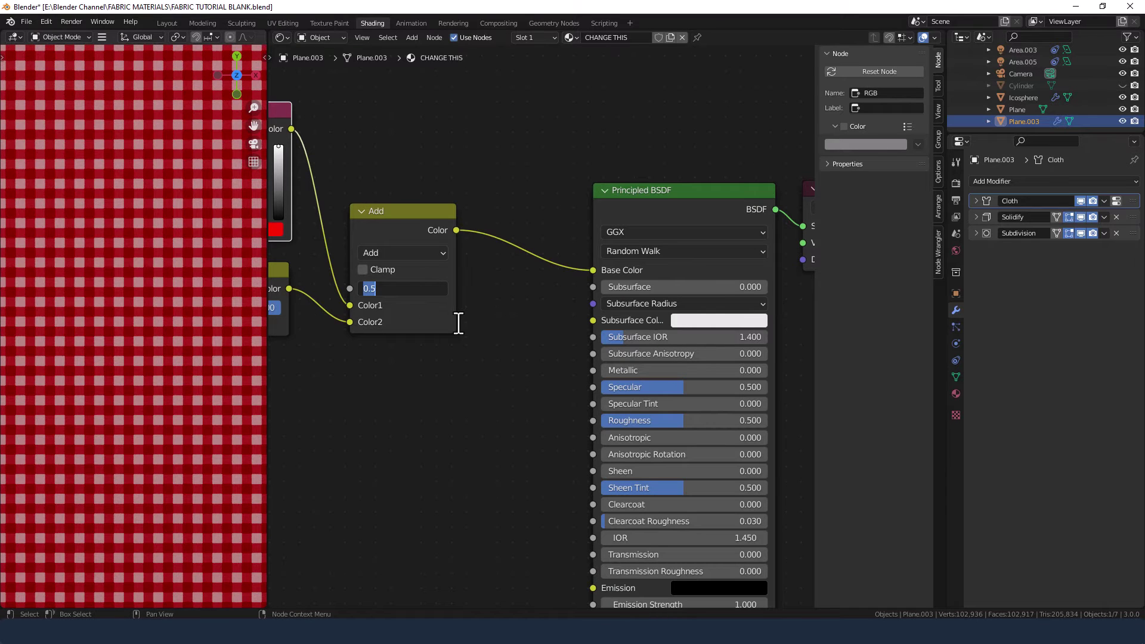
pyautogui.write('.35')
pyautogui.press('Return')
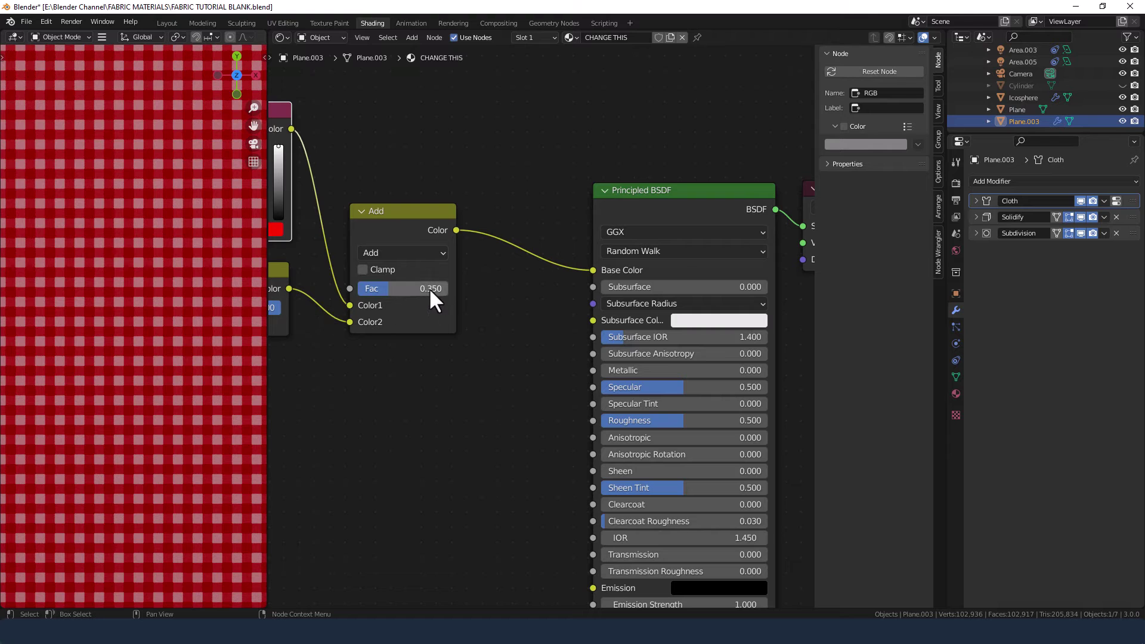
pyautogui.moveTo(409, 363); pyautogui.dragTo(558, 350, button='middle')
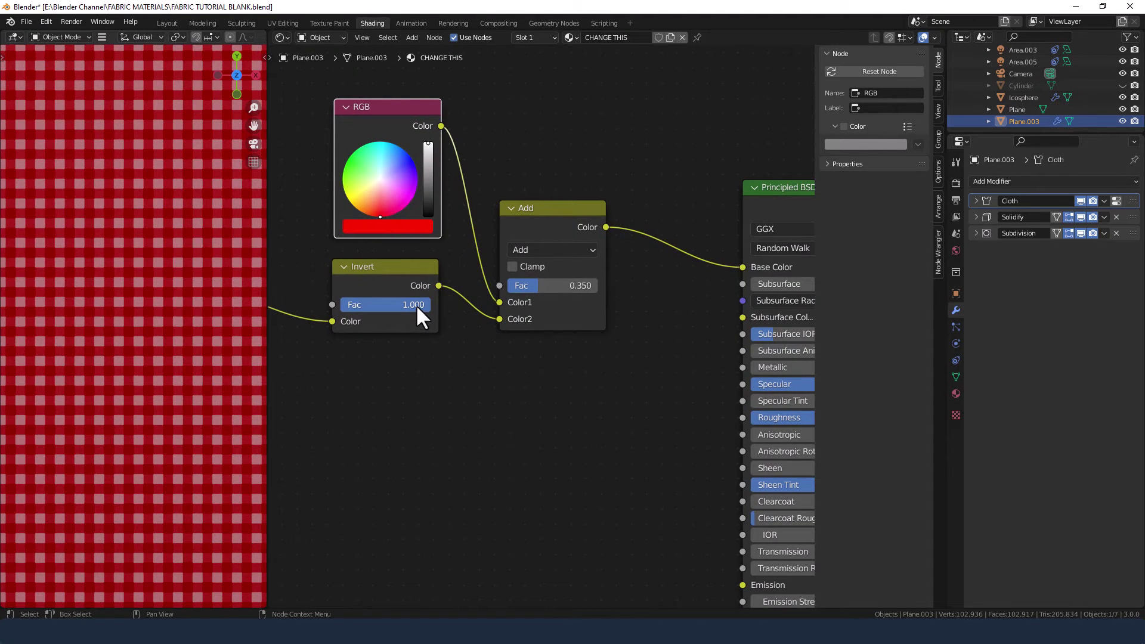
pyautogui.moveTo(416, 304); pyautogui.dragTo(337, 304)
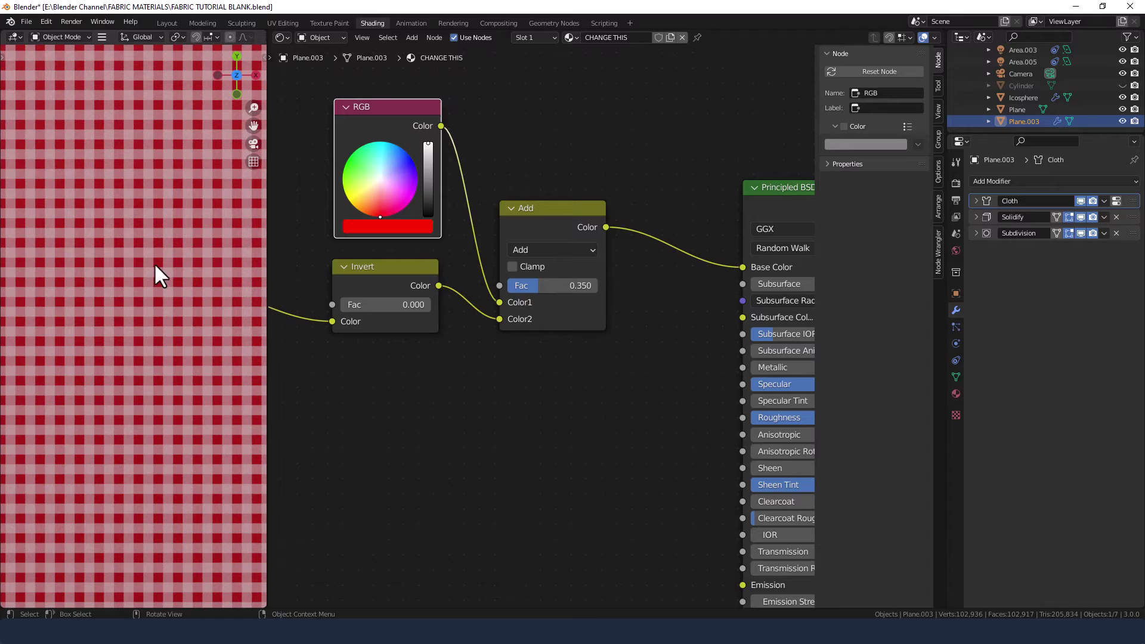
pyautogui.moveTo(381, 305); pyautogui.dragTo(357, 305)
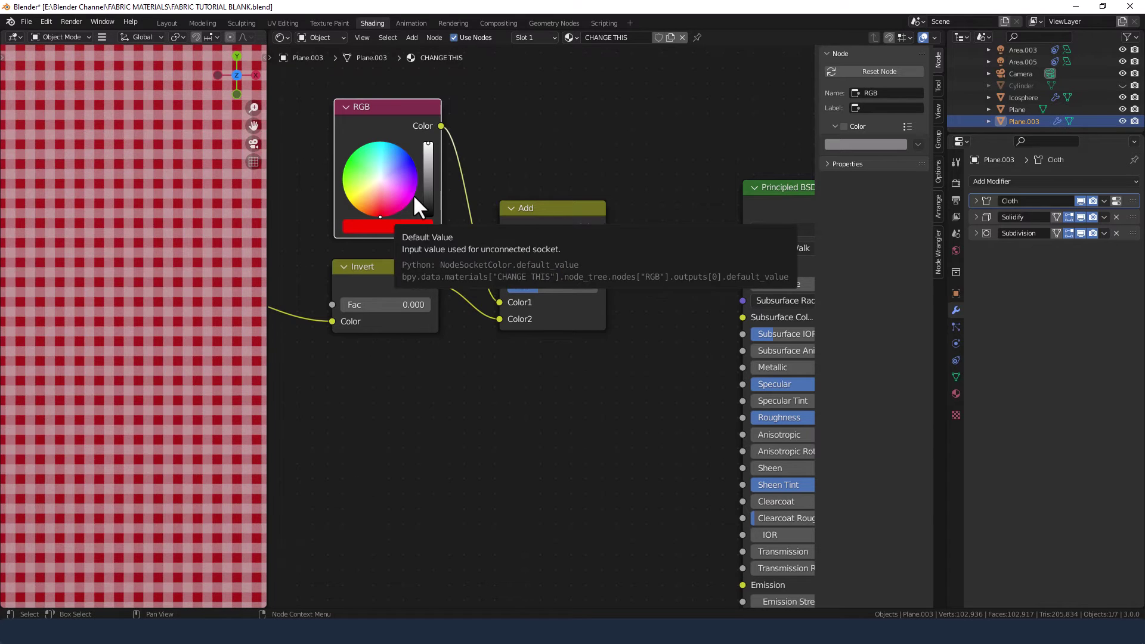
# Try a factor of 0.3 on the color Add node, and return it to 0.35.
pyautogui.moveTo(558, 286); pyautogui.dragTo(534, 284)
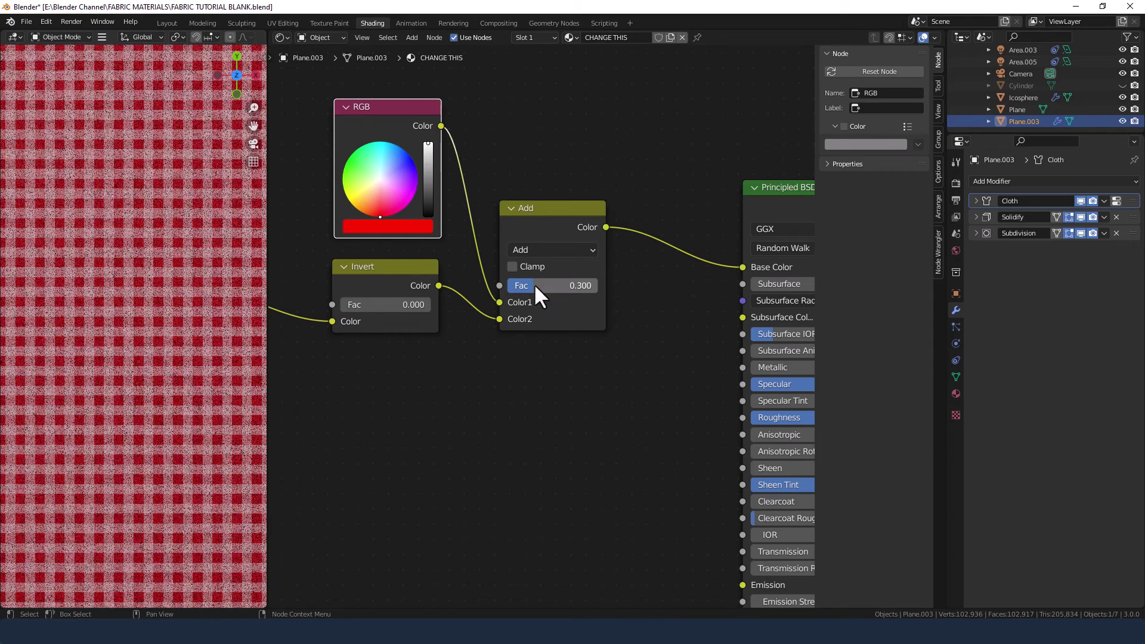
pyautogui.click(534, 285)
pyautogui.write('.35')
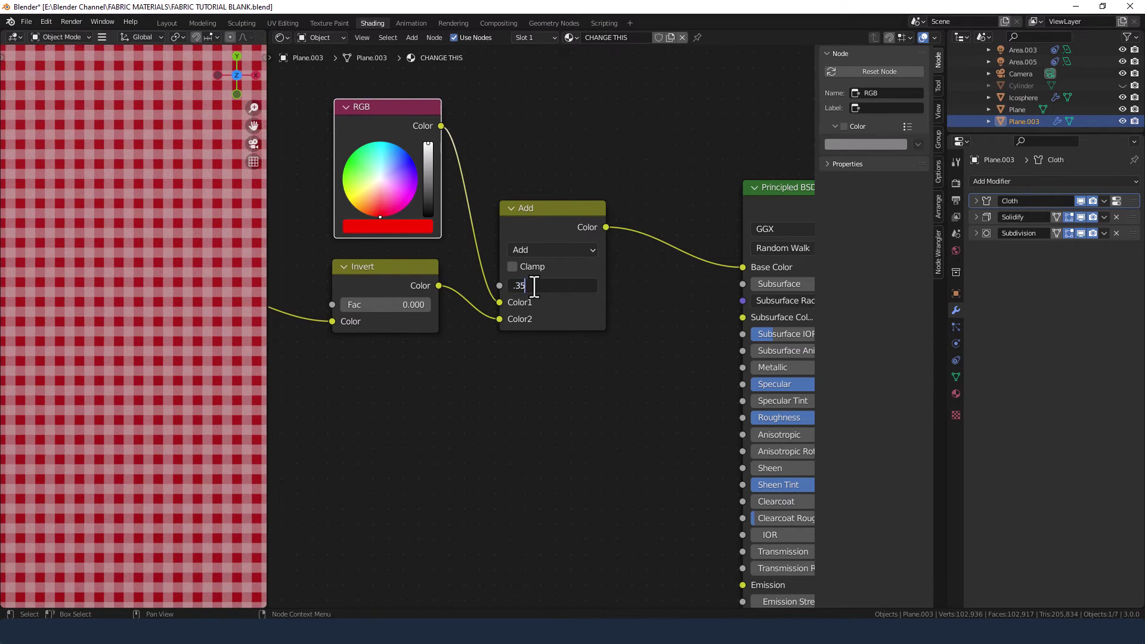
pyautogui.press('Return')
# Frame the RGB, Invert and color Add nodes together and label the frame COLOUR CONTROLS.
pyautogui.scroll(-3, 537, 328)
pyautogui.moveTo(447, 171); pyautogui.dragTo(571, 364)
pyautogui.click(931, 253)
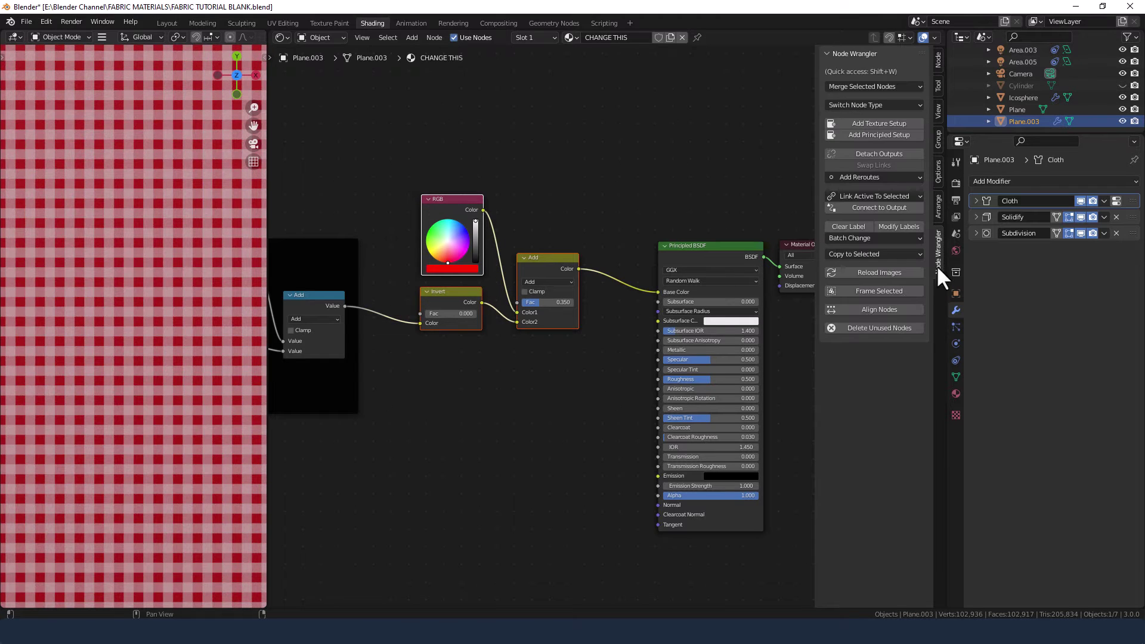
pyautogui.click(874, 290)
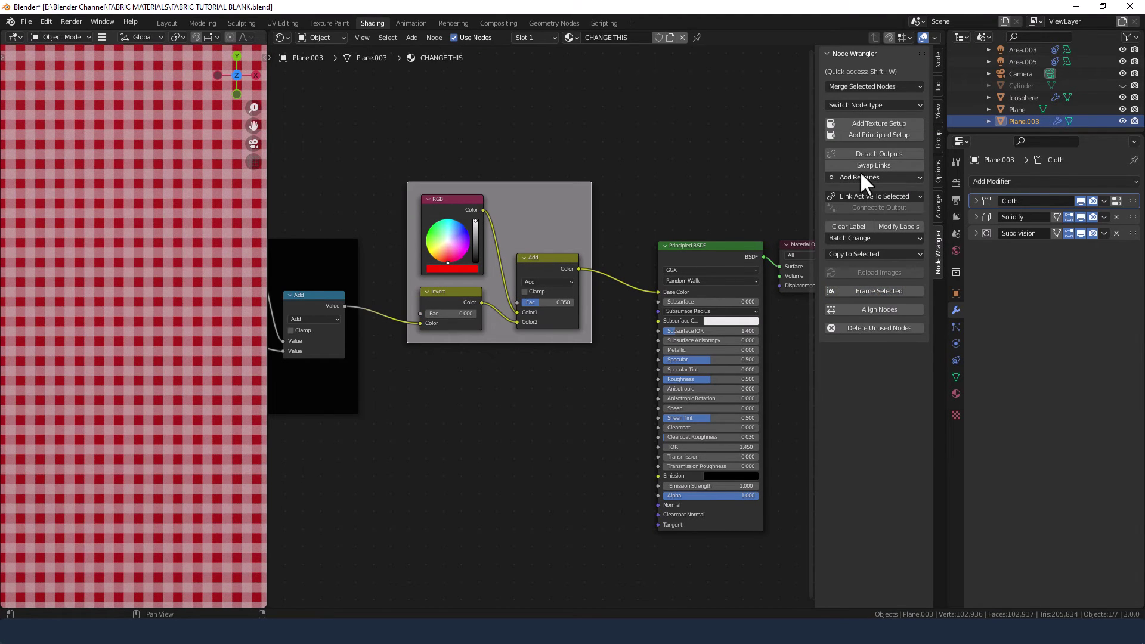
pyautogui.click(938, 60)
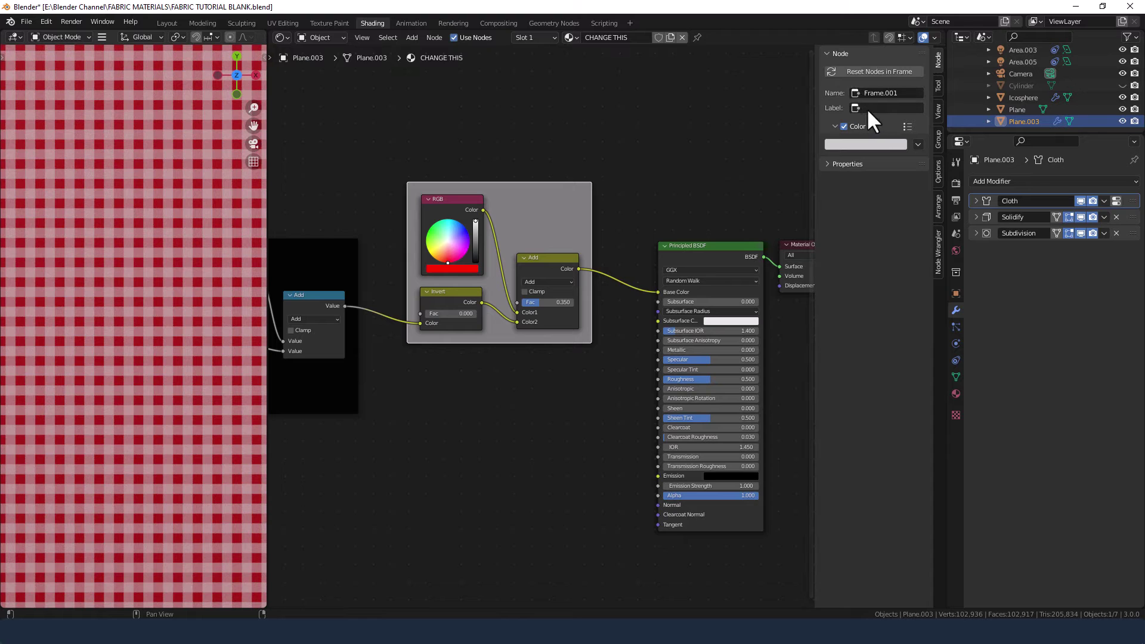
pyautogui.click(872, 108)
pyautogui.write('COLOUR CONTROLS')
pyautogui.press('Return')
# Color the COLOUR CONTROLS frame black and move it closer to the PATTERN frame.
pyautogui.click(868, 146)
pyautogui.moveTo(922, 174); pyautogui.dragTo(925, 243)
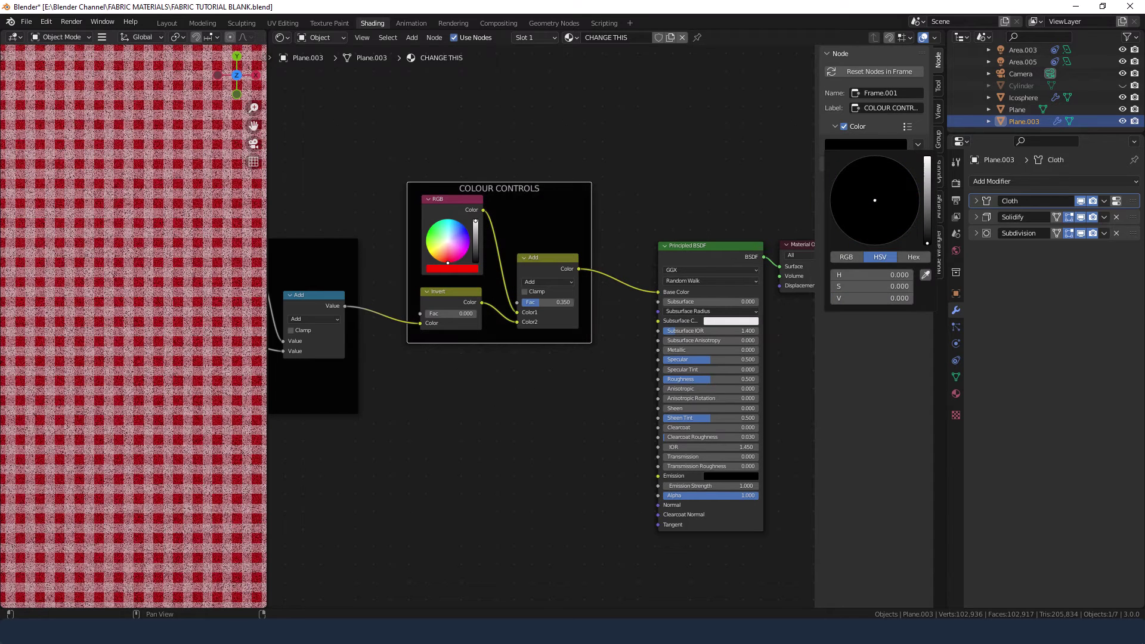
pyautogui.moveTo(531, 191); pyautogui.dragTo(505, 253)
# Add a Noise Texture node in the empty space below the PATTERN frame.
pyautogui.scroll(-1, 482, 439)
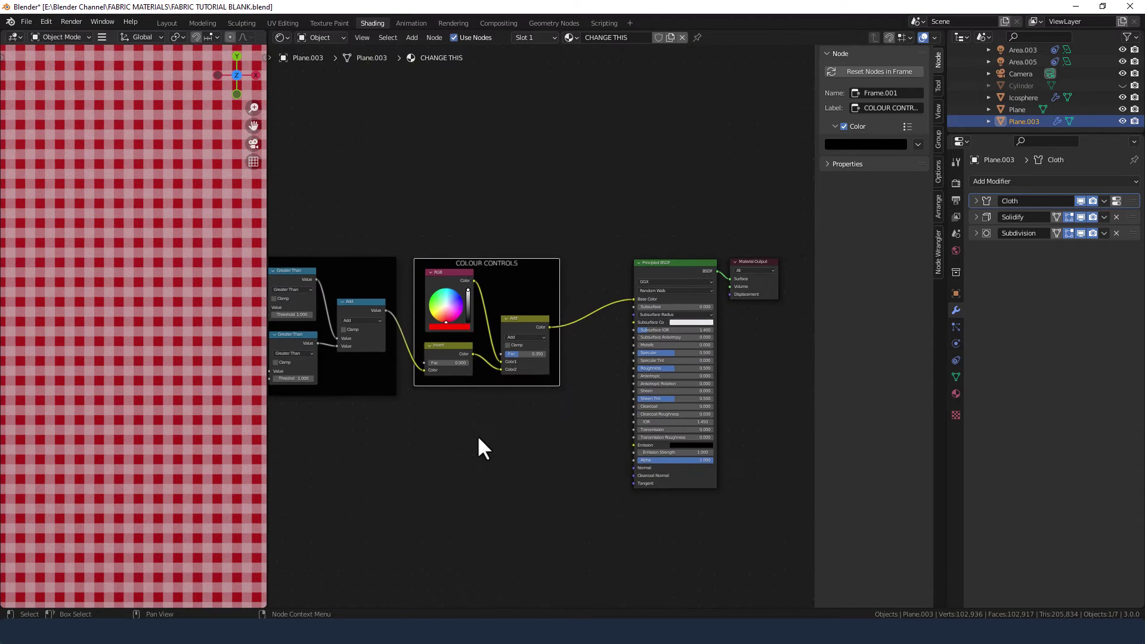
pyautogui.moveTo(479, 438); pyautogui.dragTo(624, 350, button='middle')
pyautogui.scroll(1, 579, 352)
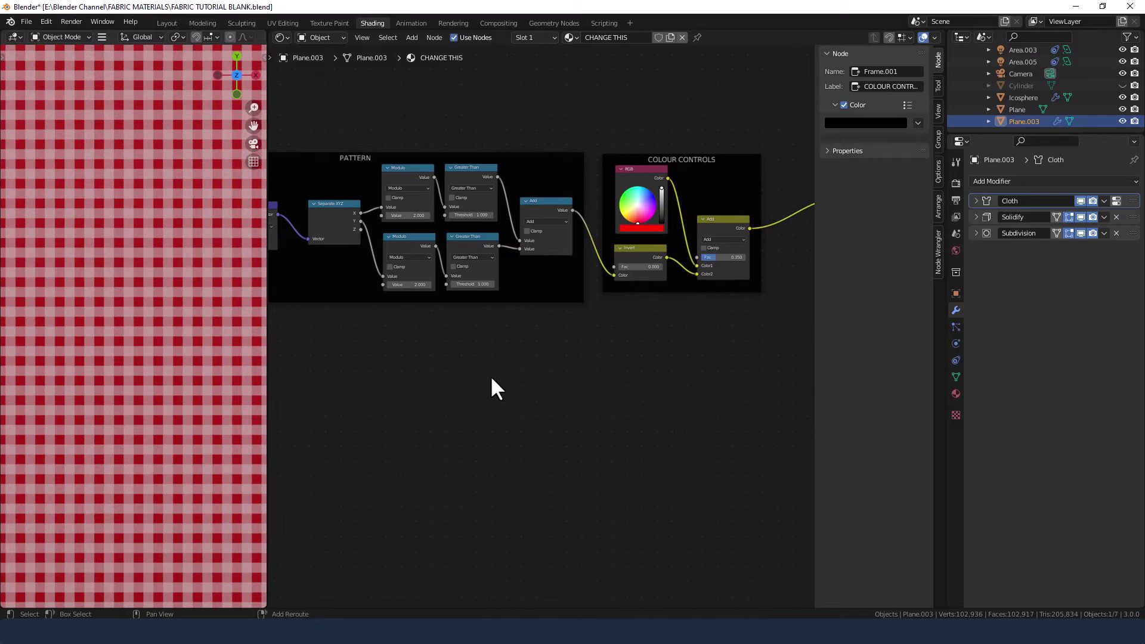
pyautogui.hotkey('shift', 'a')
pyautogui.write('TEXT')
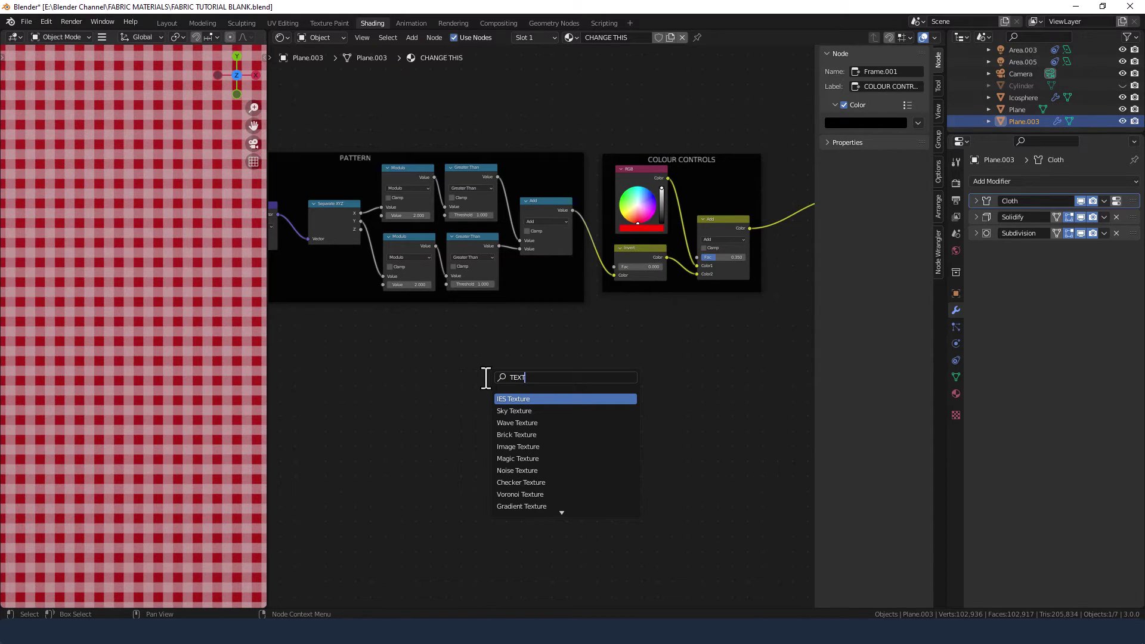
pyautogui.press('BackSpace')
pyautogui.press('BackSpace')
pyautogui.press('BackSpace')
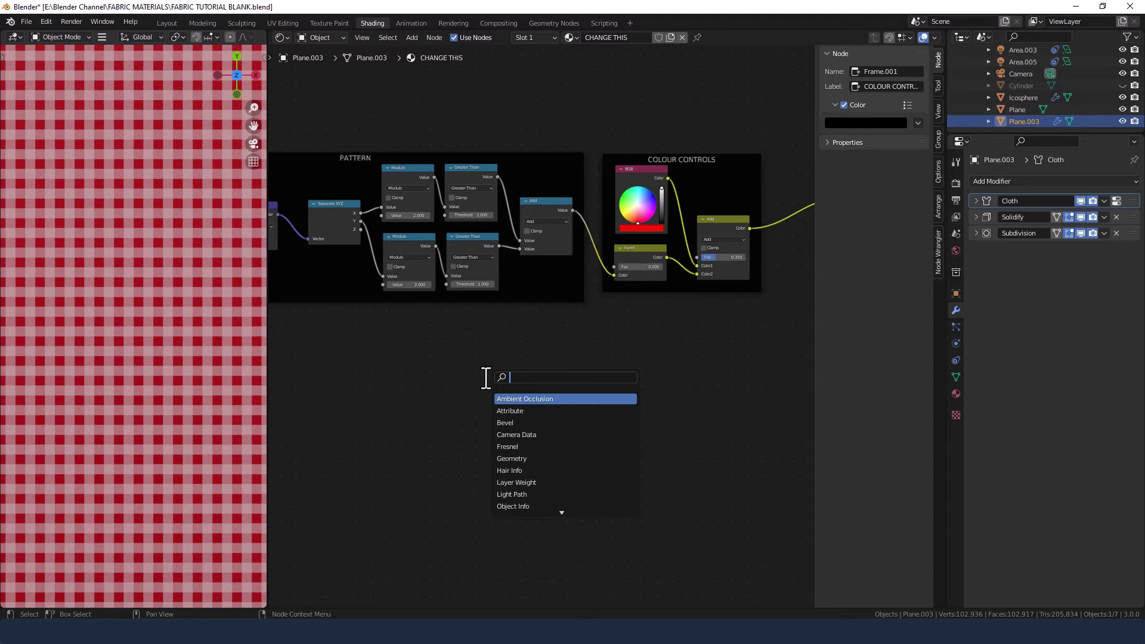
pyautogui.write('NOIS')
pyautogui.press('Down')
pyautogui.press('Return')
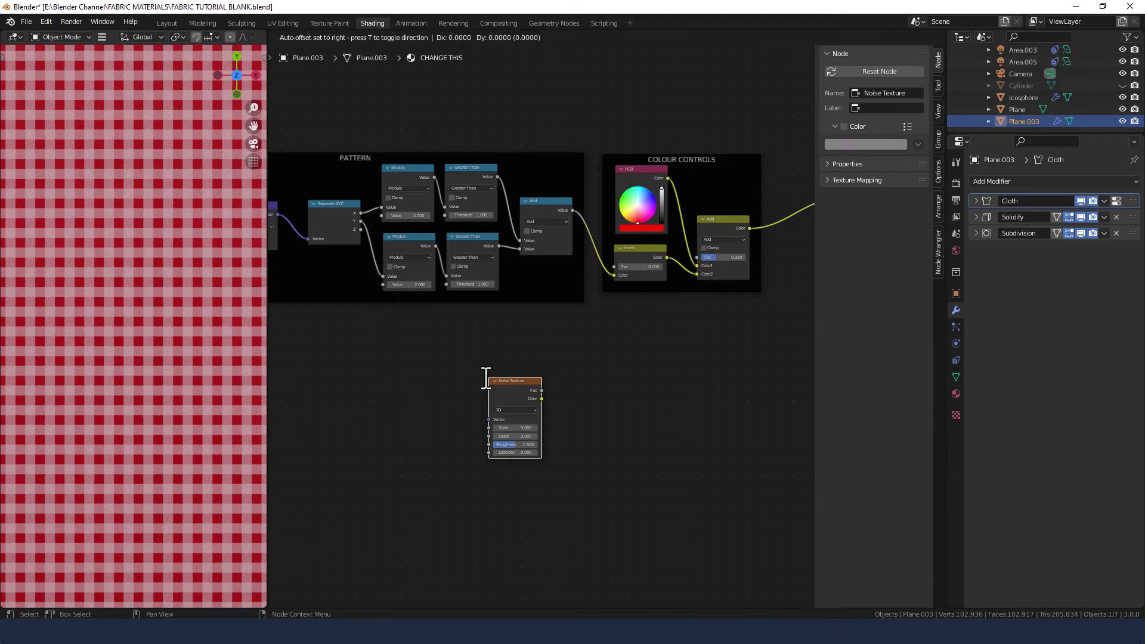
pyautogui.click(383, 352)
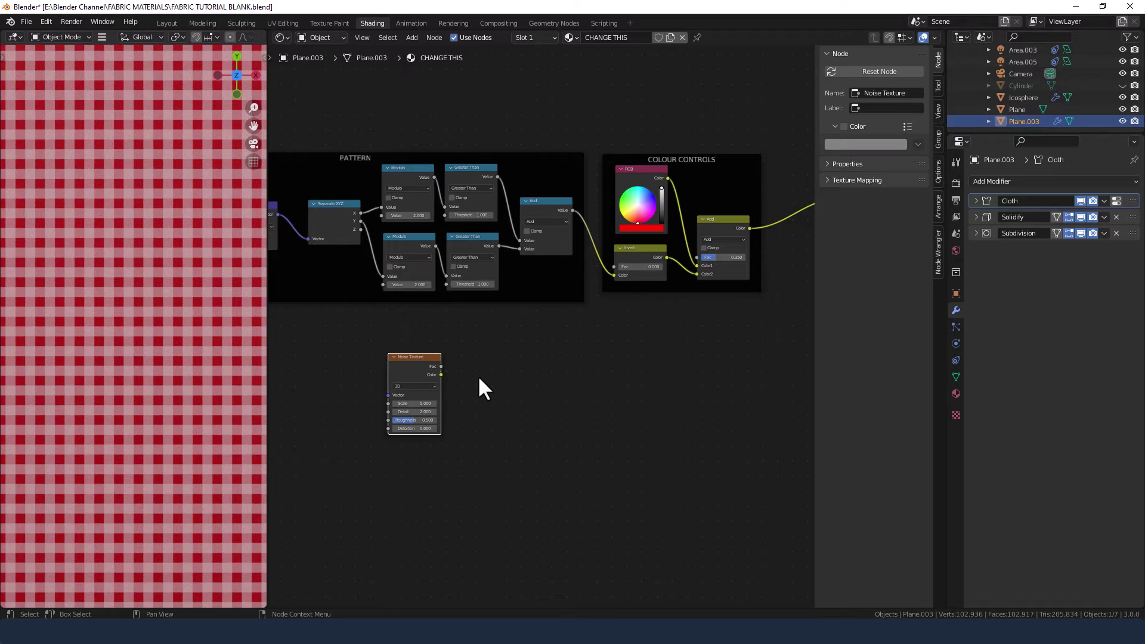
# Add a ColorRamp node just to the right of the Noise Texture node.
pyautogui.hotkey('shift', 'a')
pyautogui.click(477, 376)
pyautogui.write('COLO')
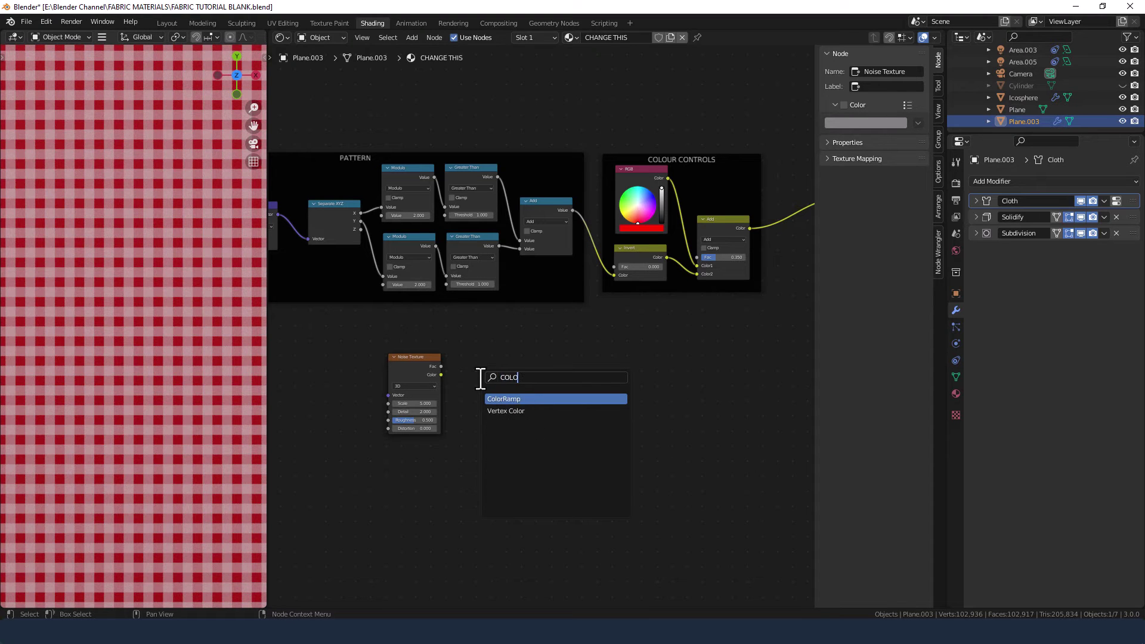
pyautogui.press('Return')
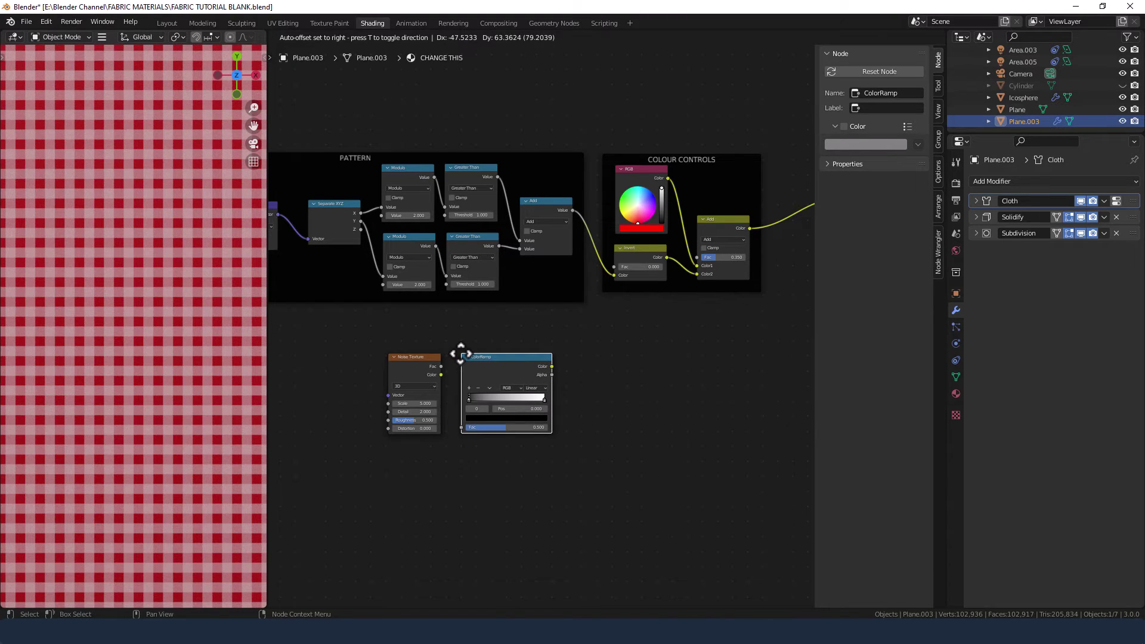
pyautogui.click(460, 358)
# Add a MixRGB node to the right of the ColorRamp.
pyautogui.click(546, 466)
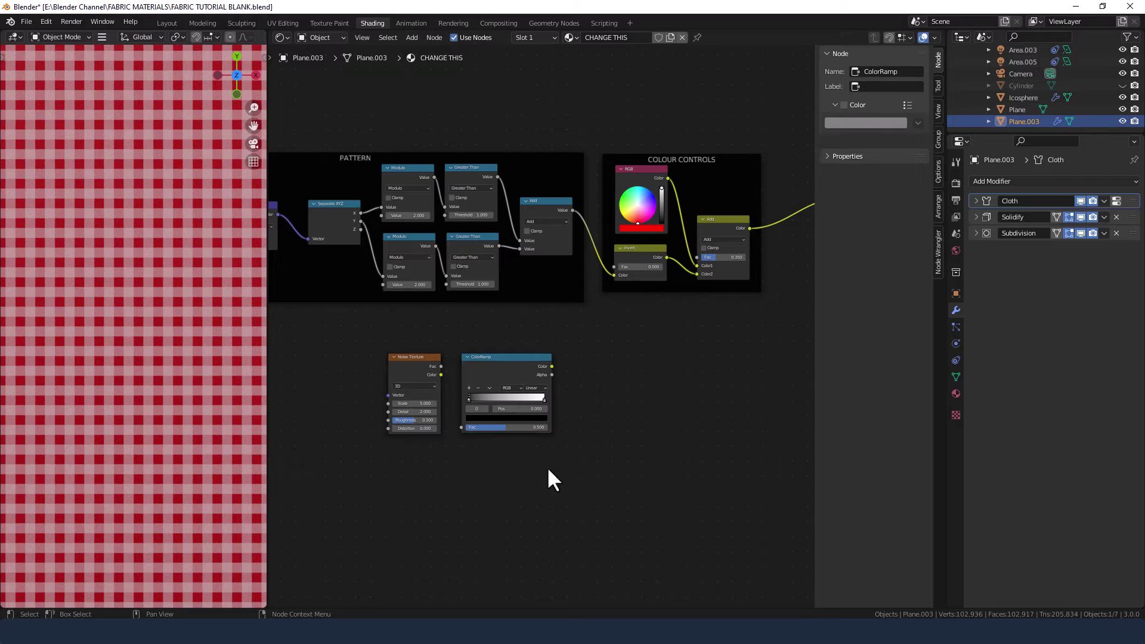
pyautogui.hotkey('shift', 'a')
pyautogui.click(545, 467)
pyautogui.write('MIX')
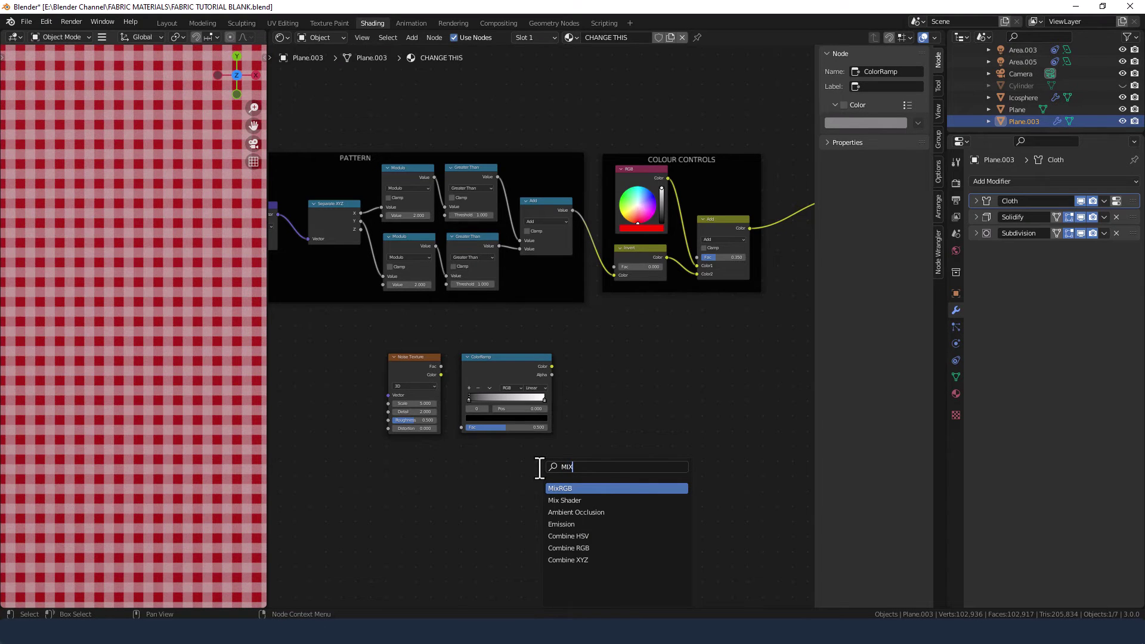
pyautogui.press('Return')
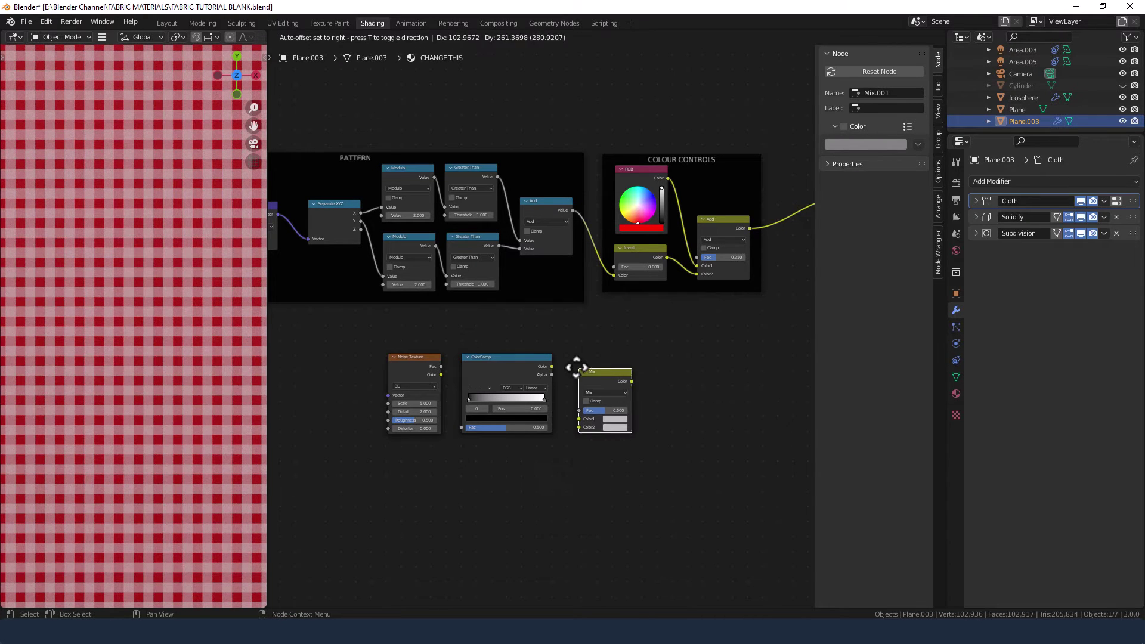
pyautogui.click(569, 356)
# Add a Bump node to the right of the new Mix node and connect its Normal output to the Principled BSDF's Normal input.
pyautogui.hotkey('shift', 'a')
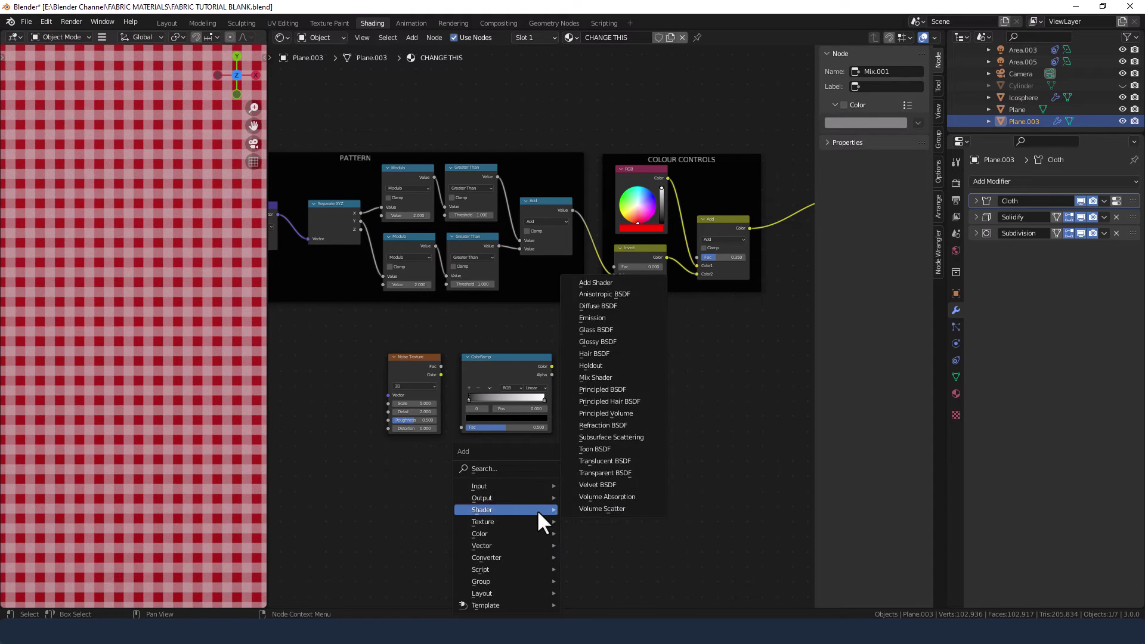
pyautogui.click(502, 471)
pyautogui.write('BUMP')
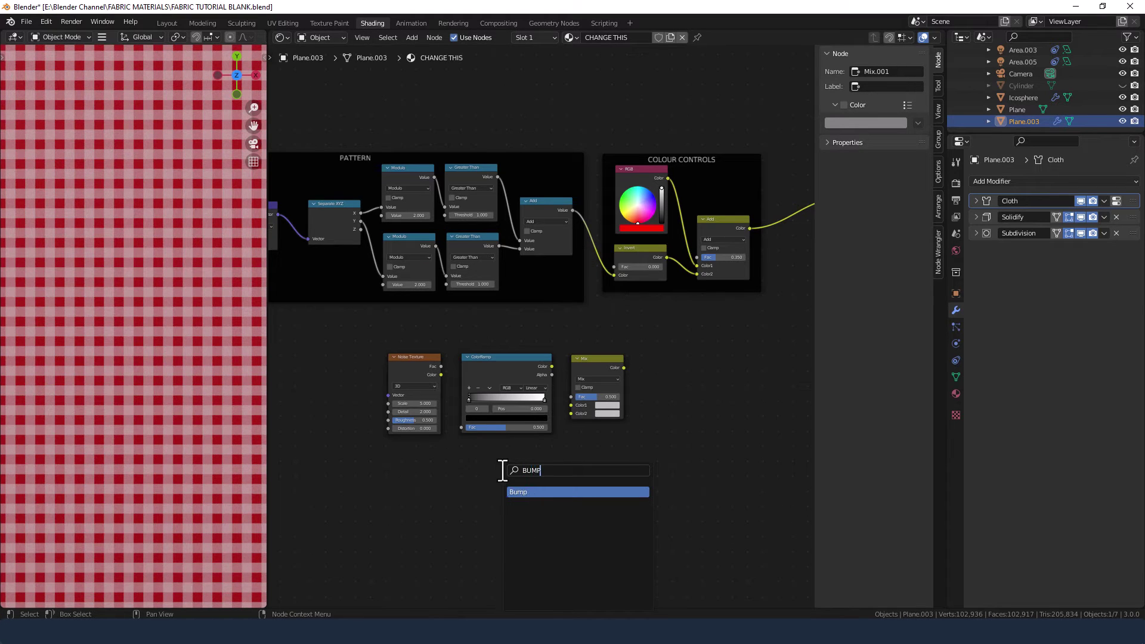
pyautogui.press('Return')
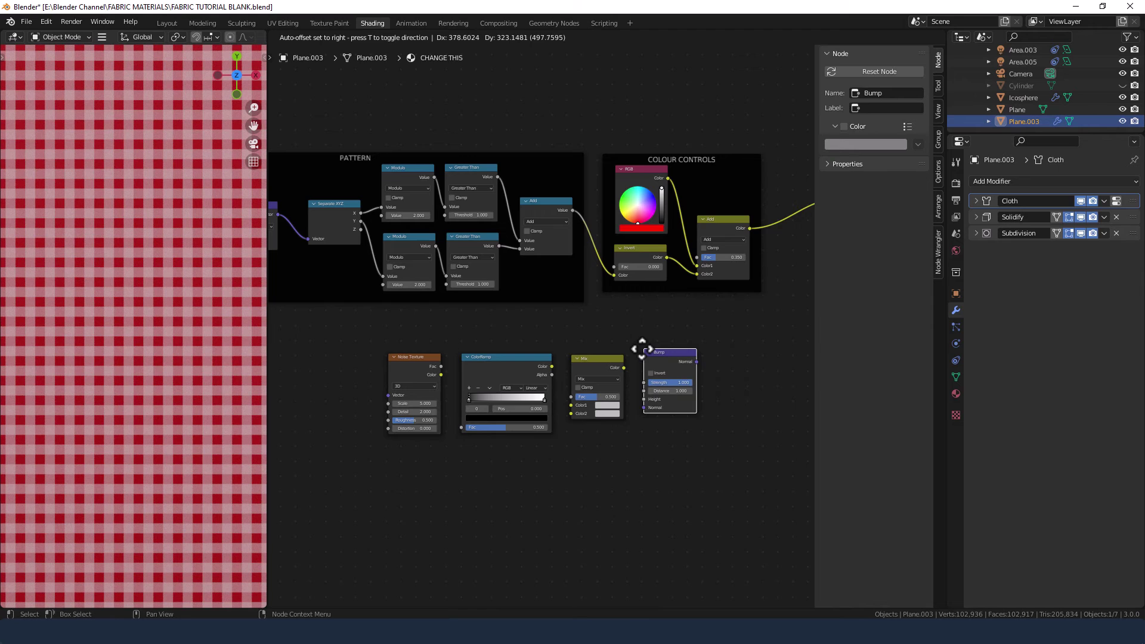
pyautogui.click(640, 353)
pyautogui.moveTo(769, 398); pyautogui.dragTo(618, 402, button='middle')
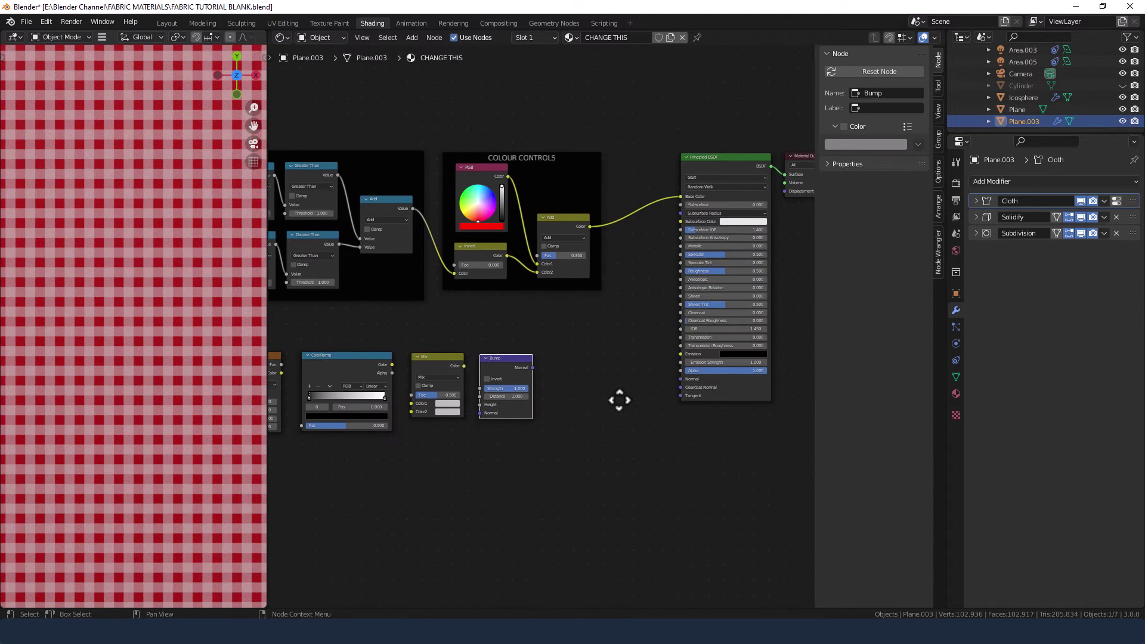
pyautogui.moveTo(531, 367); pyautogui.dragTo(669, 385)
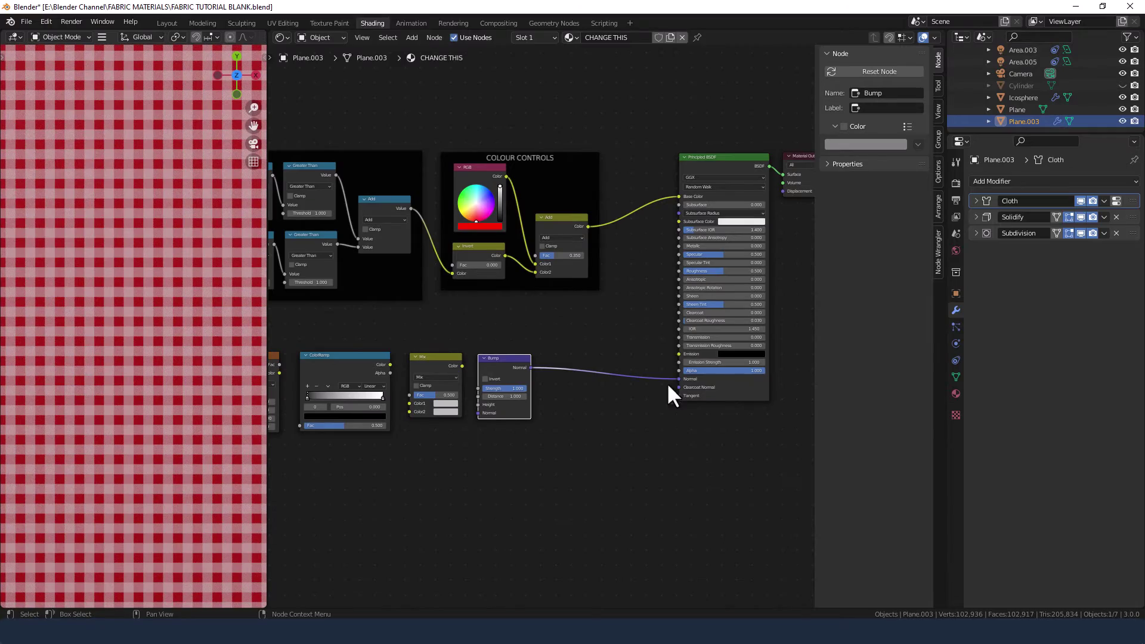
# Jump to the end of the animation and view the draped cloth through the camera.
pyautogui.scroll(-4, 135, 308)
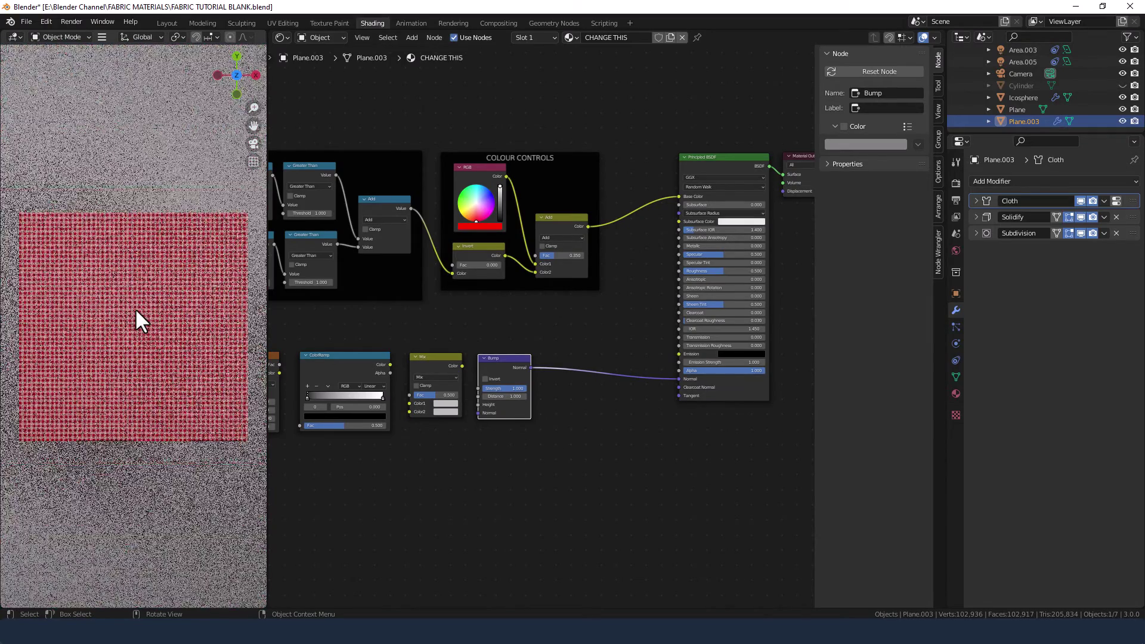
pyautogui.scroll(2, 135, 307)
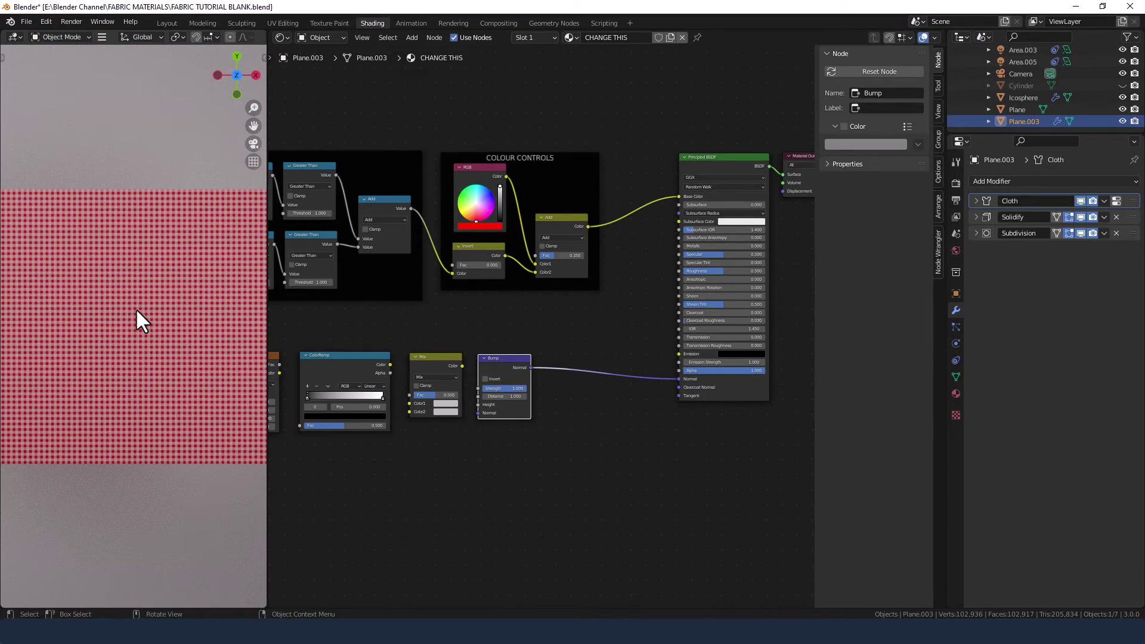
pyautogui.hotkey('shift', 'Right')
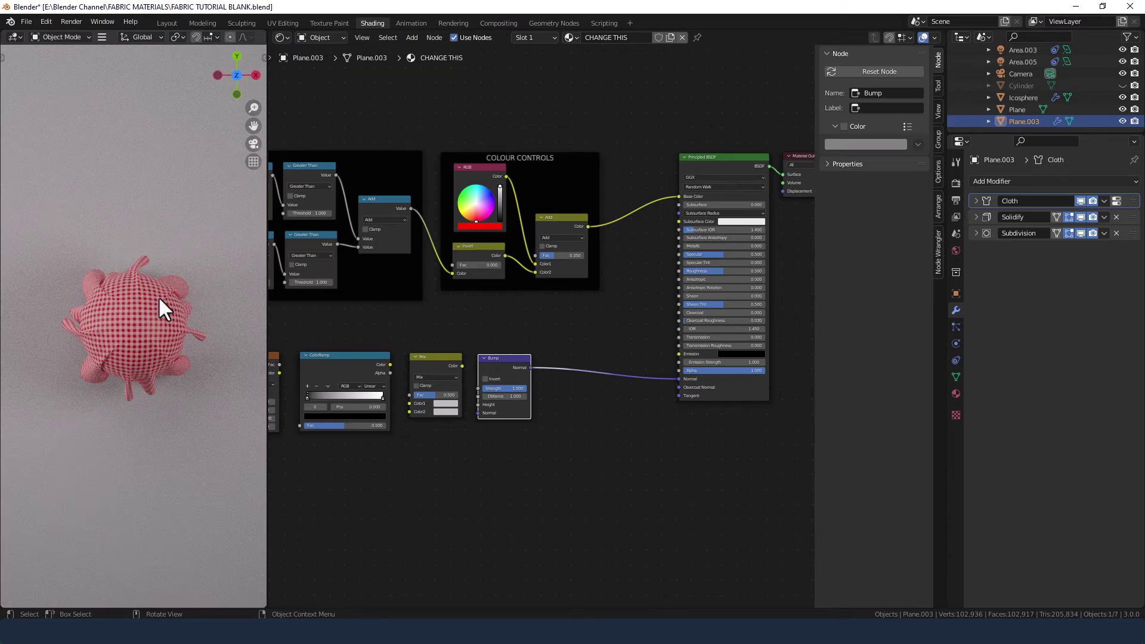
pyautogui.click(252, 145)
pyautogui.scroll(2, 181, 284)
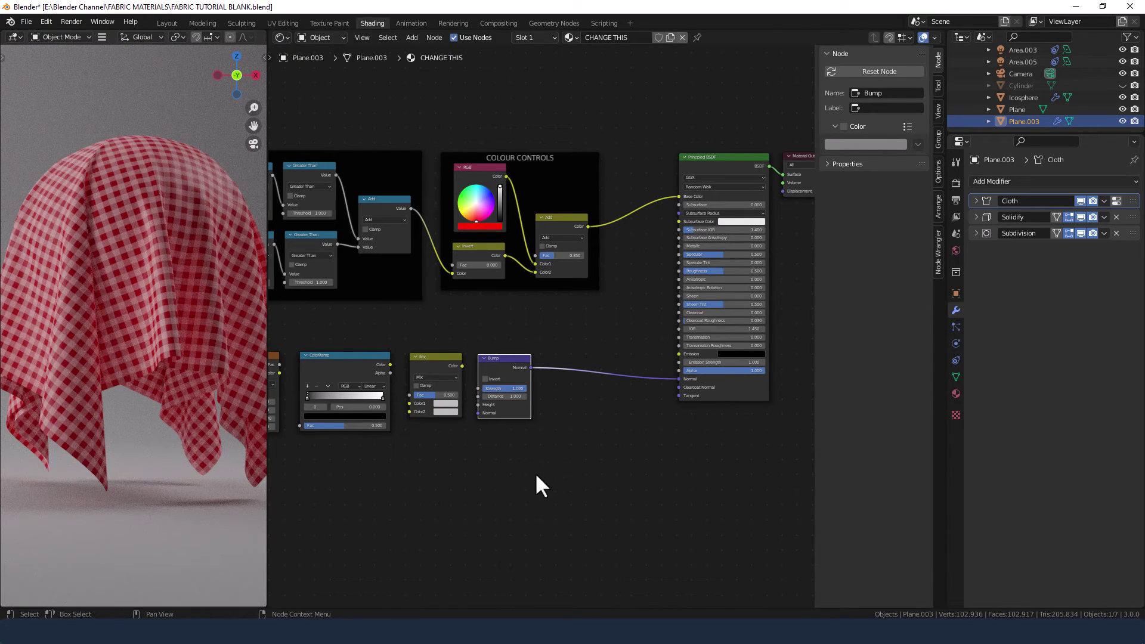
# Connect the Mix node's Color output to the Bump's Height input and move both nodes farther from the ColorRamp.
pyautogui.moveTo(537, 481); pyautogui.dragTo(621, 424, button='middle')
pyautogui.scroll(1, 618, 421)
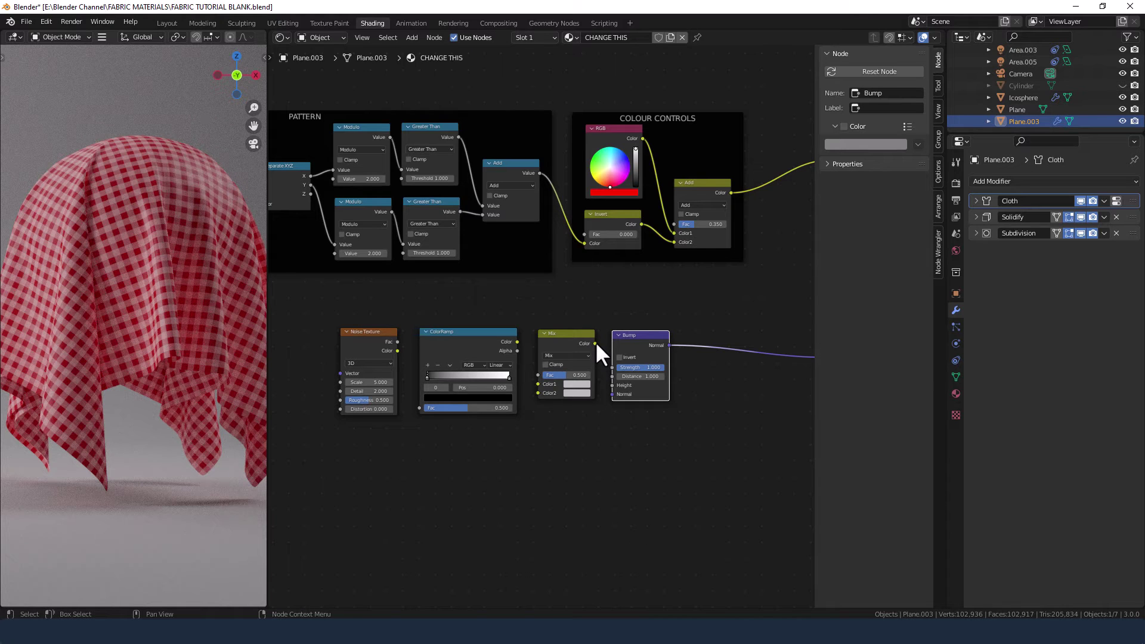
pyautogui.moveTo(596, 344); pyautogui.dragTo(595, 345)
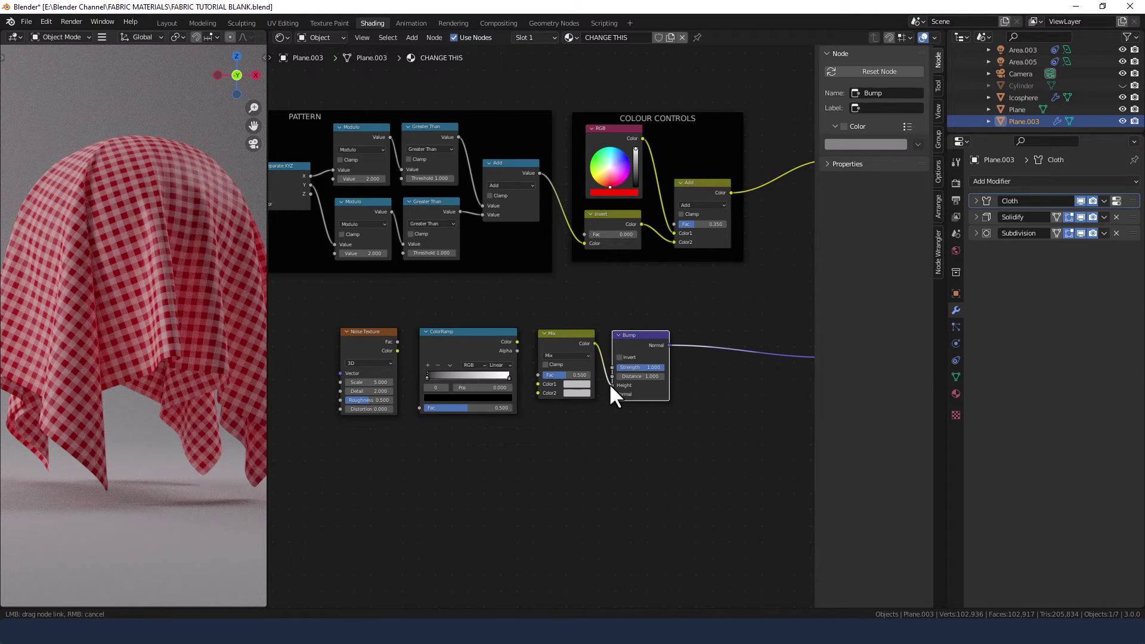
pyautogui.moveTo(610, 386); pyautogui.dragTo(611, 385)
pyautogui.moveTo(565, 321); pyautogui.dragTo(681, 341)
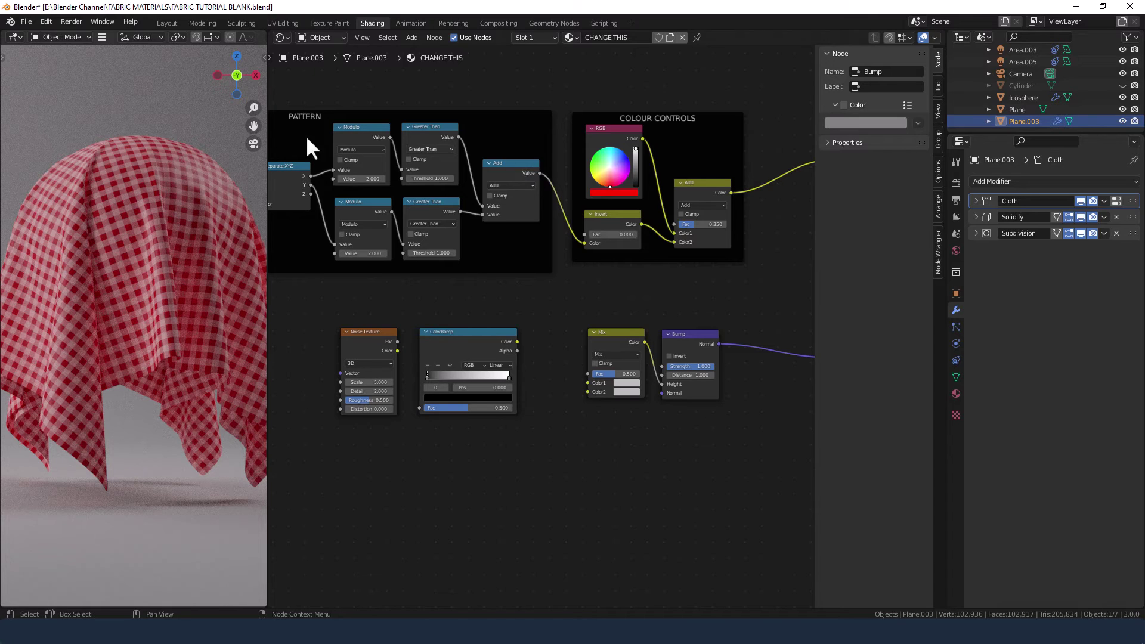
# Connect the PATTERN frame's final Add node to the Mix's Color1 and the ColorRamp's Color to Color2, moving the ColorRamp closer to the Mix.
pyautogui.click(538, 170)
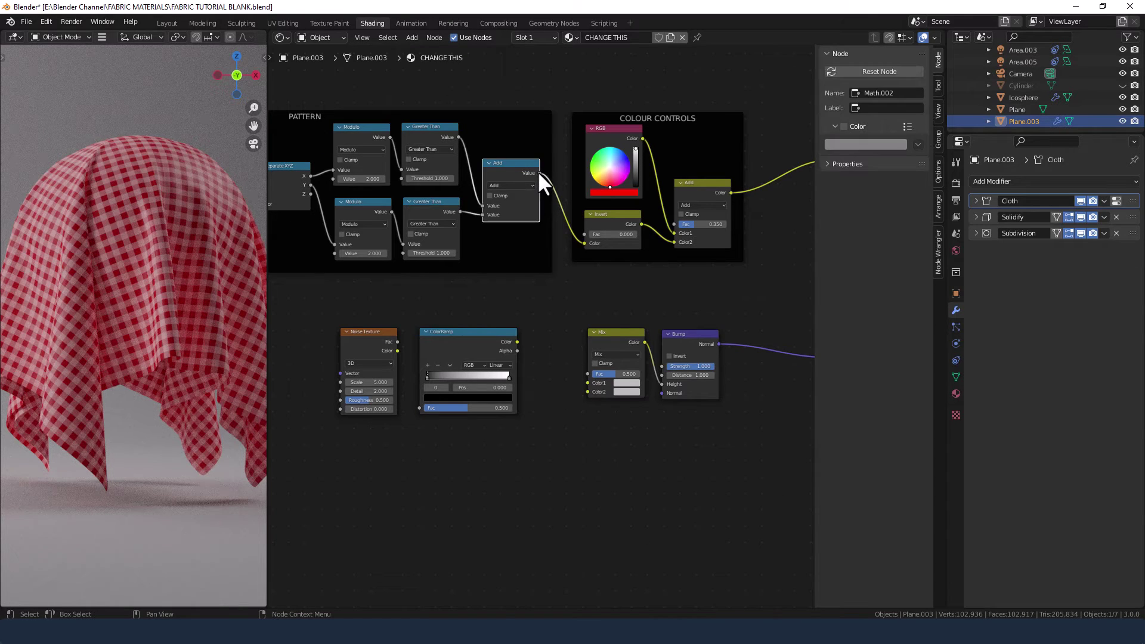
pyautogui.moveTo(539, 173); pyautogui.dragTo(585, 382)
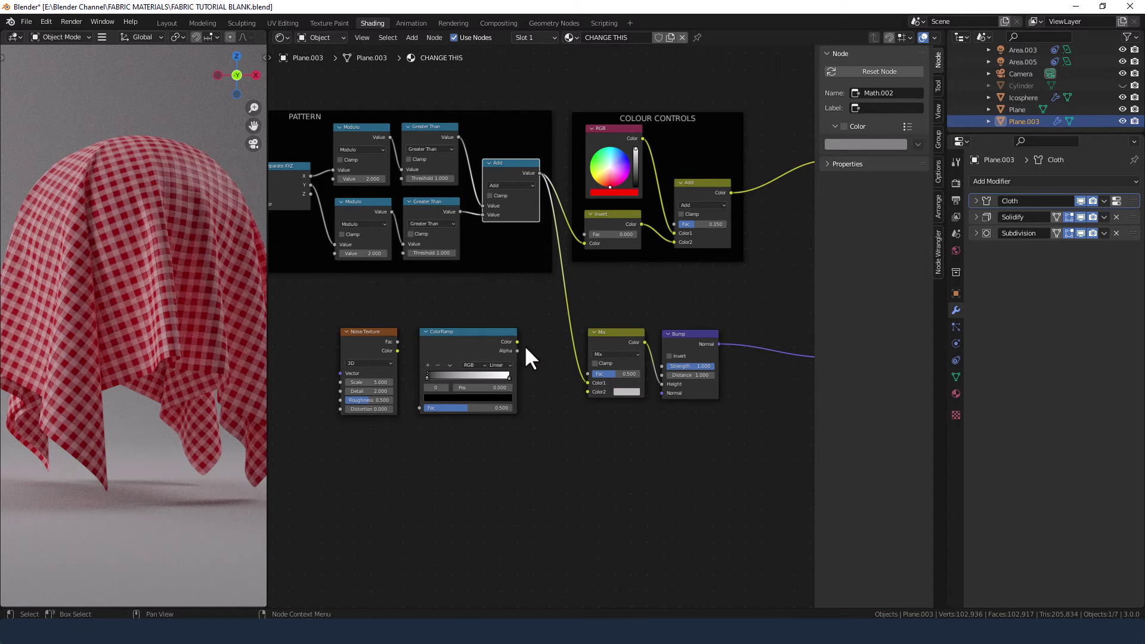
pyautogui.moveTo(517, 342); pyautogui.dragTo(586, 392)
pyautogui.moveTo(496, 342); pyautogui.dragTo(537, 334)
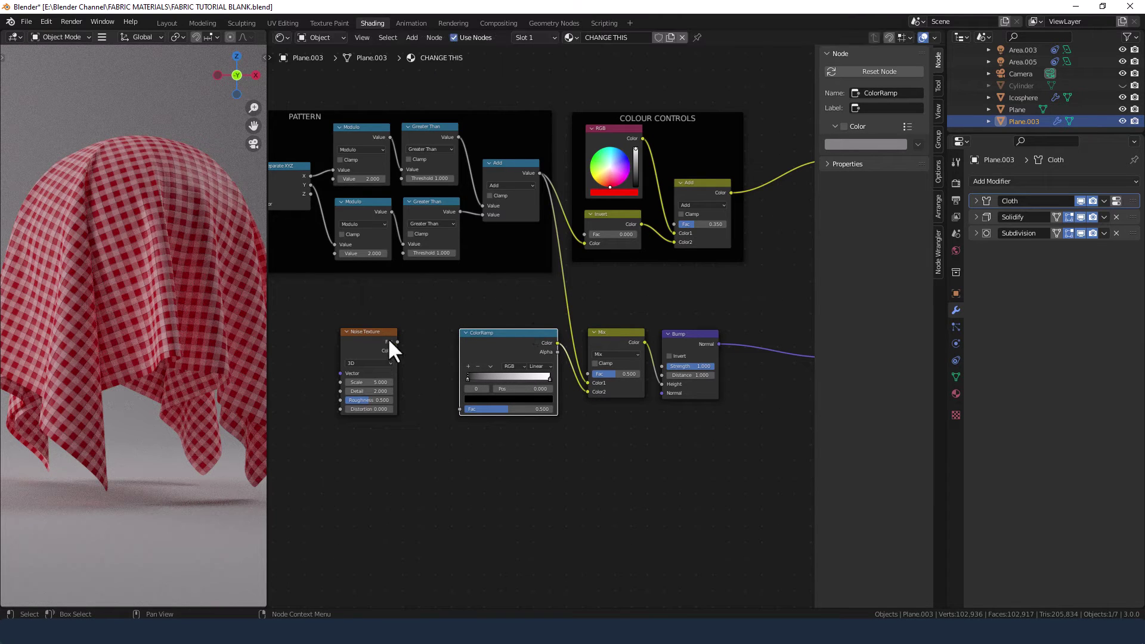
# Move the Noise Texture toward the ColorRamp, connect its Fac output to the ramp's Fac input, and set the black stop's position to 0.4.
pyautogui.moveTo(386, 335); pyautogui.dragTo(464, 410)
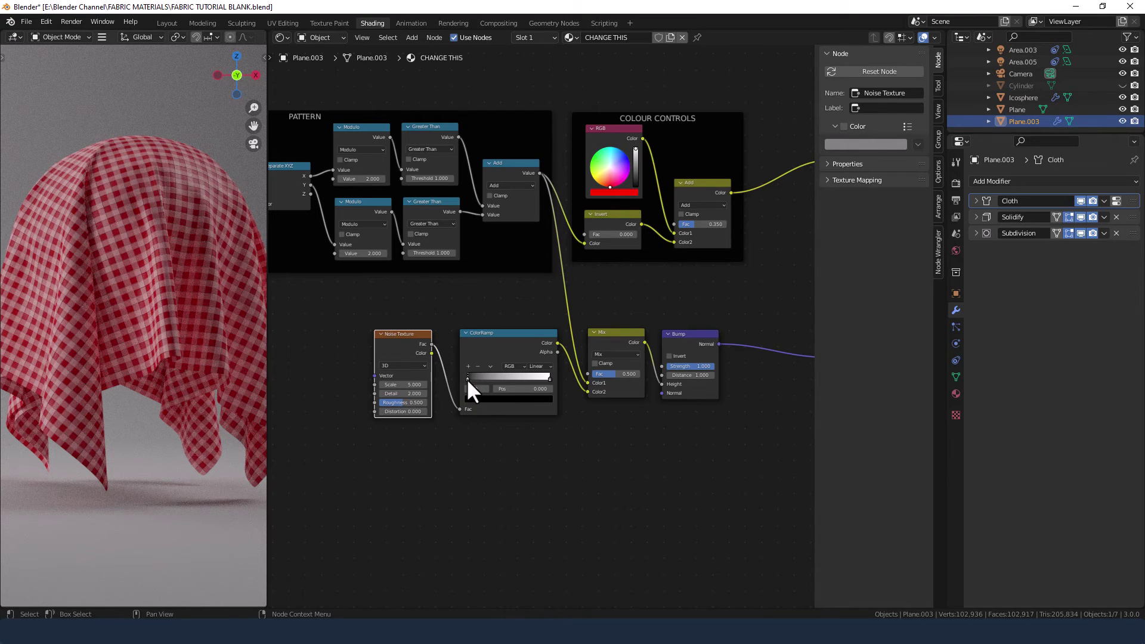
pyautogui.moveTo(467, 378); pyautogui.dragTo(500, 377)
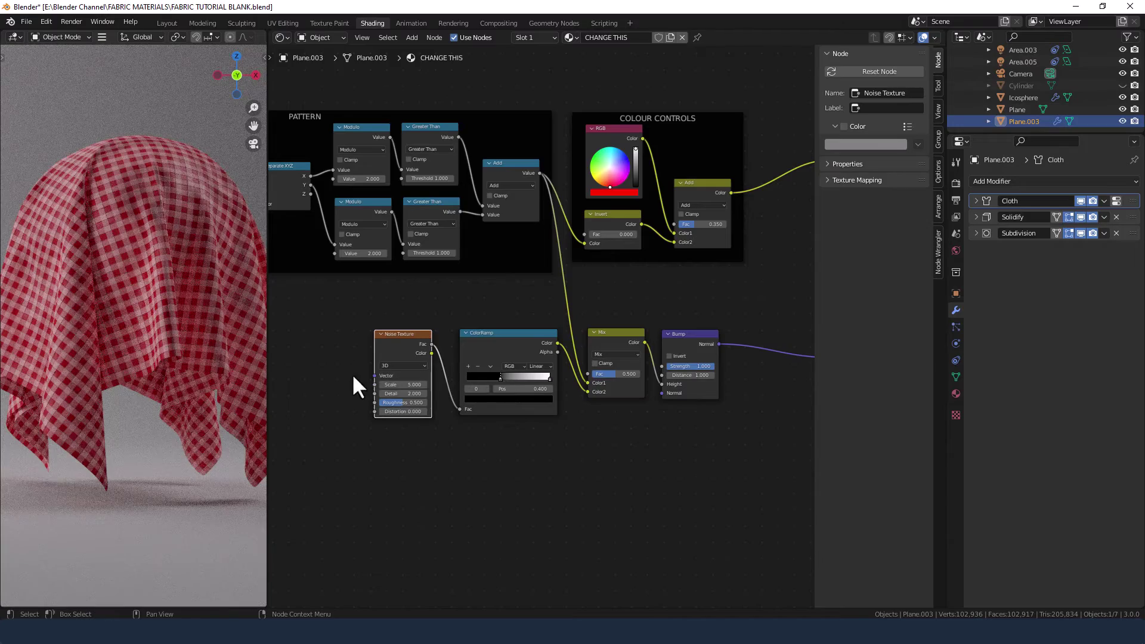
# Connect the Value node in the PATTERN frame to the Noise Texture's Scale input.
pyautogui.moveTo(351, 373); pyautogui.dragTo(511, 376, button='middle')
pyautogui.scroll(5, 143, 347)
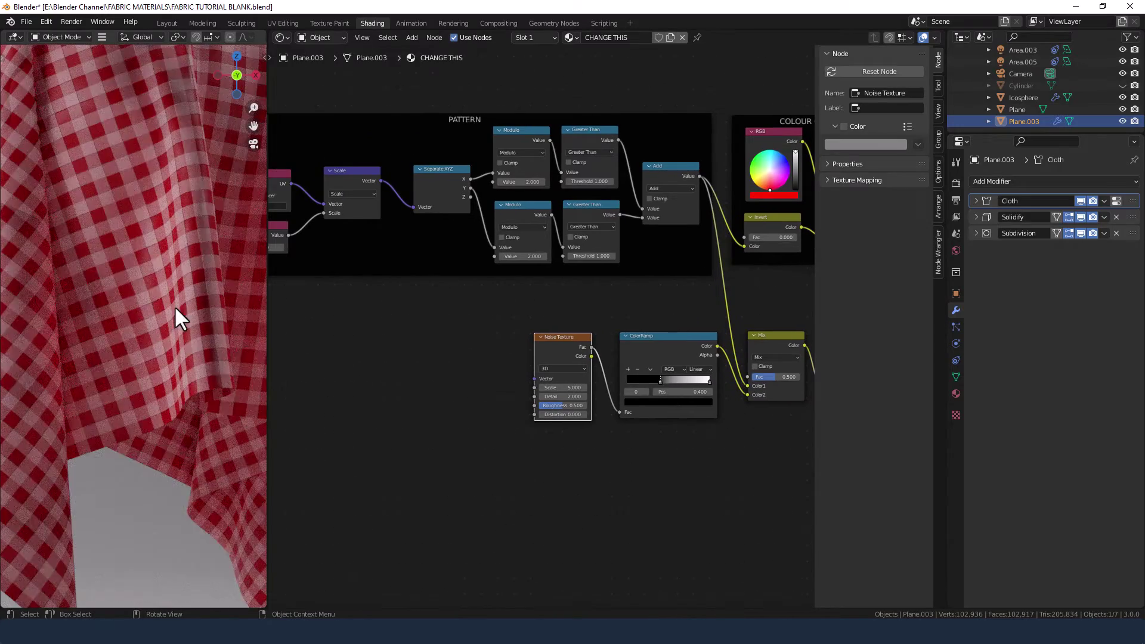
pyautogui.scroll(2, 175, 309)
pyautogui.moveTo(412, 405); pyautogui.dragTo(506, 406, button='middle')
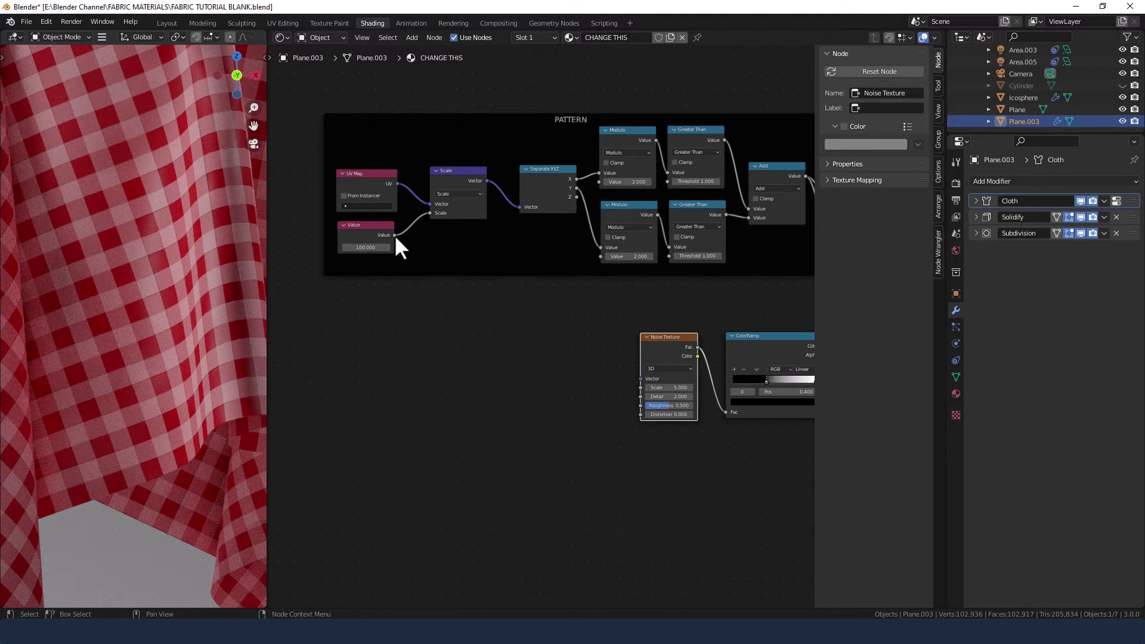
pyautogui.moveTo(394, 235); pyautogui.dragTo(640, 388)
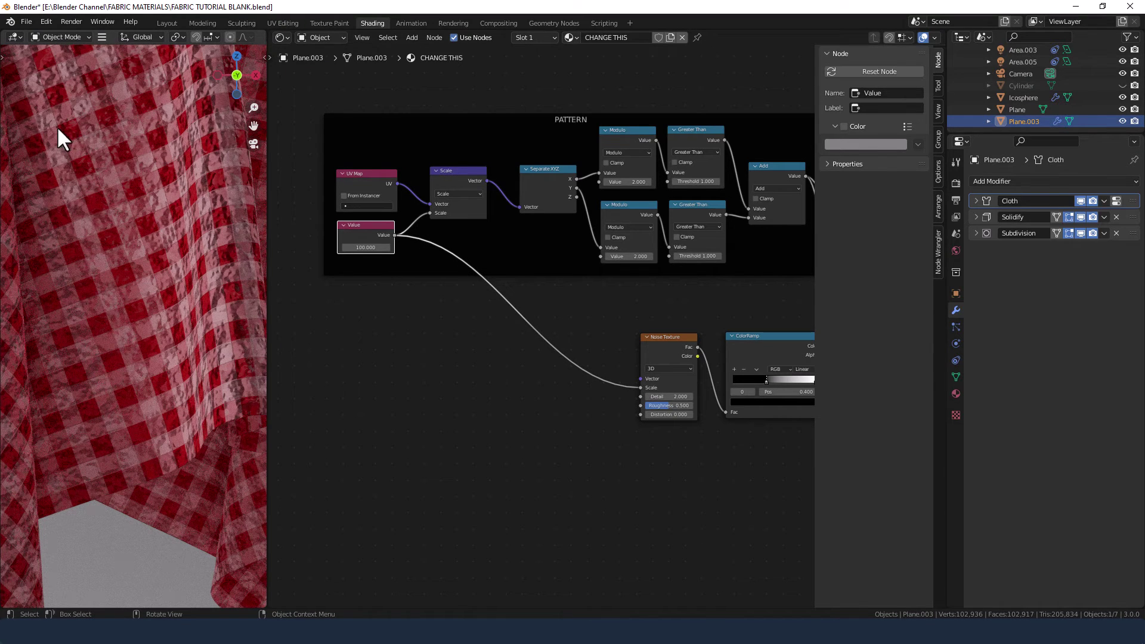
# Set the Bump node's Strength to 0.2.
pyautogui.moveTo(544, 398); pyautogui.dragTo(500, 411, button='middle')
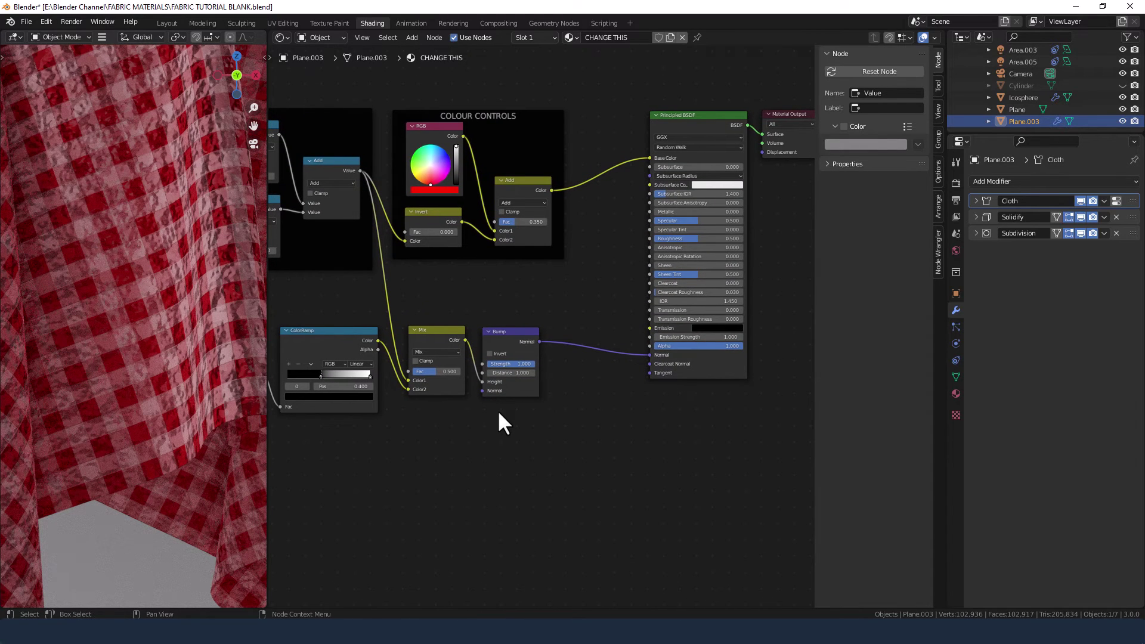
pyautogui.scroll(2, 513, 362)
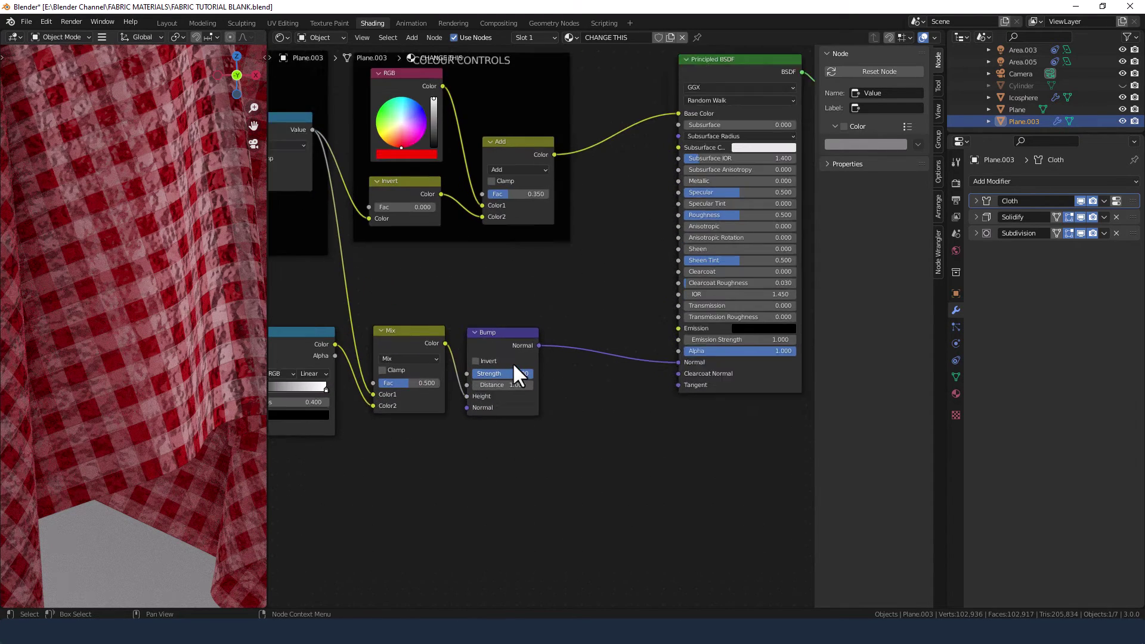
pyautogui.doubleClick(509, 384)
pyautogui.write('.2')
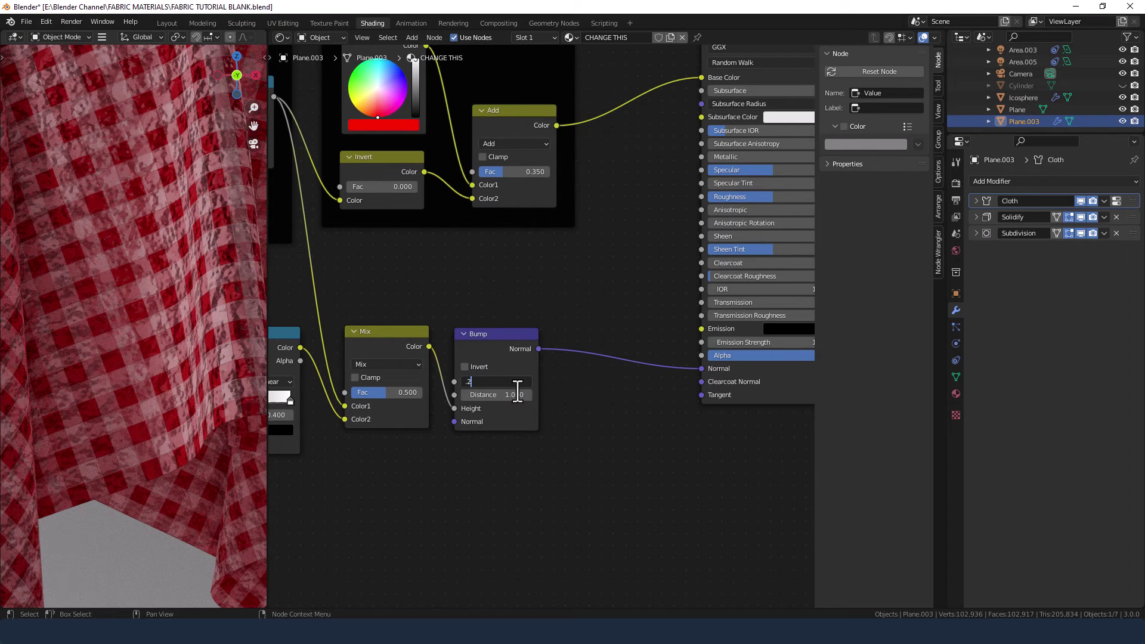
pyautogui.press('Return')
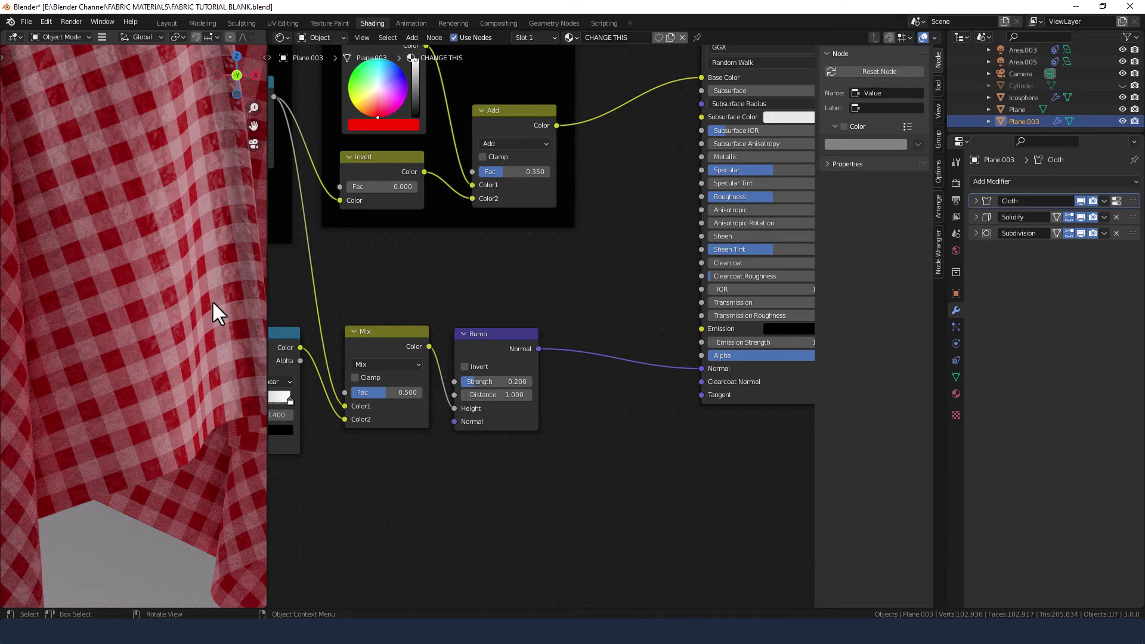
# Try a Detail of 10 and a Roughness of about 0.858 on the Noise Texture and check the cloth surface.
pyautogui.moveTo(412, 381); pyautogui.dragTo(604, 371, button='middle')
pyautogui.moveTo(418, 468); pyautogui.dragTo(510, 464, button='middle')
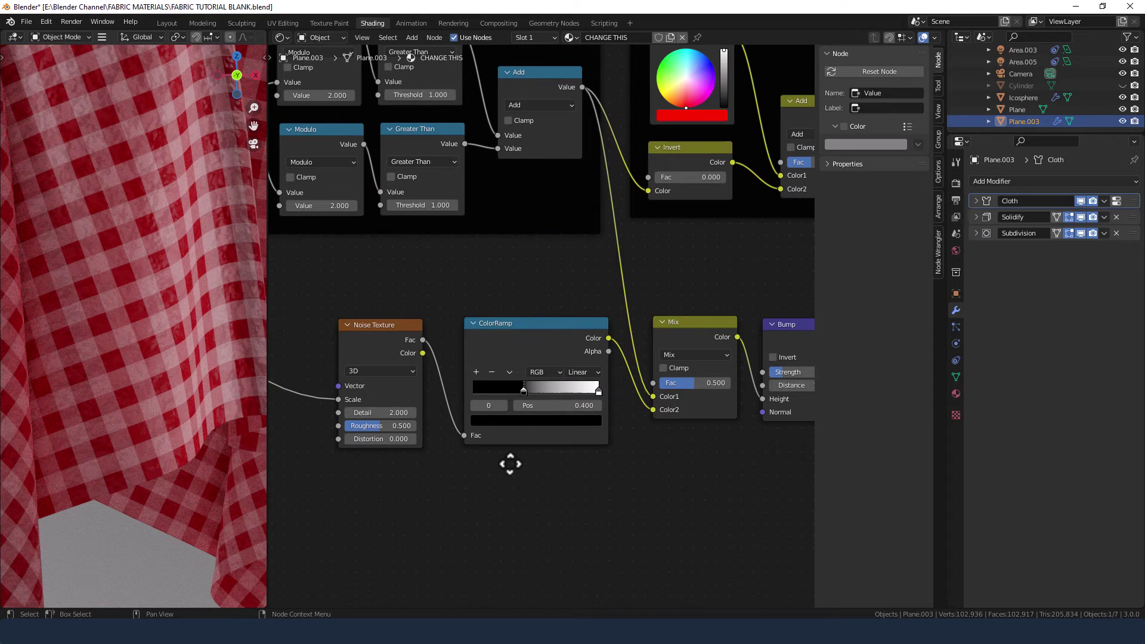
pyautogui.click(381, 412)
pyautogui.write('1')
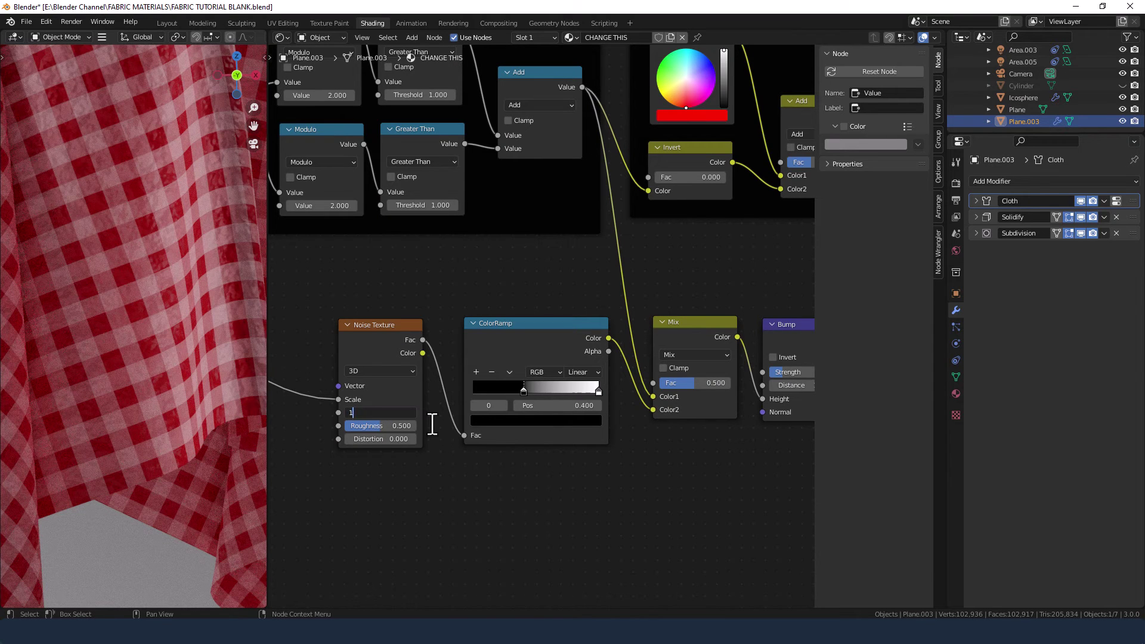
pyautogui.write('0')
pyautogui.press('Return')
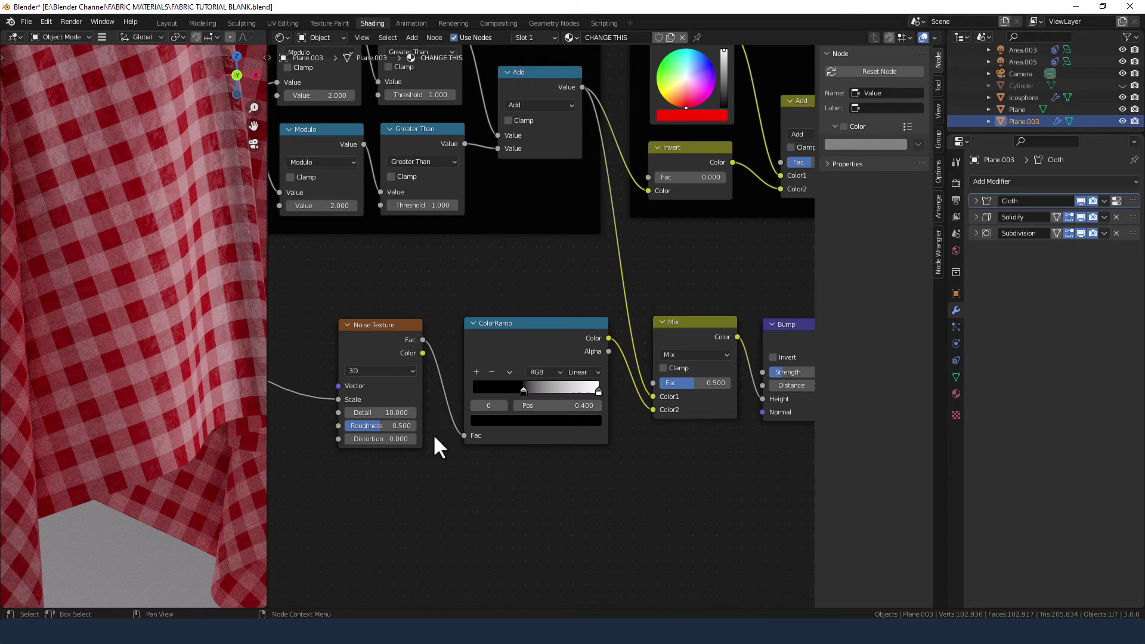
pyautogui.moveTo(371, 428); pyautogui.dragTo(417, 427)
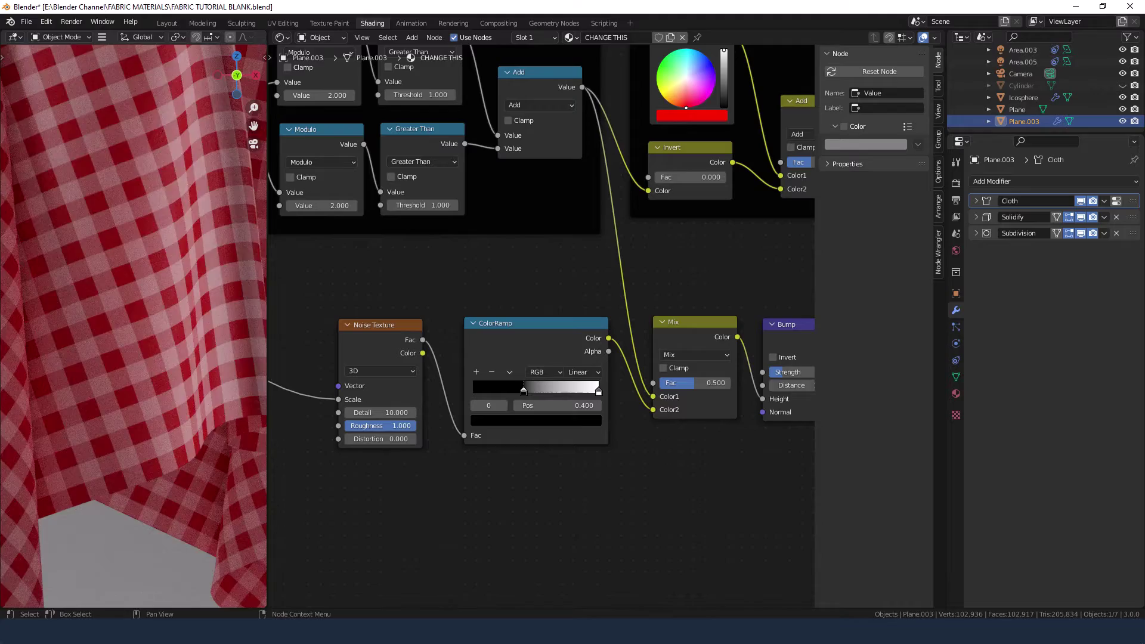
pyautogui.moveTo(418, 428); pyautogui.dragTo(406, 427)
pyautogui.moveTo(178, 358); pyautogui.dragTo(179, 355, button='middle')
pyautogui.moveTo(184, 199); pyautogui.dragTo(181, 332, button='middle')
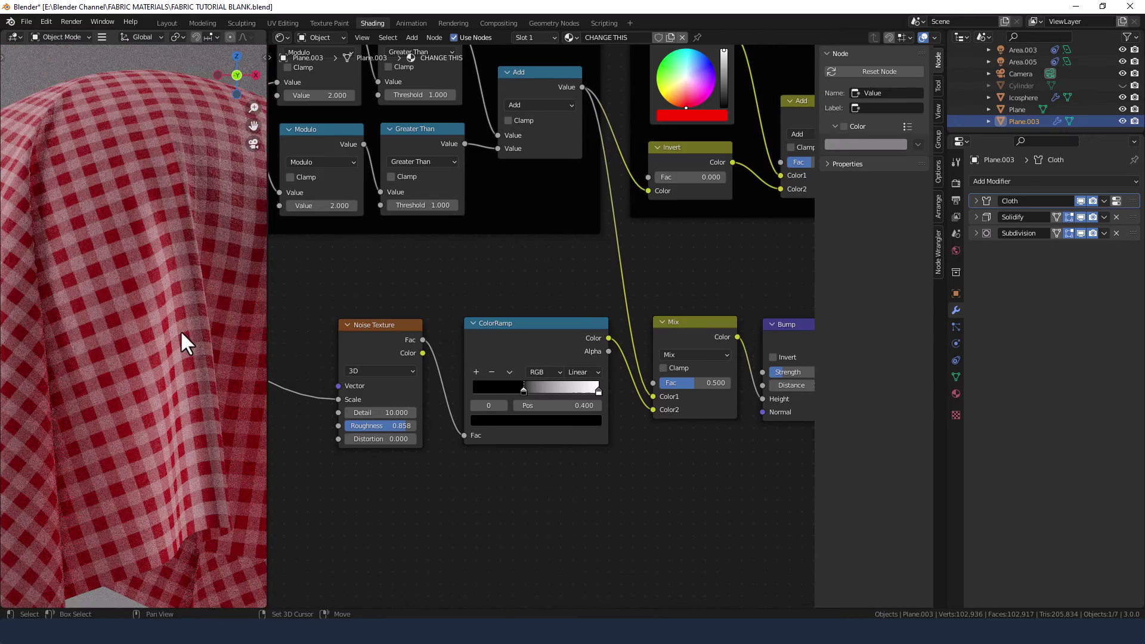
# Set the Noise Texture's Roughness to 0.95 and its Detail to 15.
pyautogui.click(373, 425)
pyautogui.write('0.95')
pyautogui.press('Return')
pyautogui.click(389, 413)
pyautogui.write('15')
pyautogui.press('Return')
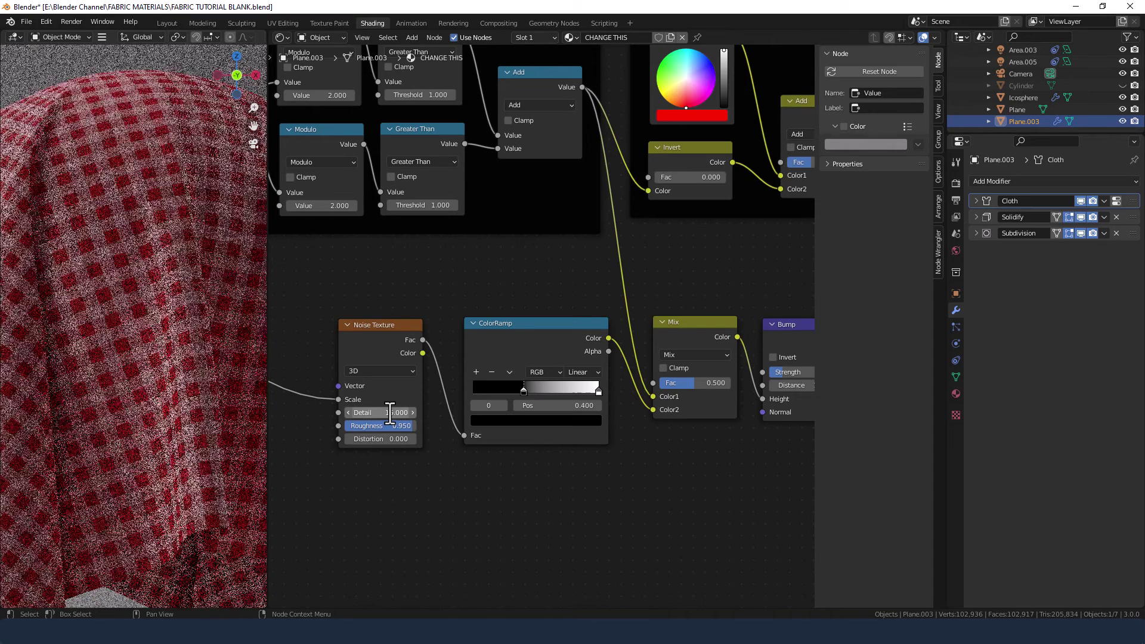
# Enclose the Noise Texture, ColorRamp, Mix and Bump nodes in a new frame.
pyautogui.scroll(-3, 515, 495)
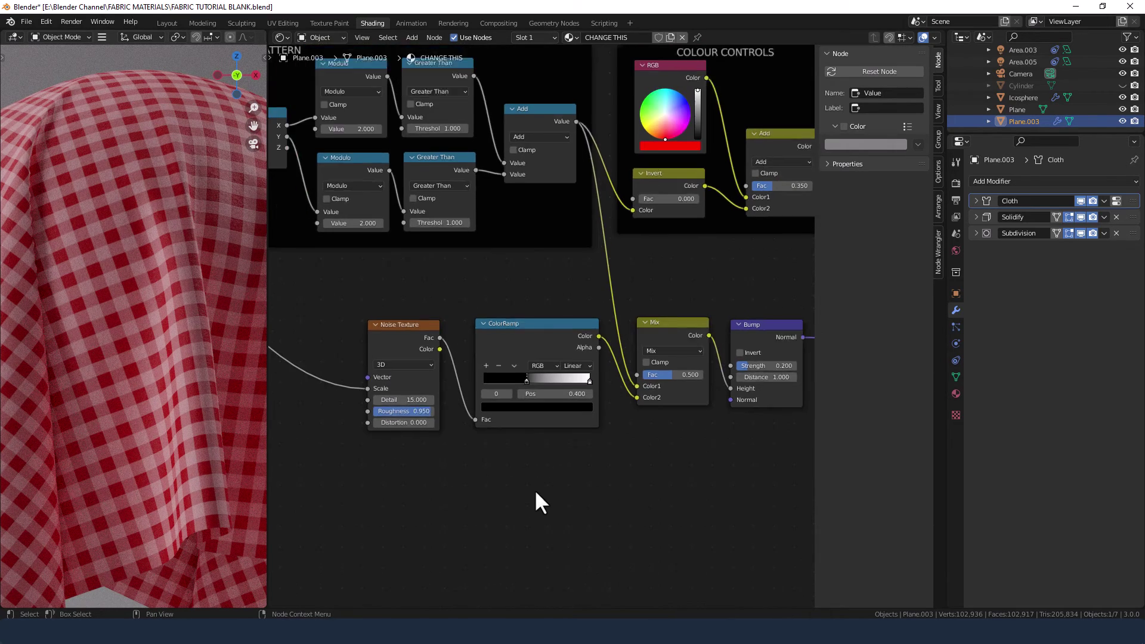
pyautogui.moveTo(593, 468); pyautogui.dragTo(568, 451, button='middle')
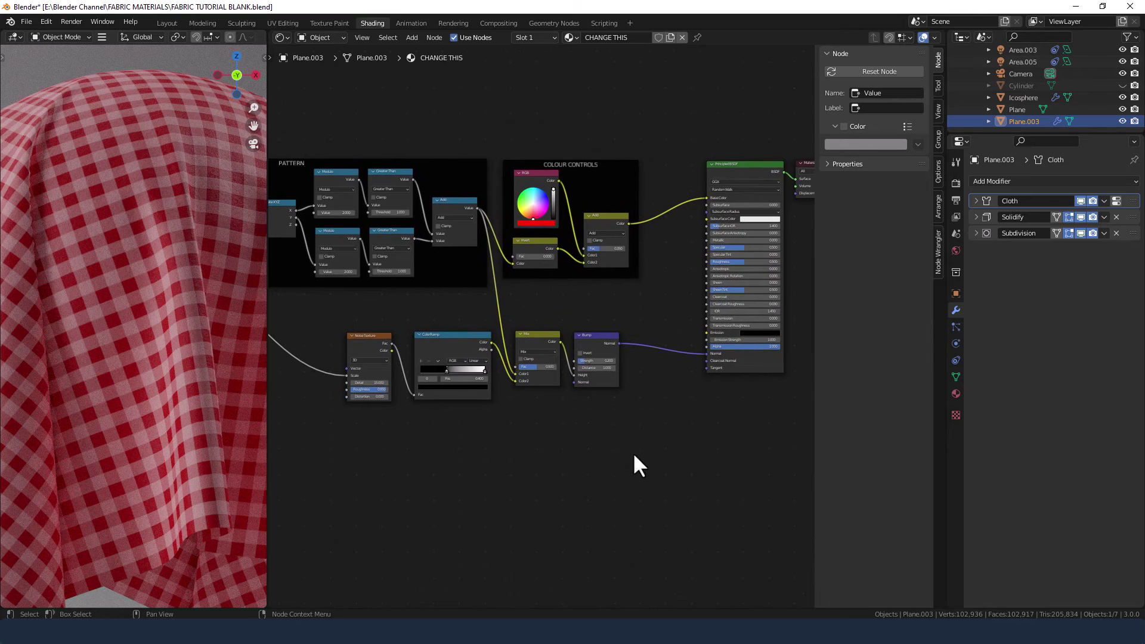
pyautogui.moveTo(632, 452); pyautogui.dragTo(338, 327)
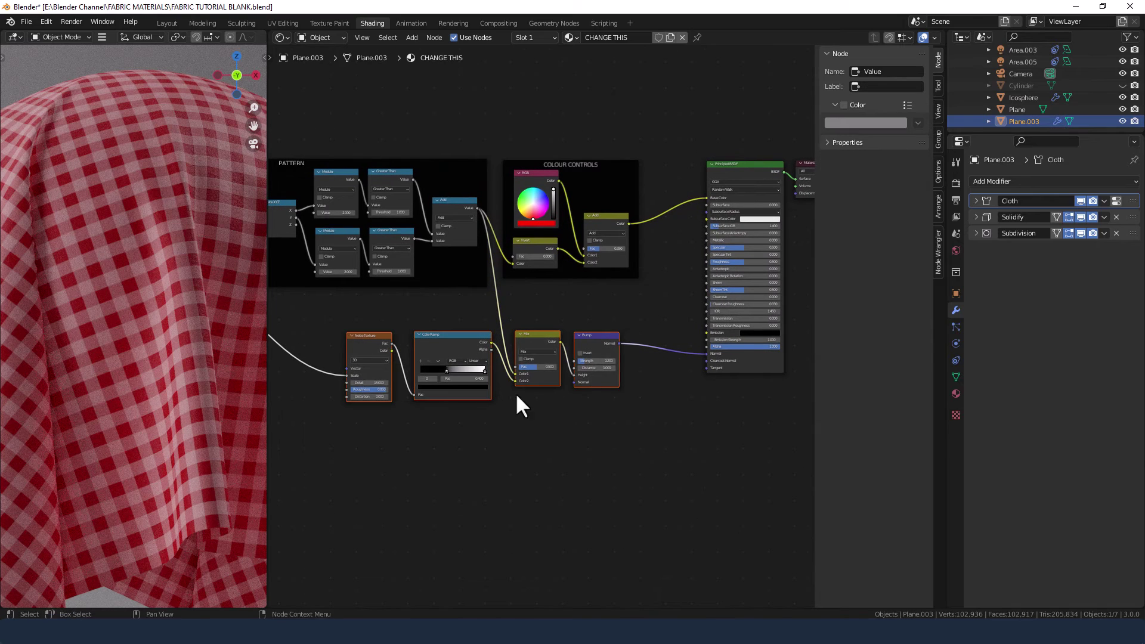
pyautogui.click(940, 250)
pyautogui.click(874, 290)
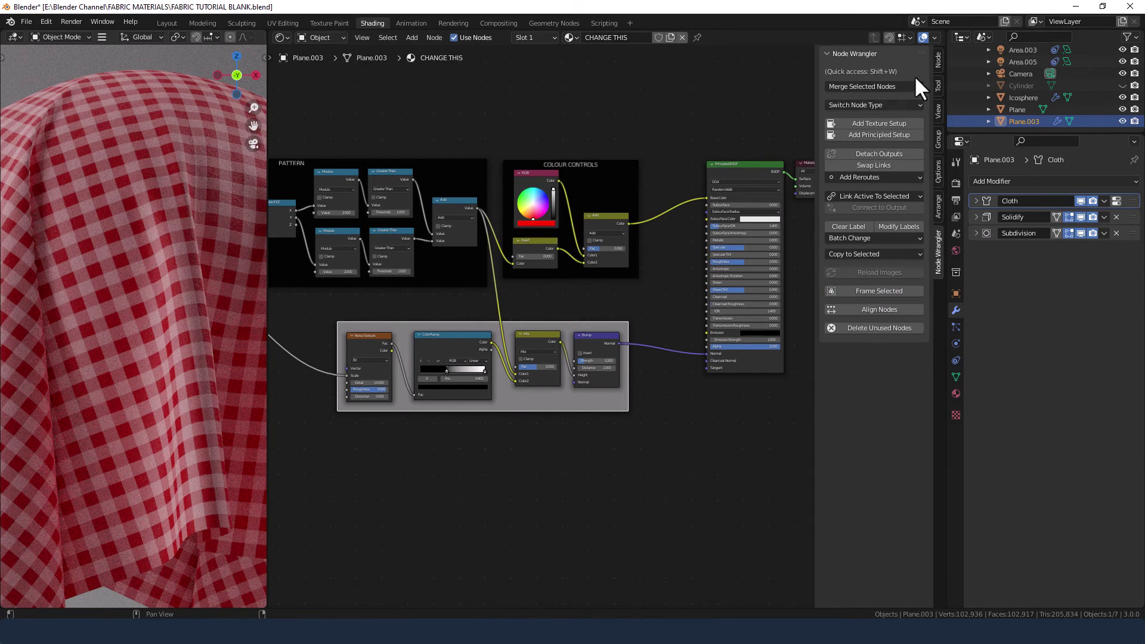
# Label the new frame TEXTURE CONTROLS.
pyautogui.click(938, 60)
pyautogui.click(892, 107)
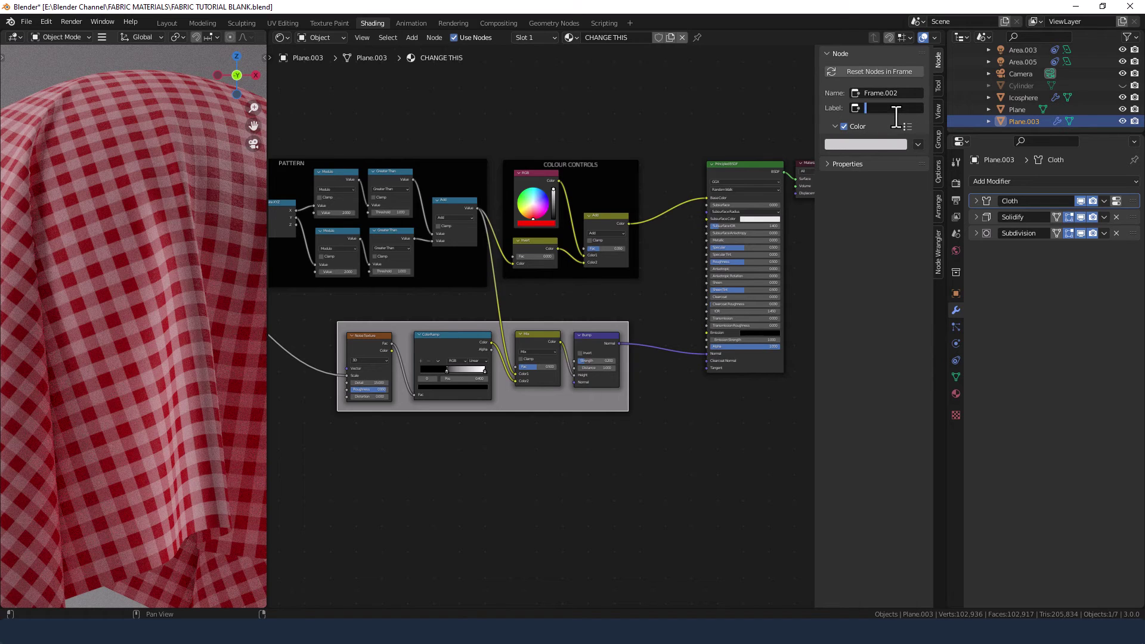
pyautogui.write('TEXURT')
pyautogui.press('BackSpace')
pyautogui.press('BackSpace')
pyautogui.write('TURE CONTROLS')
pyautogui.press('Return')
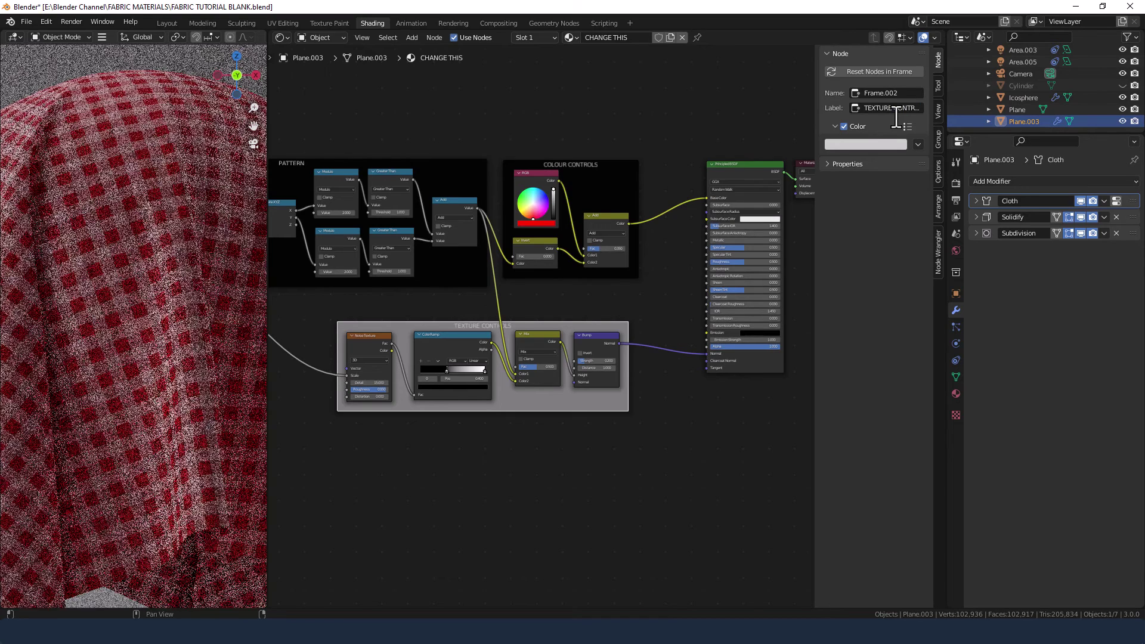
# Change the TEXTURE CONTROLS frame's colour to black and deselect it.
pyautogui.click(864, 145)
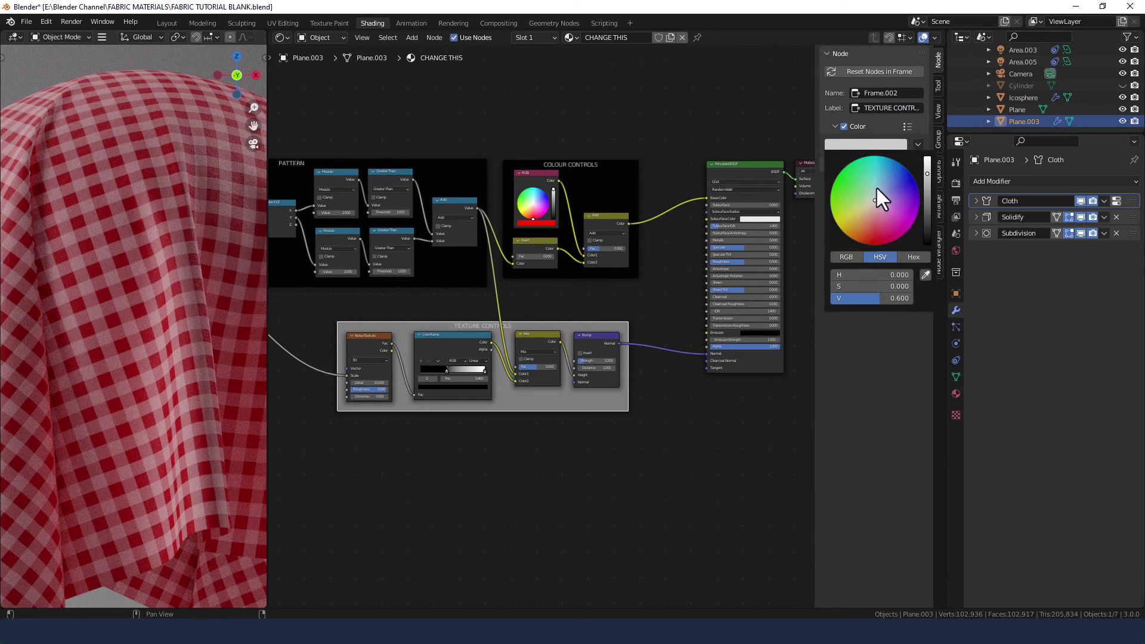
pyautogui.moveTo(926, 219); pyautogui.dragTo(927, 245)
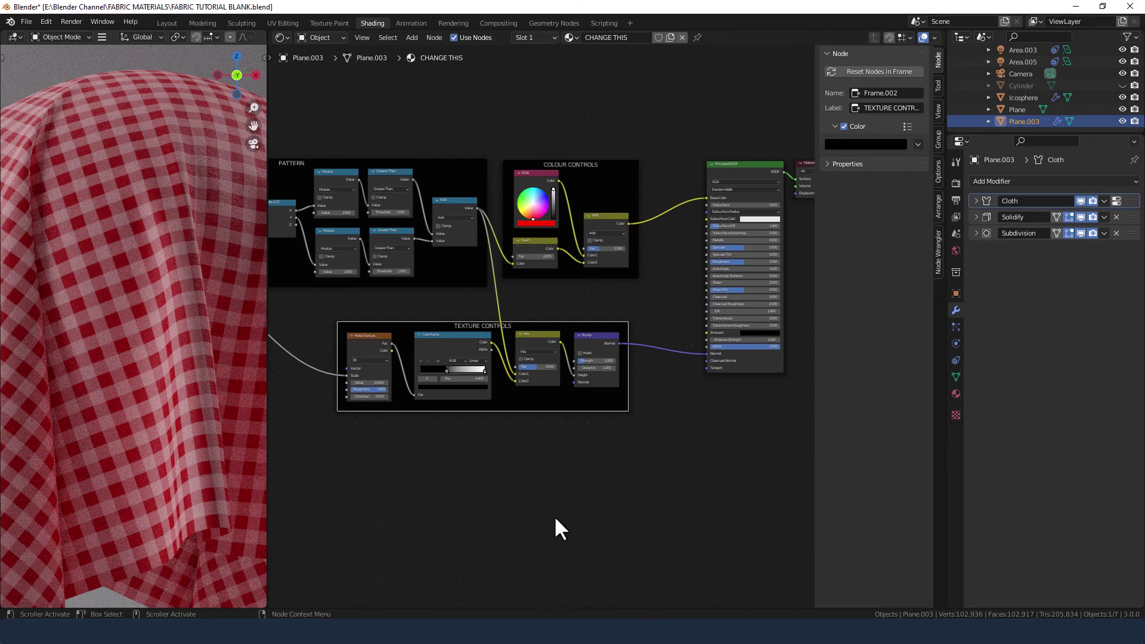
pyautogui.click(546, 474)
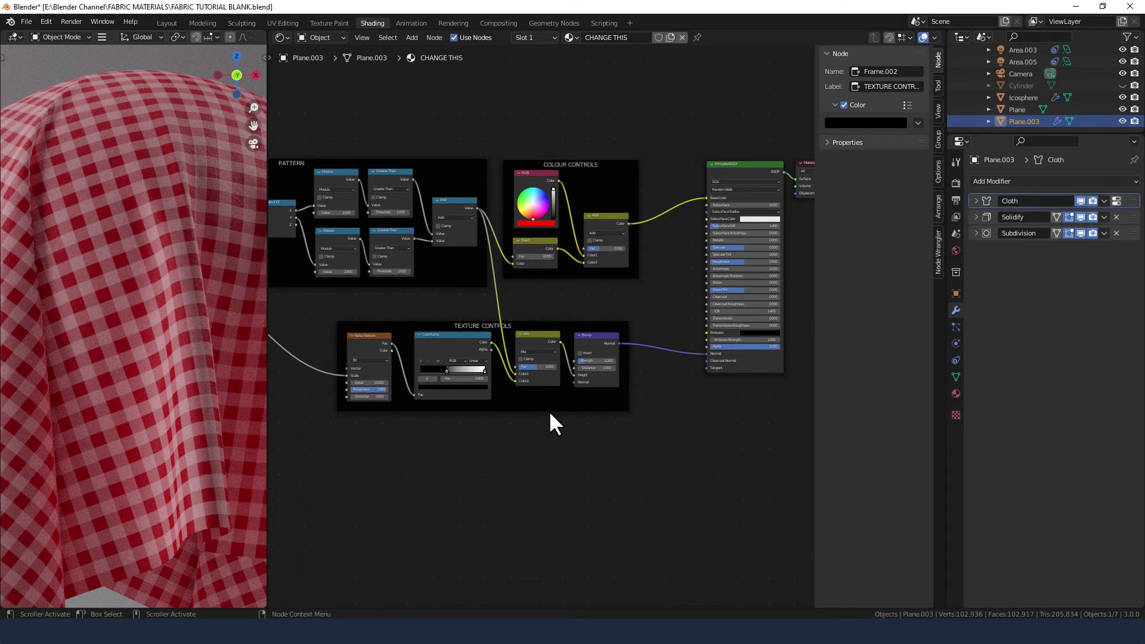
# Move the TEXTURE CONTROLS frame up toward the other frames and bring the Principled BSDF and Material Output closer to them.
pyautogui.moveTo(552, 403); pyautogui.dragTo(563, 379)
pyautogui.moveTo(680, 172); pyautogui.dragTo(807, 188)
pyautogui.moveTo(757, 159); pyautogui.dragTo(697, 162)
pyautogui.moveTo(752, 302); pyautogui.dragTo(655, 297, button='middle')
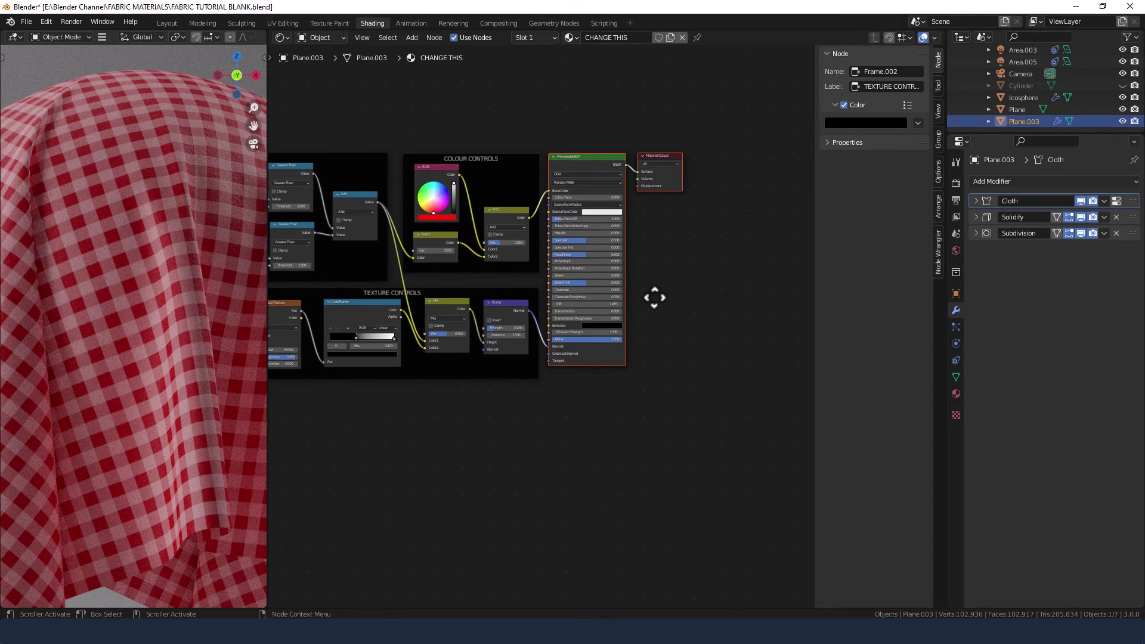
# Set the Principled BSDF's Specular to 0.1, Specular Tint to 1 and Roughness to 0.75.
pyautogui.scroll(3, 666, 269)
pyautogui.moveTo(723, 179); pyautogui.dragTo(679, 298, button='middle')
pyautogui.scroll(1, 680, 298)
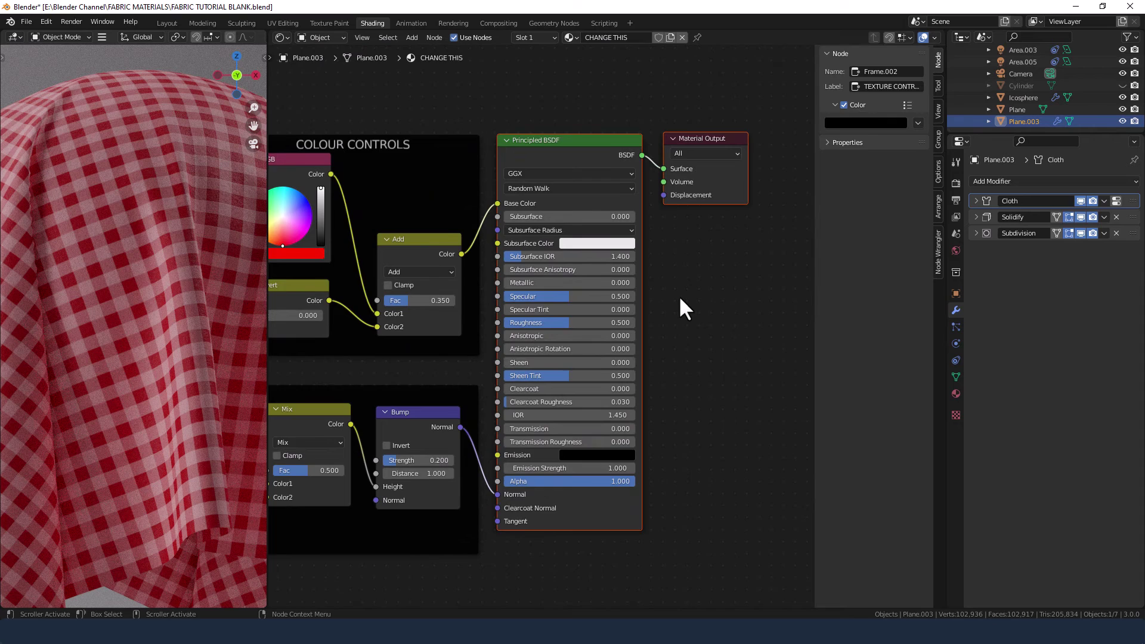
pyautogui.scroll(1, 680, 298)
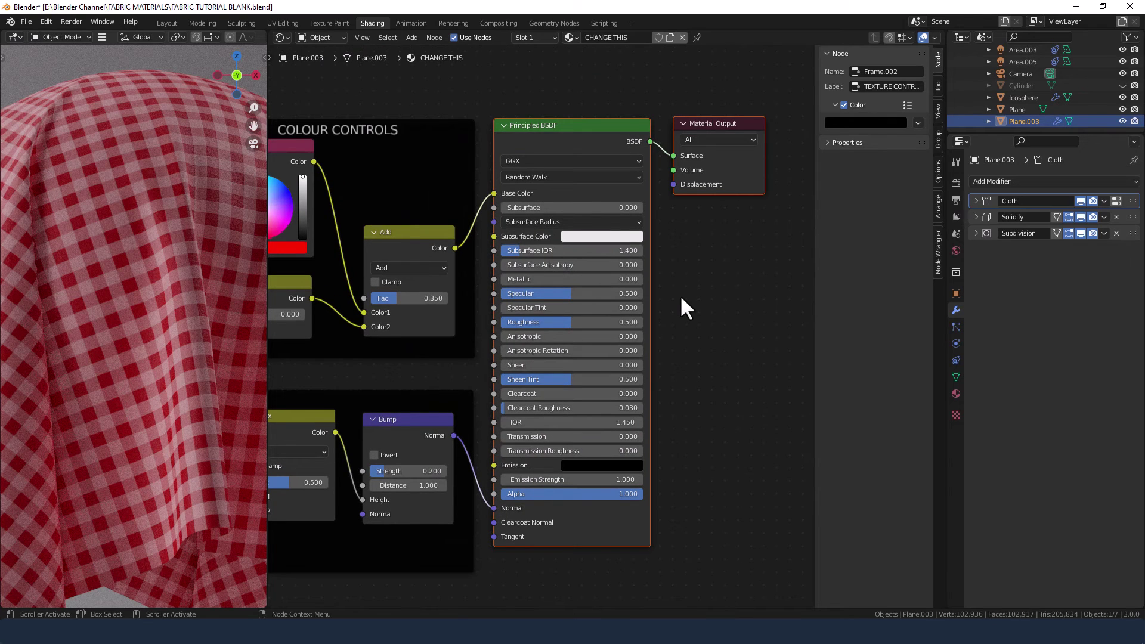
pyautogui.click(632, 294)
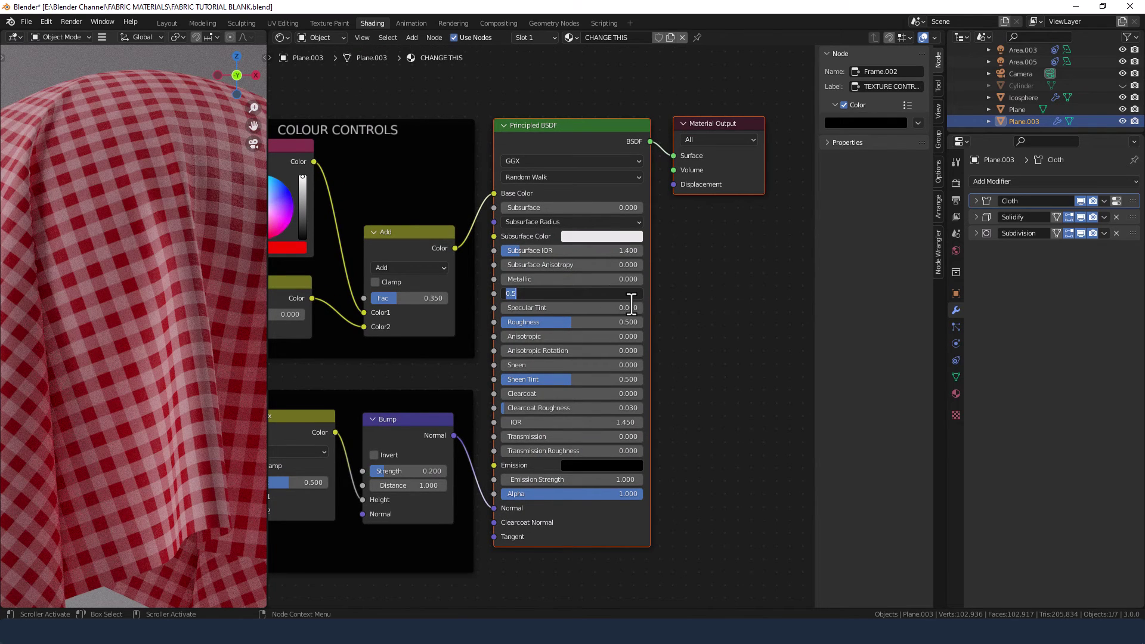
pyautogui.press('BackSpace')
pyautogui.write('.1')
pyautogui.click(631, 306)
pyautogui.write('1')
pyautogui.press('Tab')
pyautogui.write('.75')
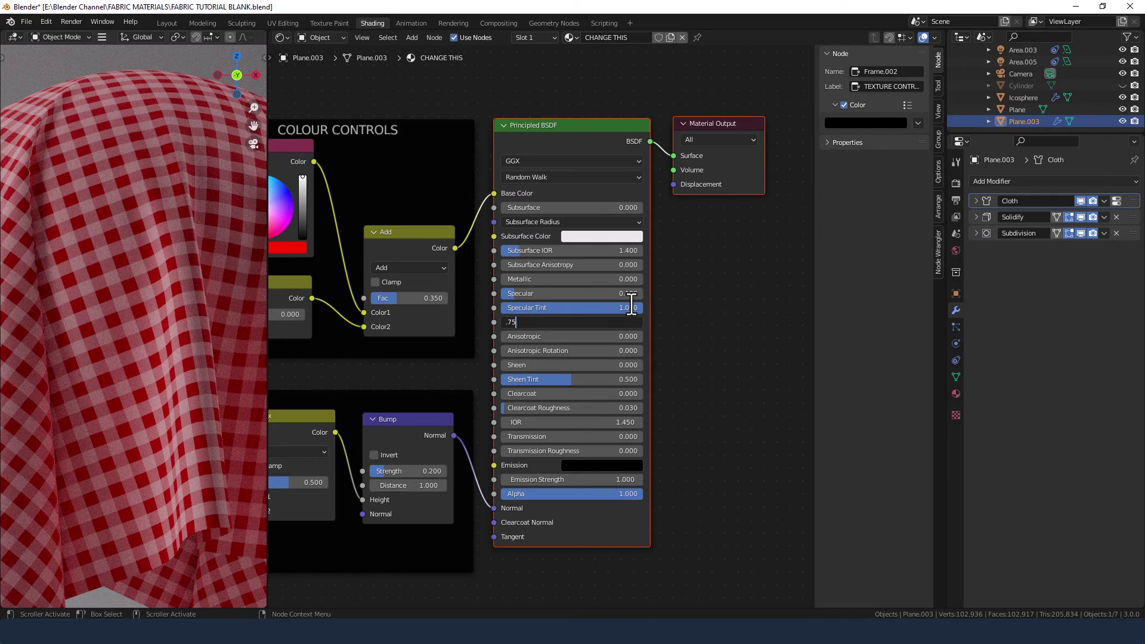
pyautogui.press('Return')
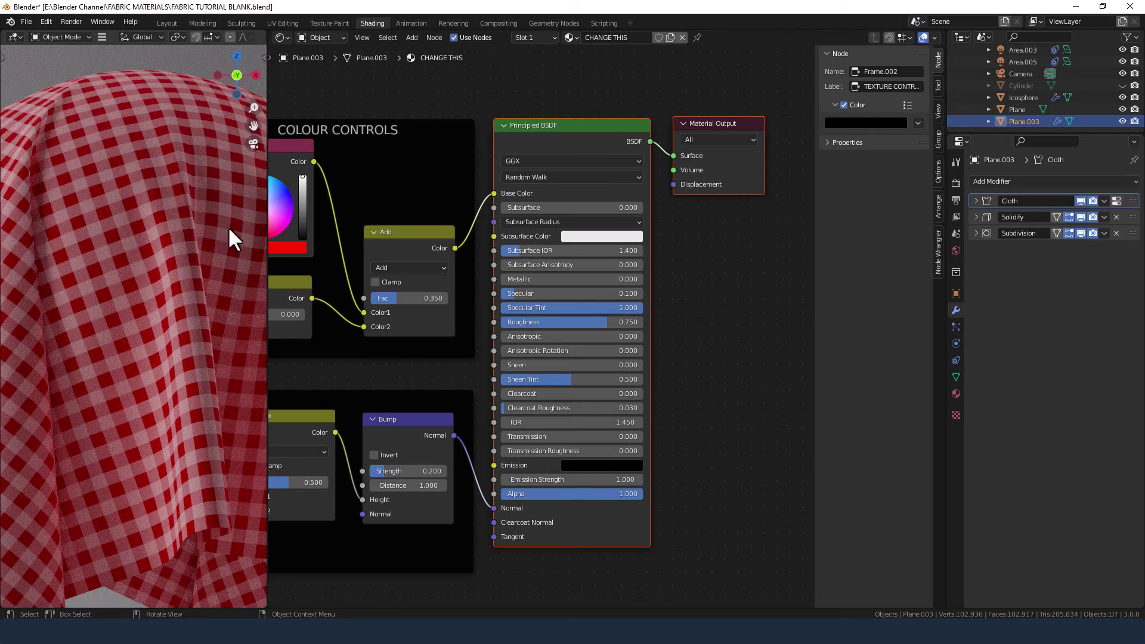
# Check the whole draped cloth in the camera view and halve the render's Max Samples to 256.
pyautogui.scroll(-4, 167, 284)
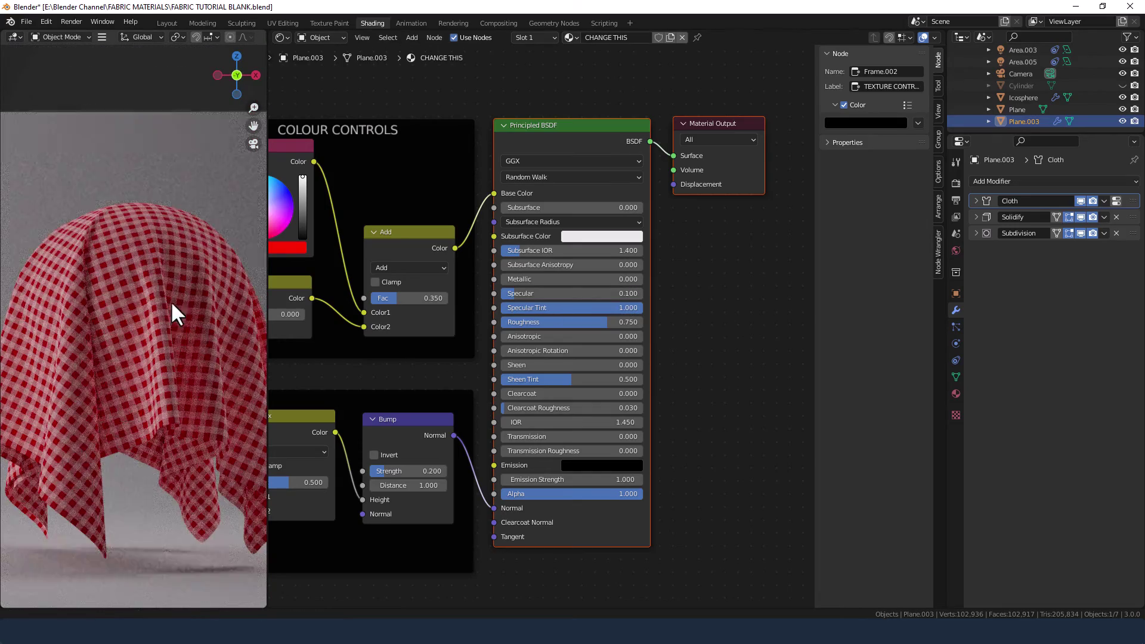
pyautogui.scroll(1, 170, 301)
pyautogui.scroll(-1, 176, 252)
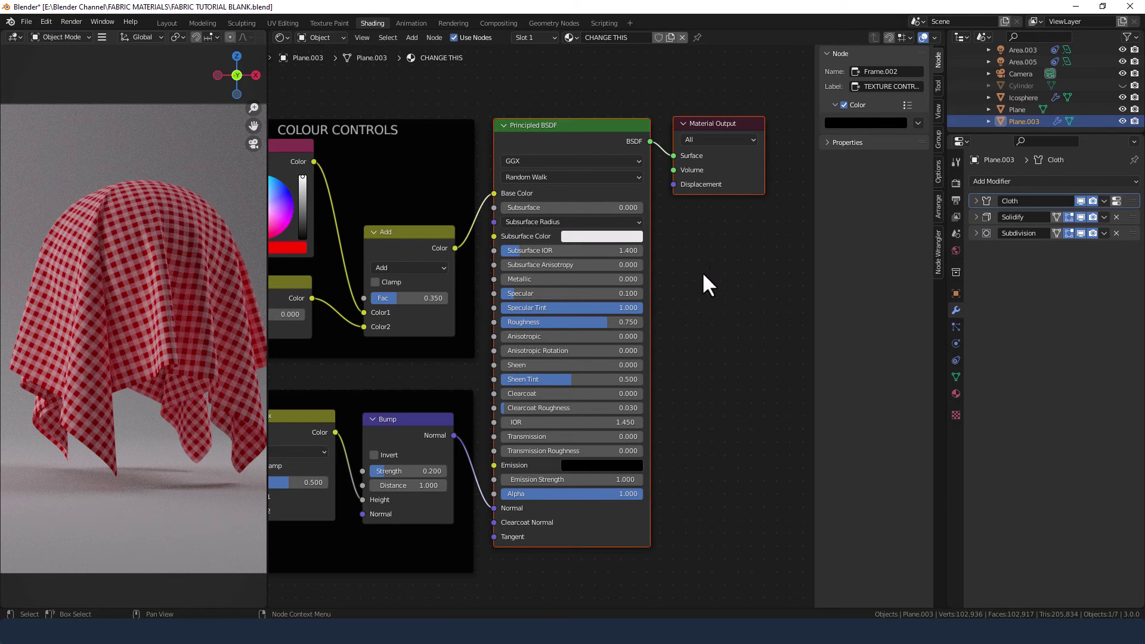
pyautogui.click(955, 183)
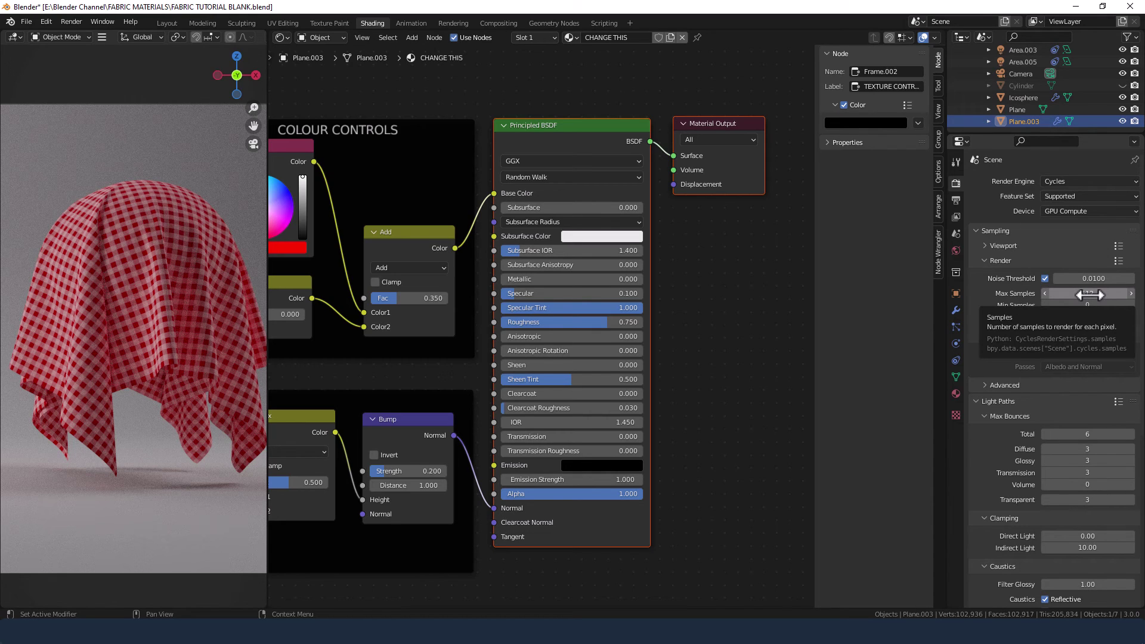
pyautogui.click(1090, 294)
pyautogui.click(1086, 295)
pyautogui.write('/')
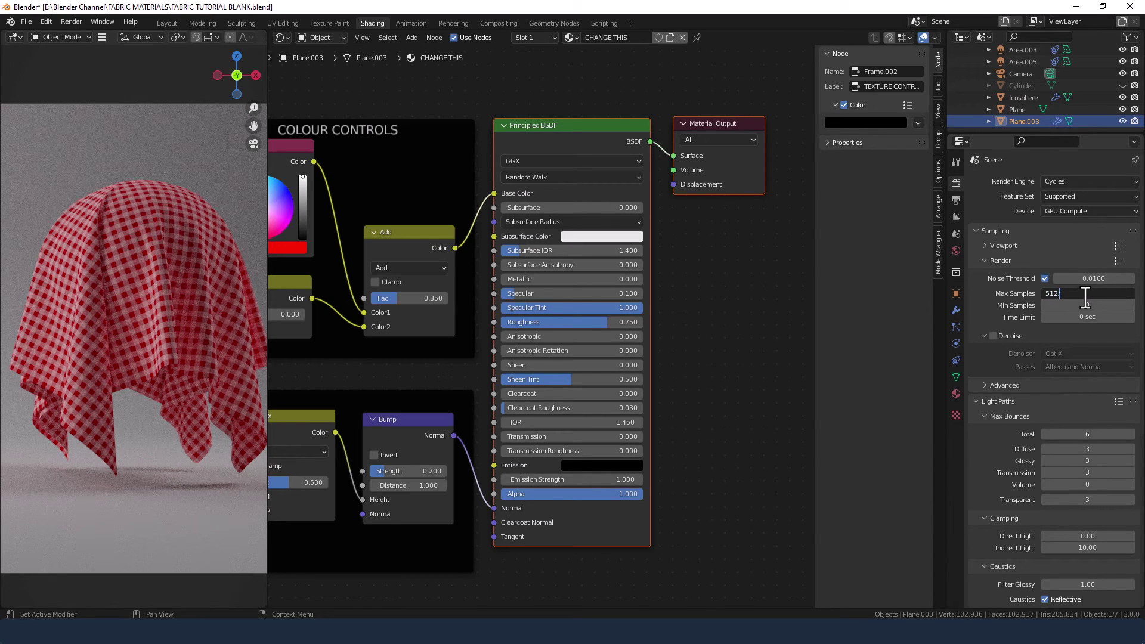
pyautogui.write('2')
pyautogui.press('Return')
# Deselect the shader nodes and render the current frame as an image.
pyautogui.click(730, 304)
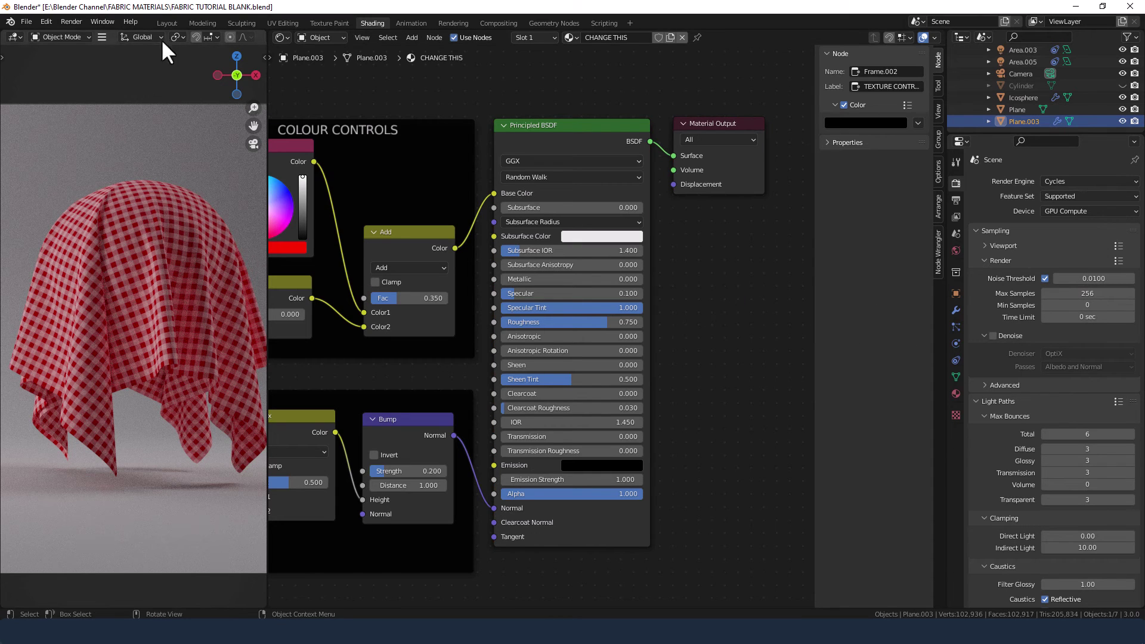
pyautogui.click(71, 22)
pyautogui.click(77, 37)
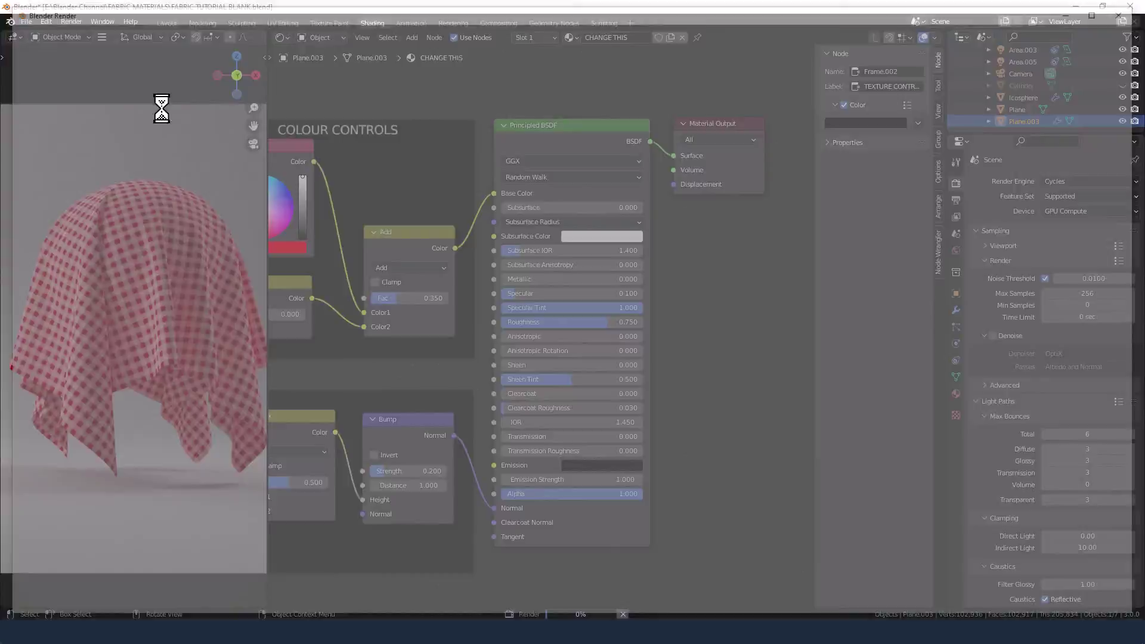